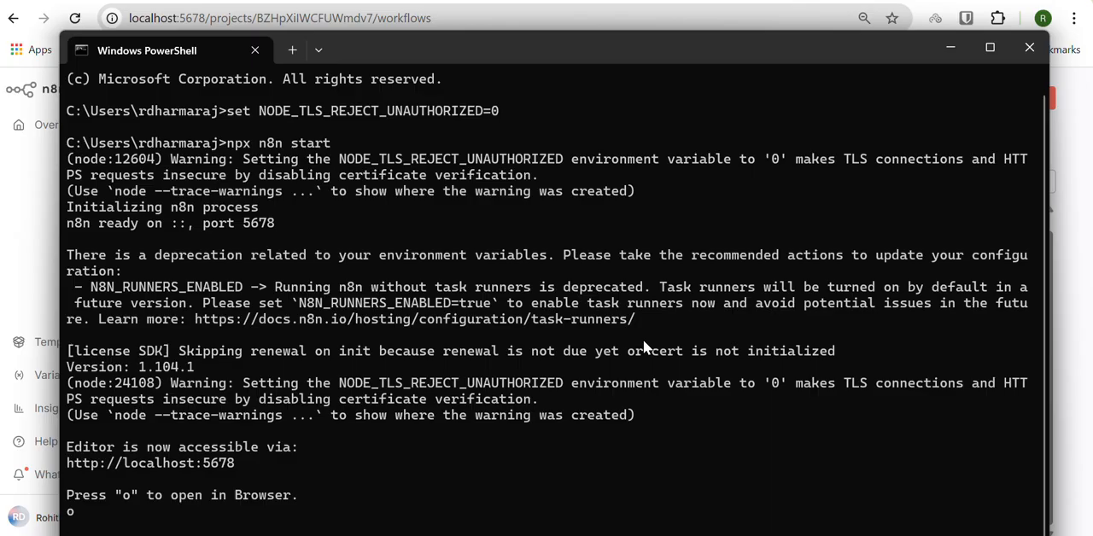
Step: Switch to the test plan notes in Notepad and review the Node.JS, "npm -g install n8n" and "npx n8n start" setup lines
key(alt+Tab)
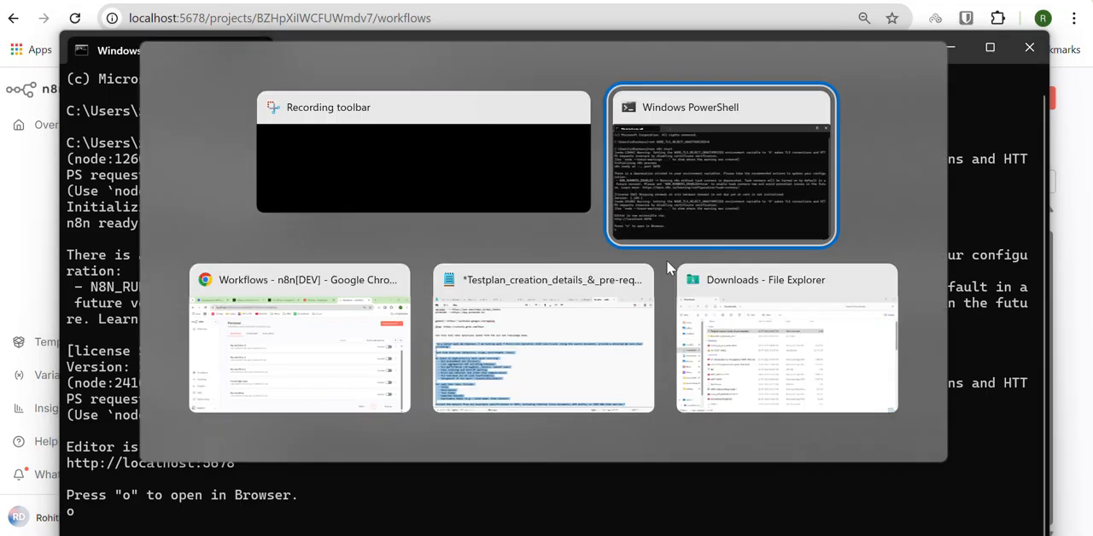
key(Tab)
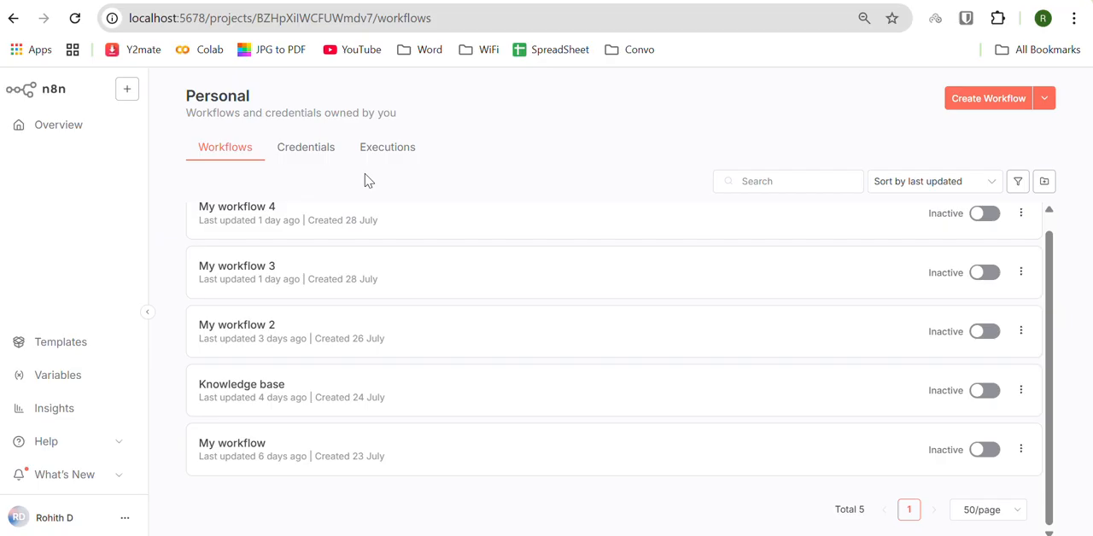
click(713, 535)
click(489, 306)
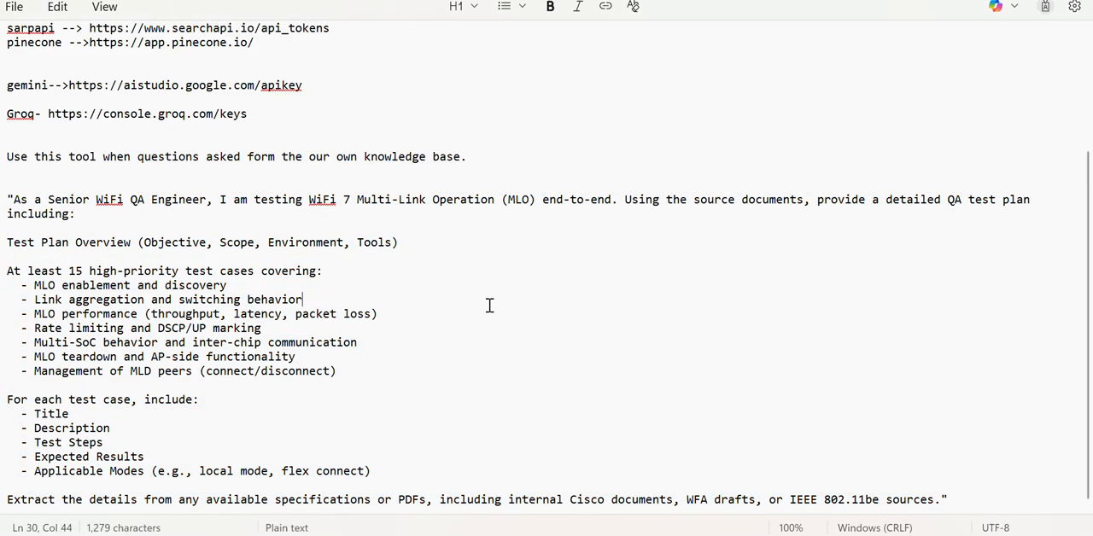
scroll(489, 306, up, 4)
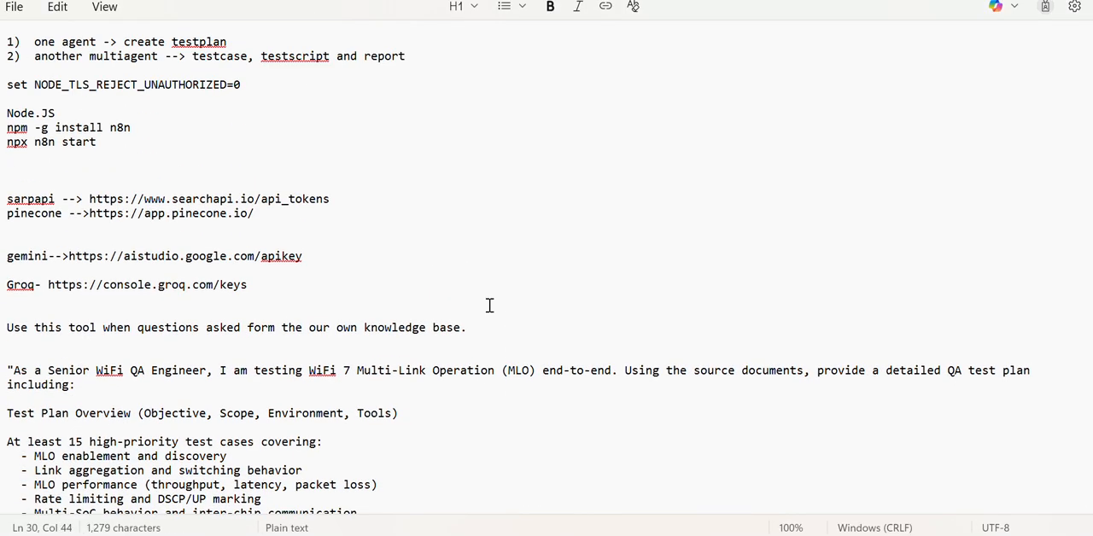
drag(65, 112, 4, 112)
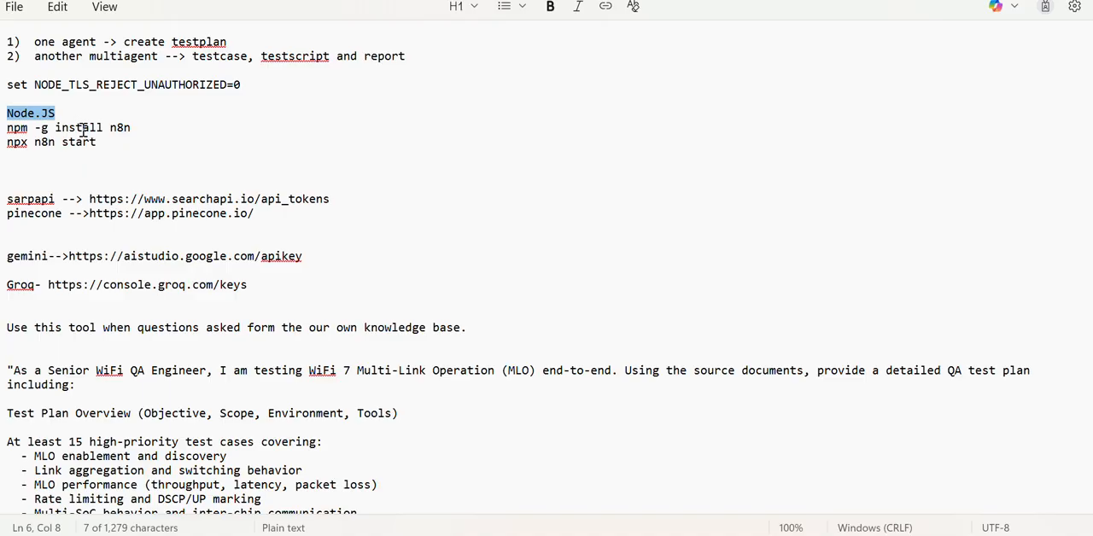
click(151, 144)
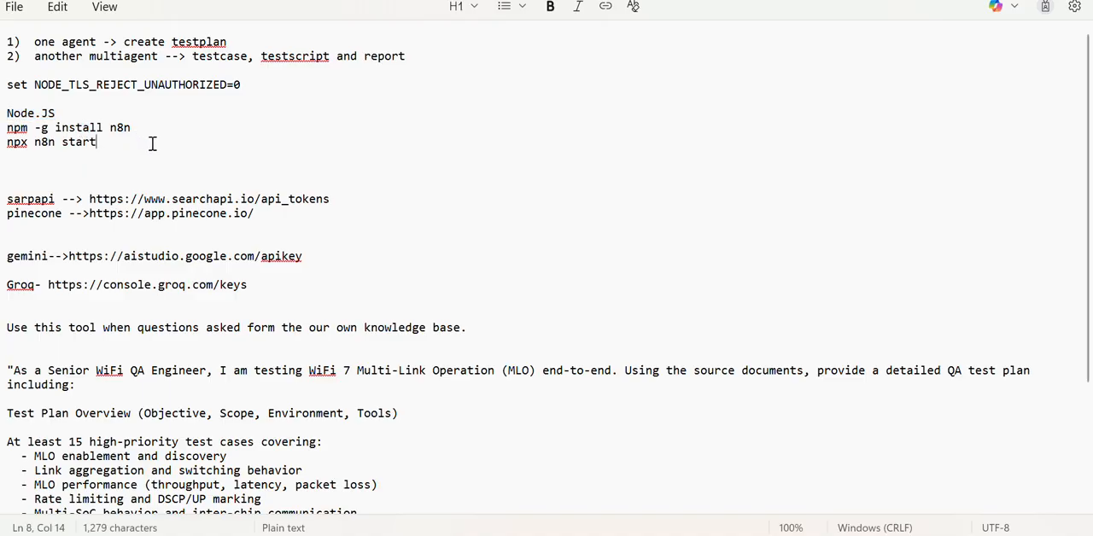
drag(130, 129, 3, 130)
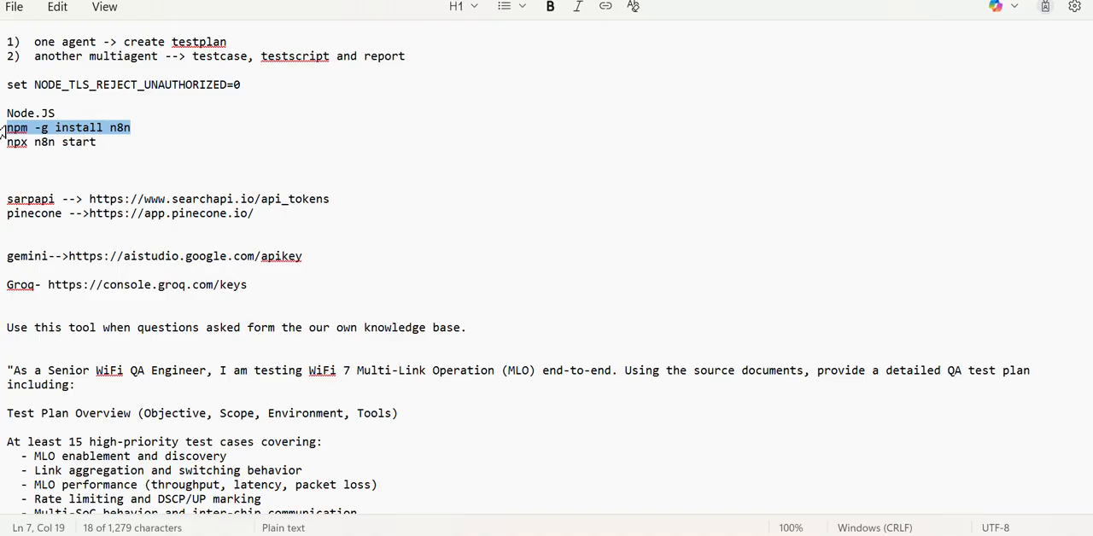
drag(108, 142, 104, 152)
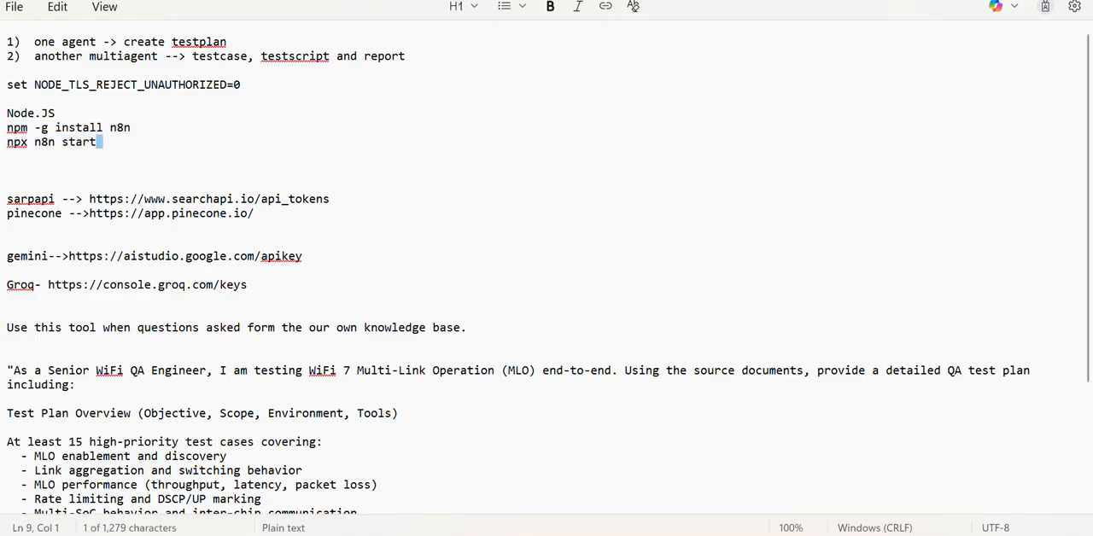
Step: Switch to the PowerShell window and check the output of the n8n start command
key(alt+Tab)
key(alt+Tab)
key(alt+Tab)
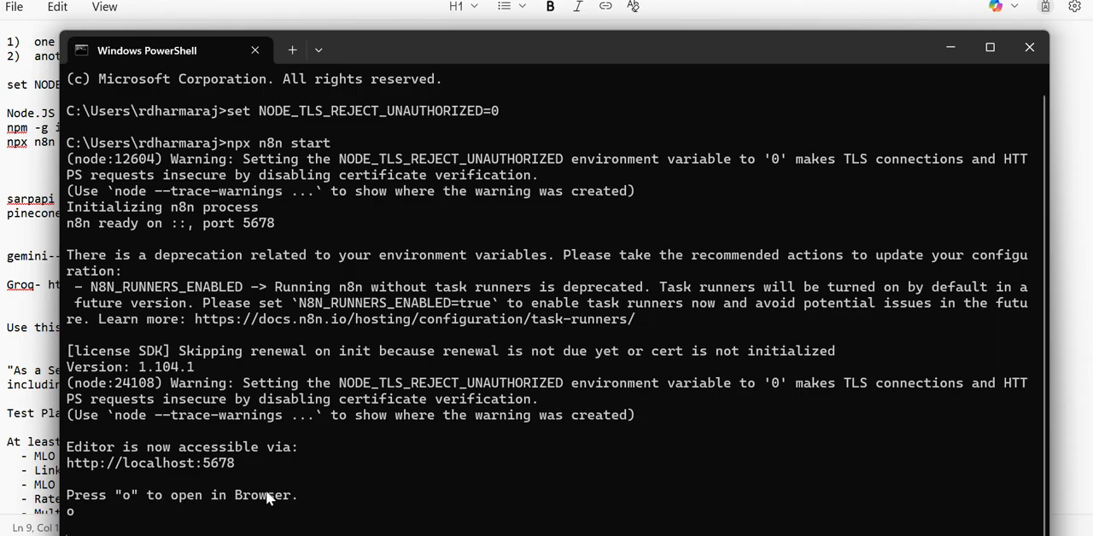
Step: Return to the n8n page in Chrome, create a new workflow in the Personal project and shrink its Logs area to enlarge the canvas
key(alt+Tab)
key(Tab)
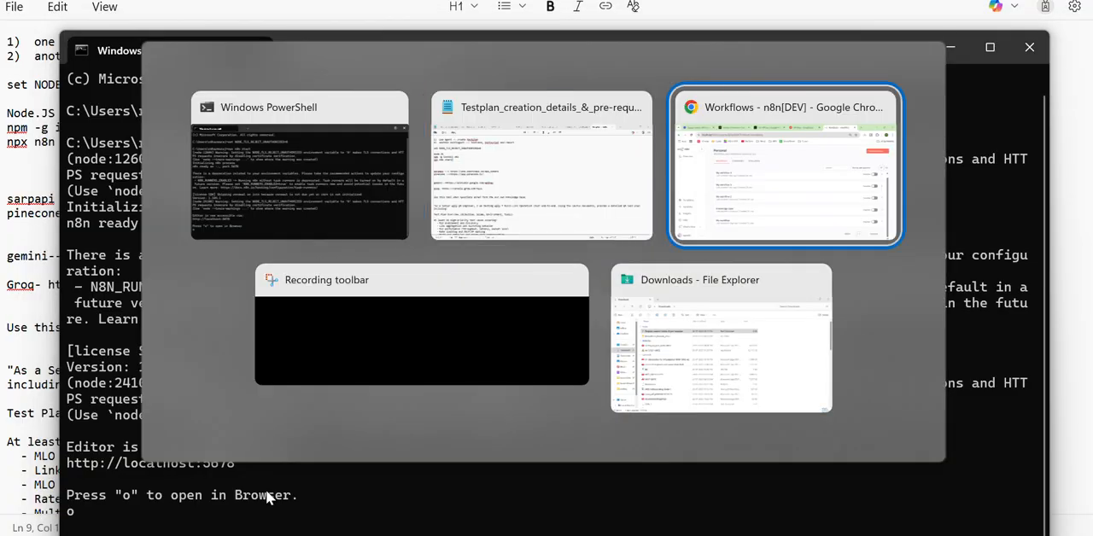
scroll(484, 287, up, 1)
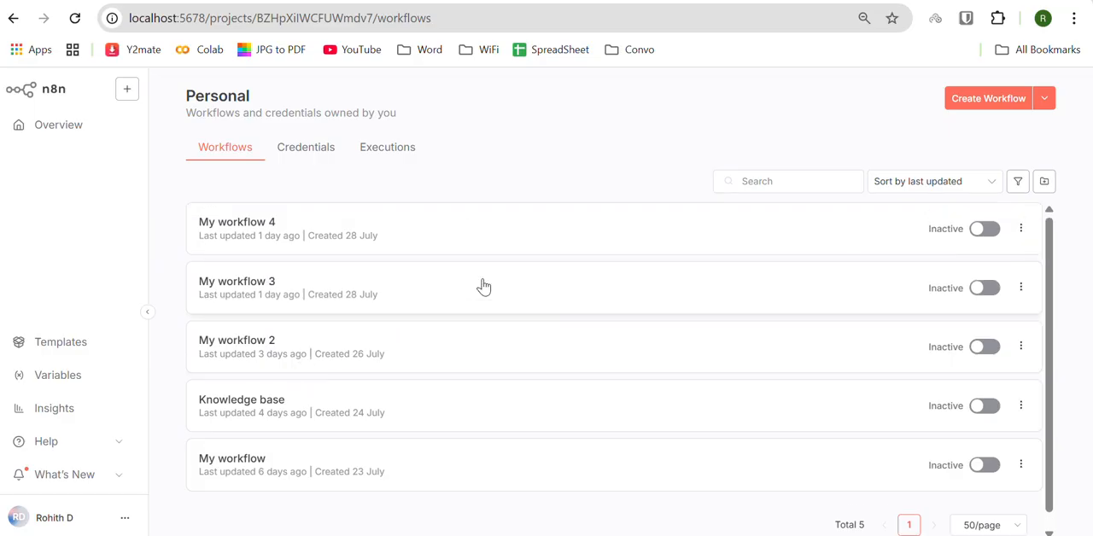
scroll(375, 366, down, 1)
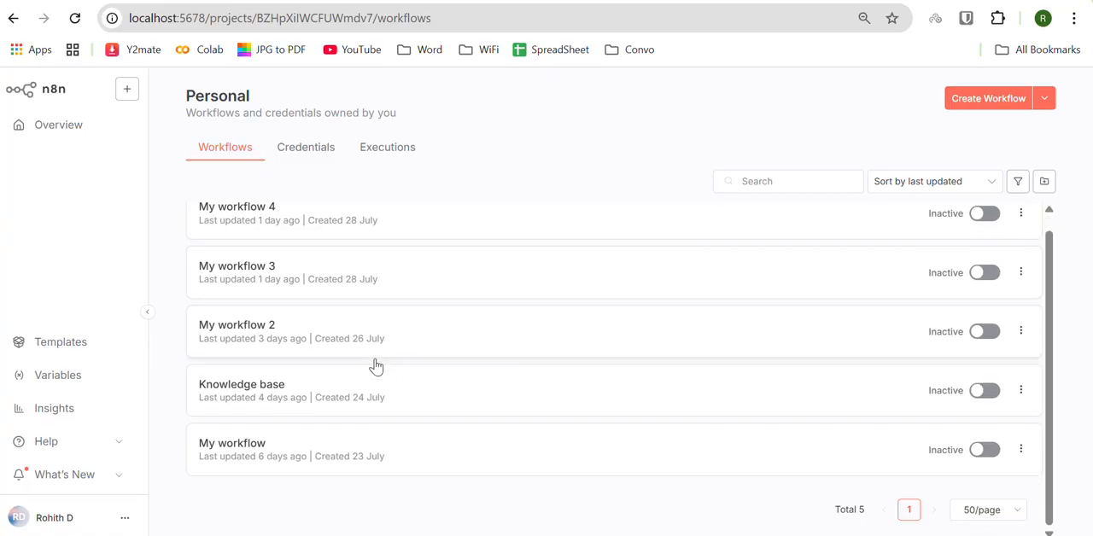
scroll(367, 397, up, 1)
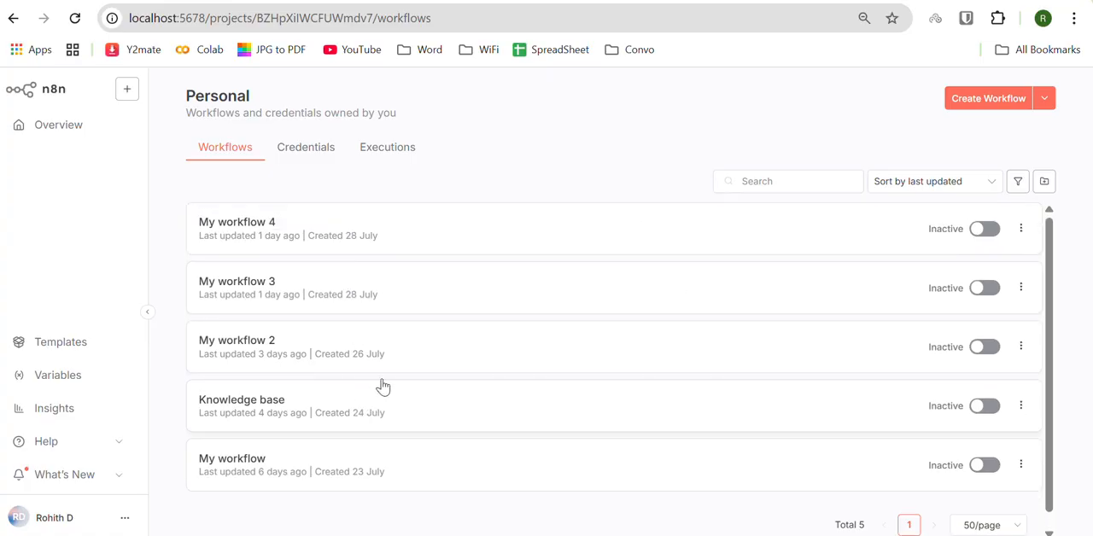
click(957, 101)
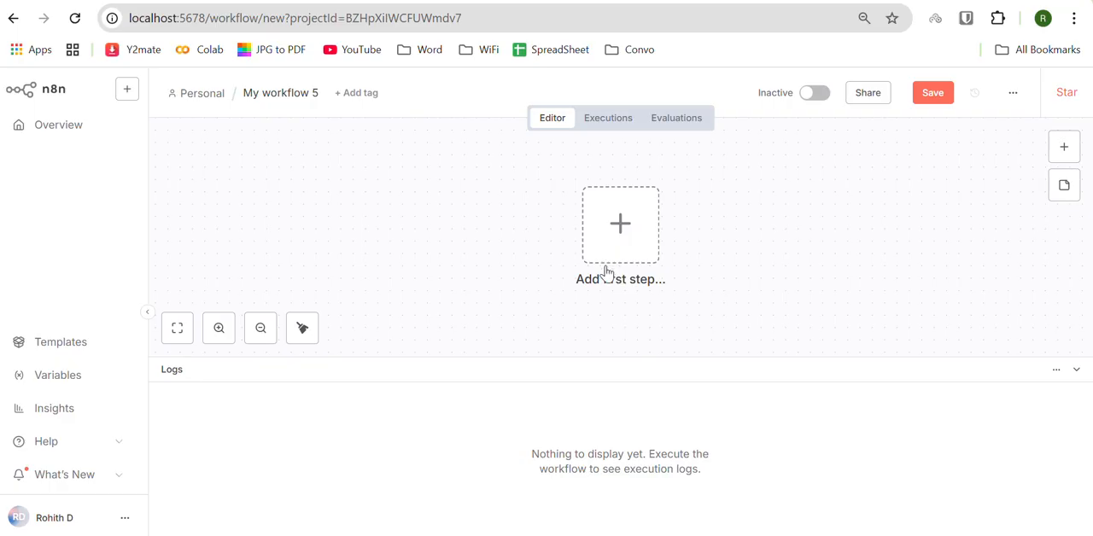
drag(590, 359, 584, 456)
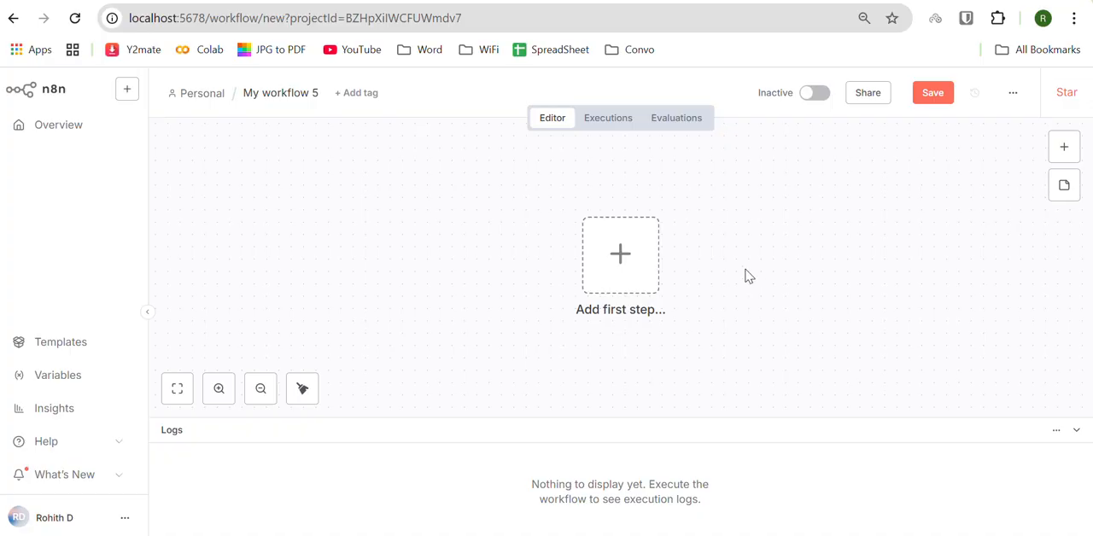
Step: Add an "On chat message" trigger with its default parameters and move its node toward the upper left of the canvas
click(1053, 150)
scroll(849, 374, down, 2)
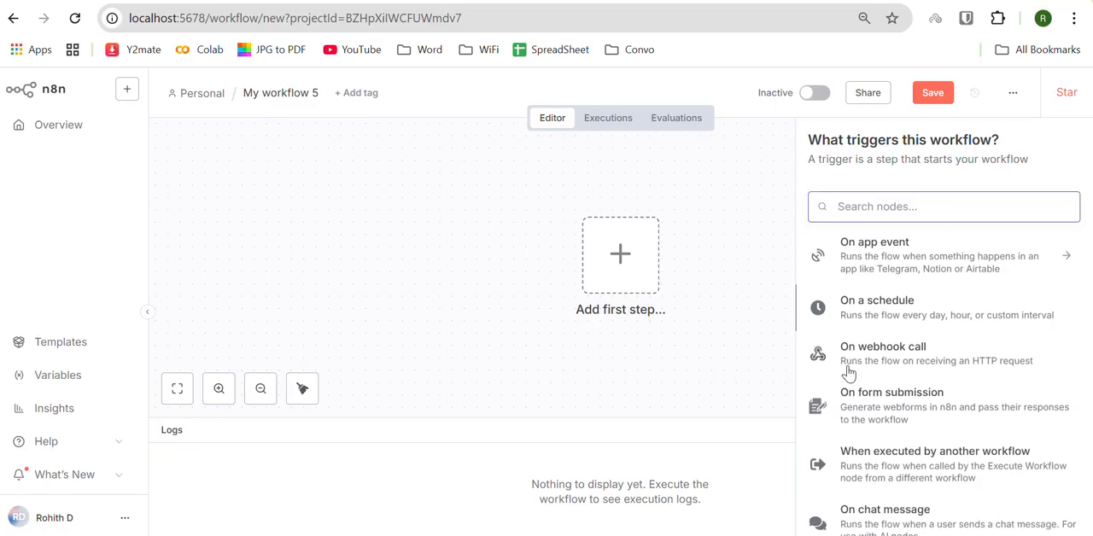
scroll(849, 373, down, 1)
click(861, 408)
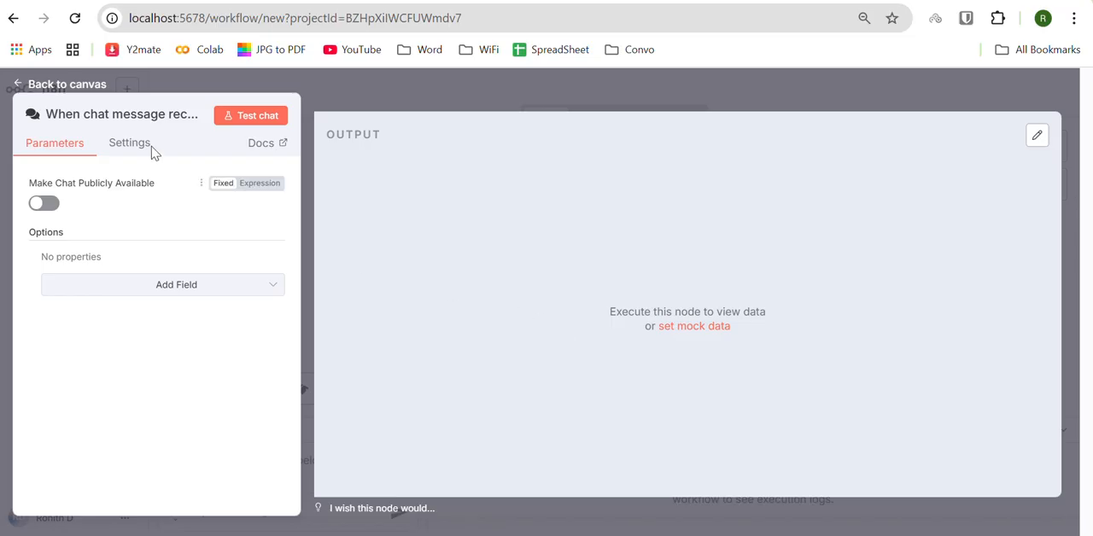
click(20, 87)
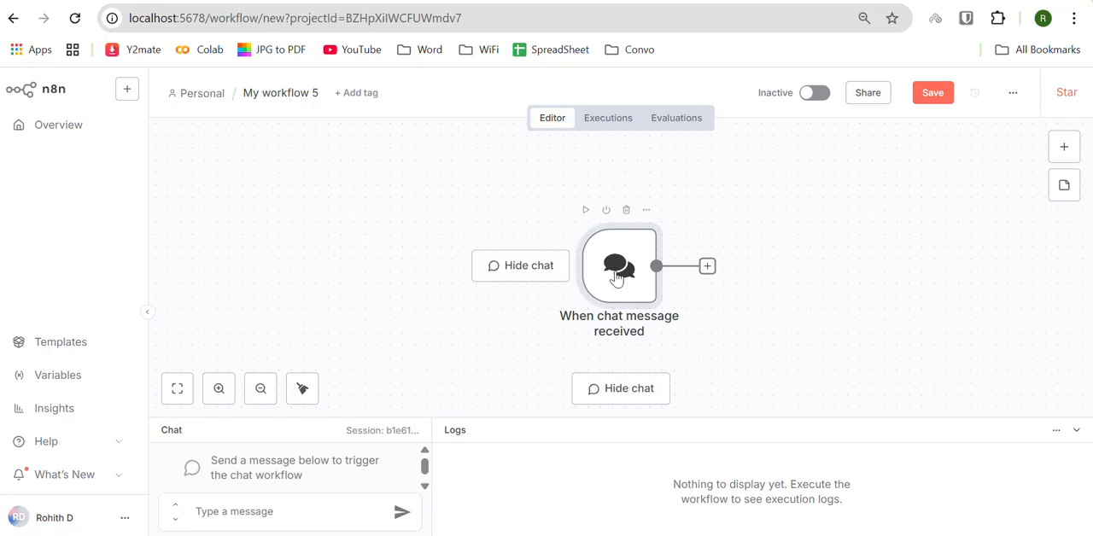
drag(617, 279, 430, 249)
scroll(428, 247, down, 1)
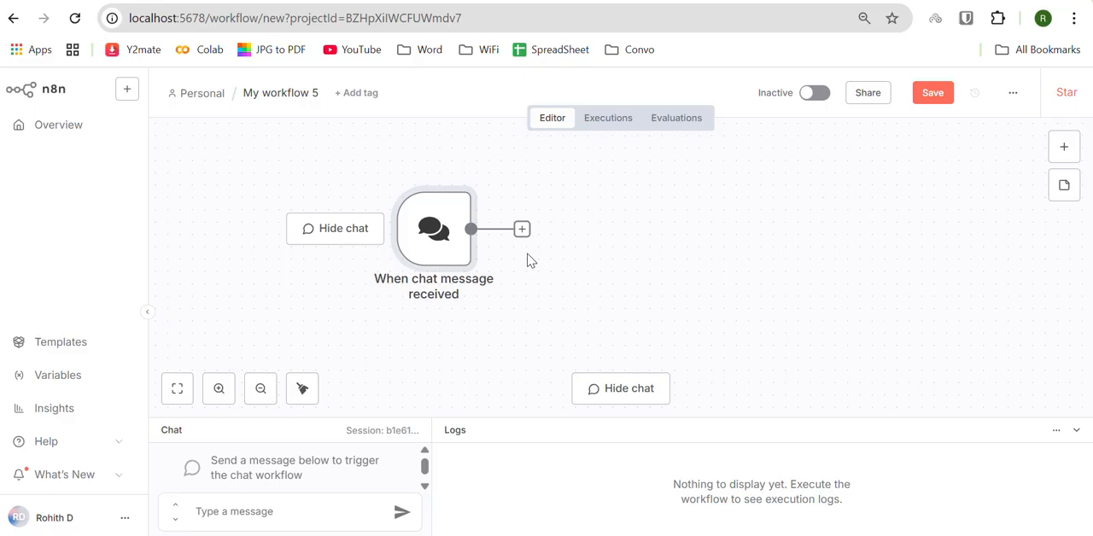
click(279, 510)
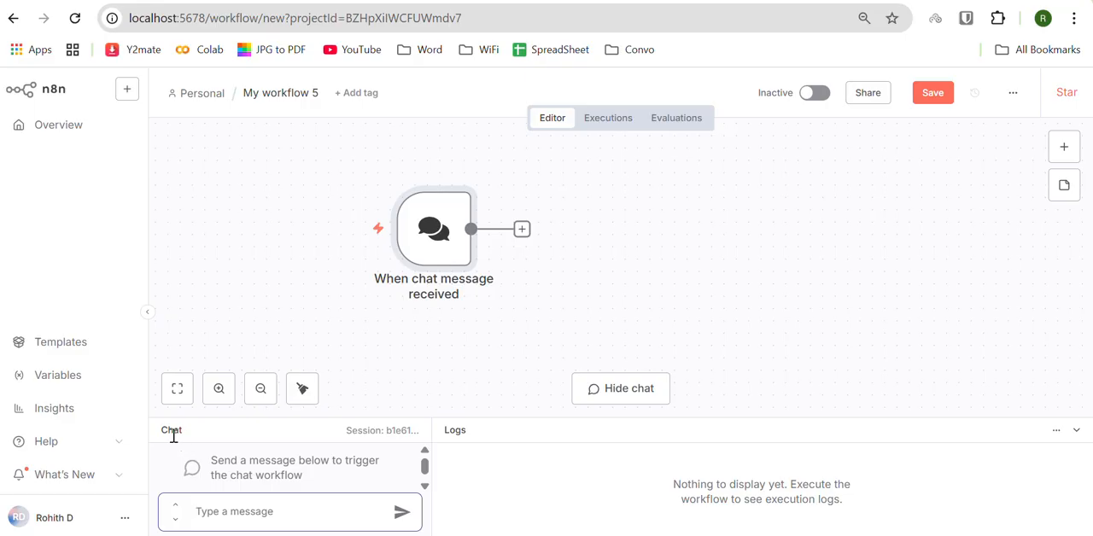
Step: Add an AI Agent node after the chat trigger, keeping Connected Chat Trigger Node as its prompt source
click(522, 229)
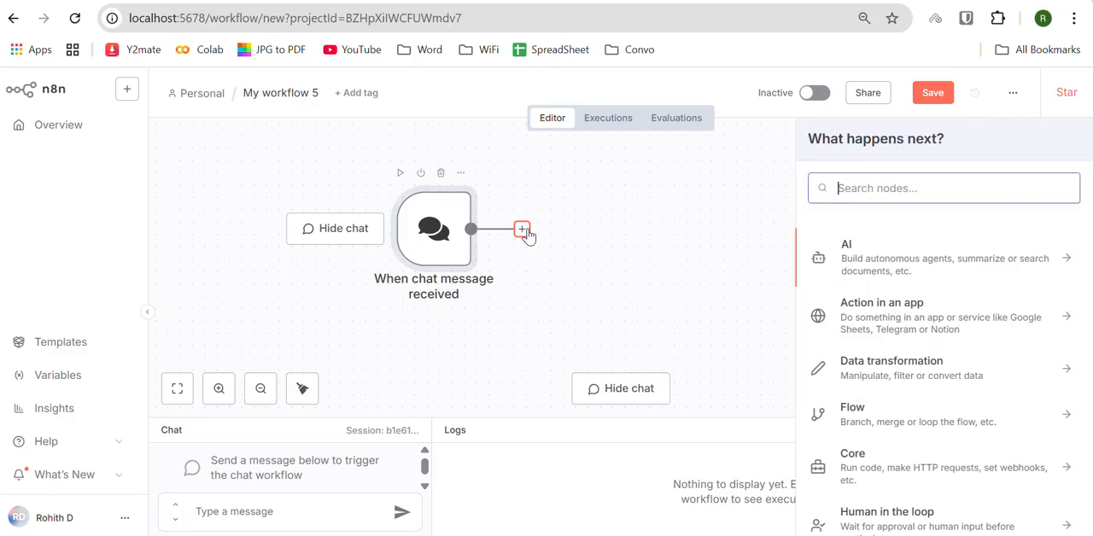
click(912, 281)
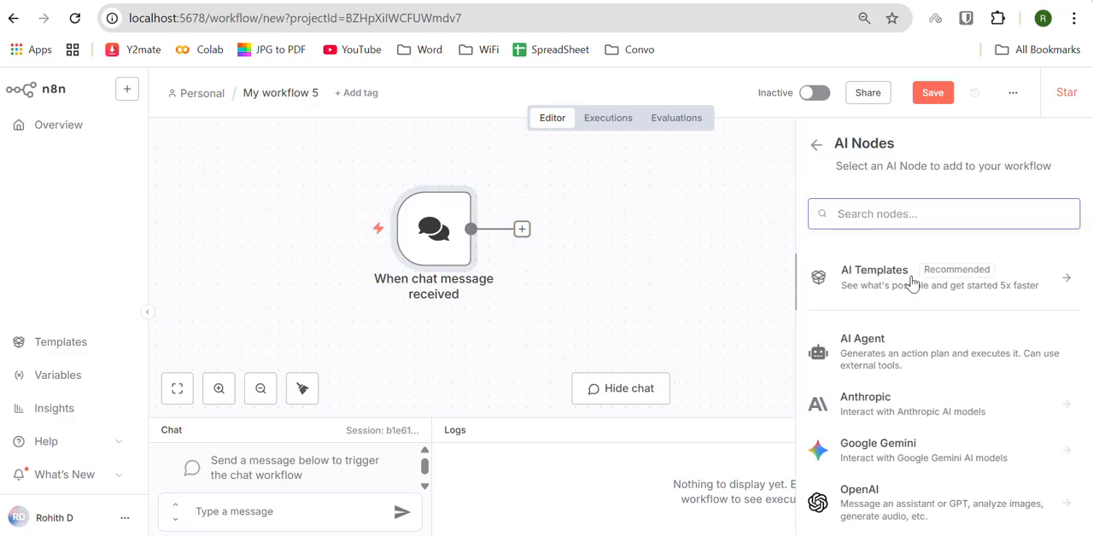
click(864, 346)
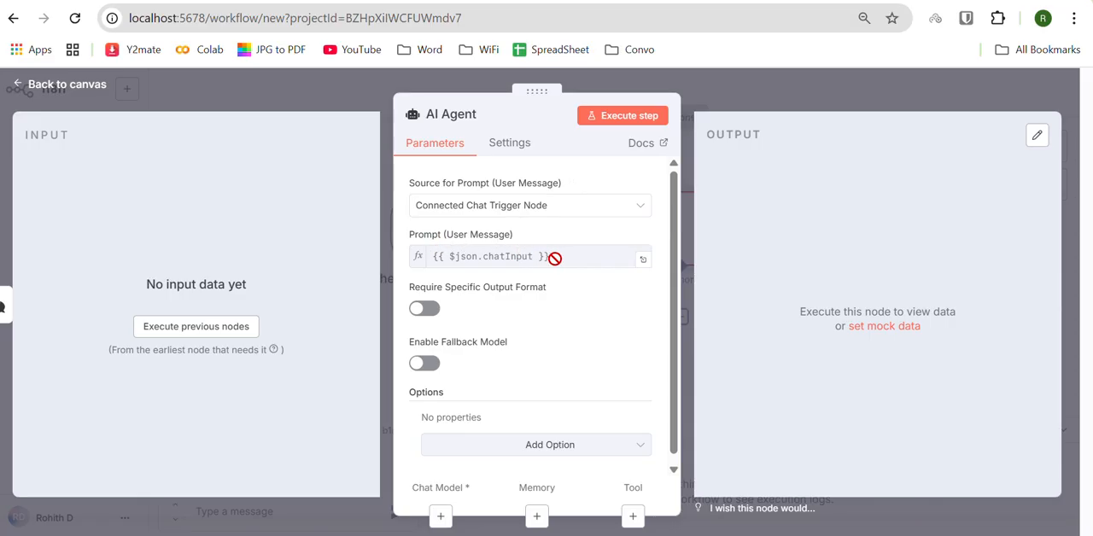
scroll(561, 332, down, 1)
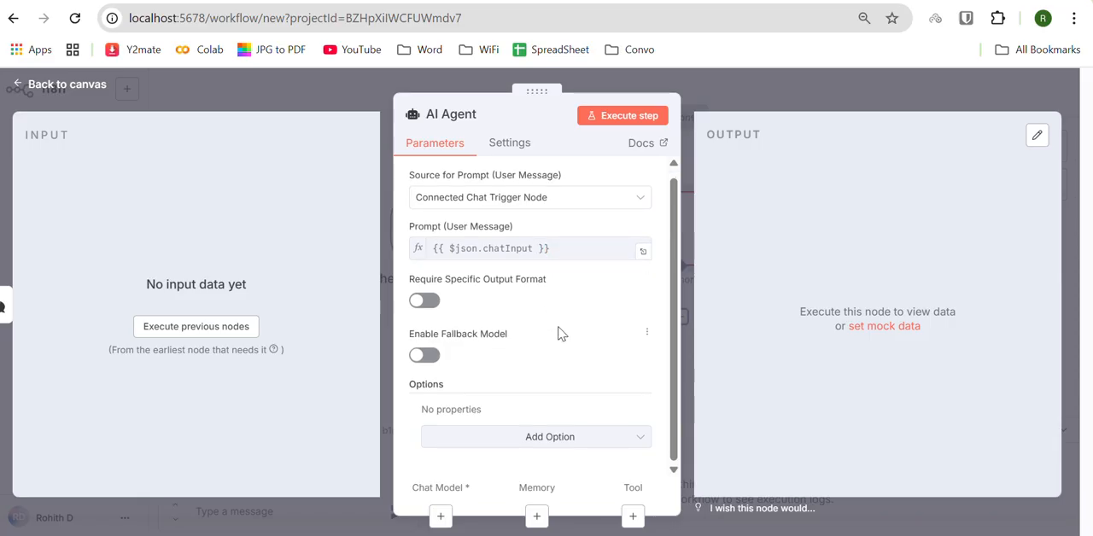
scroll(552, 310, up, 1)
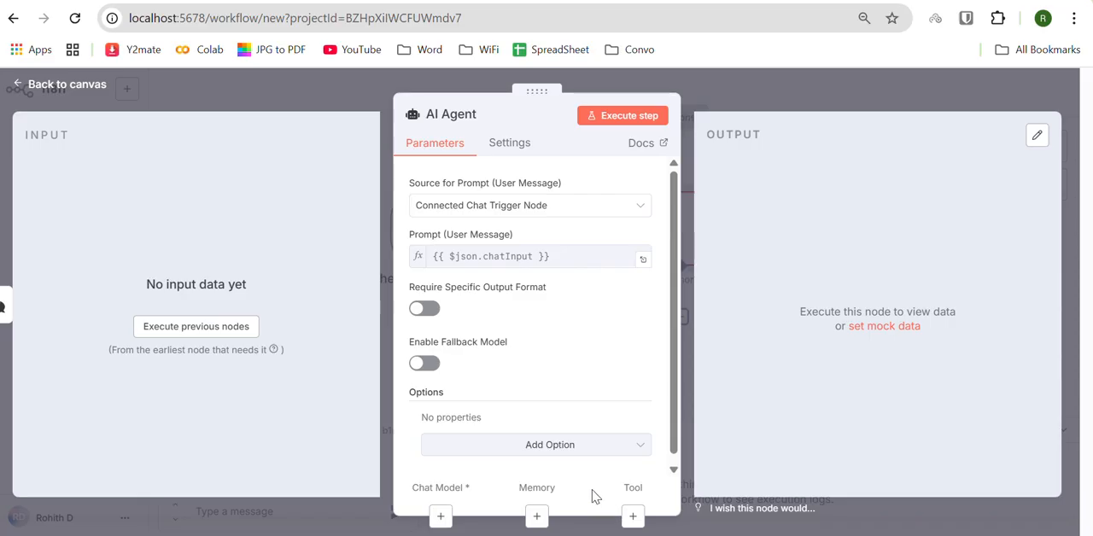
click(17, 84)
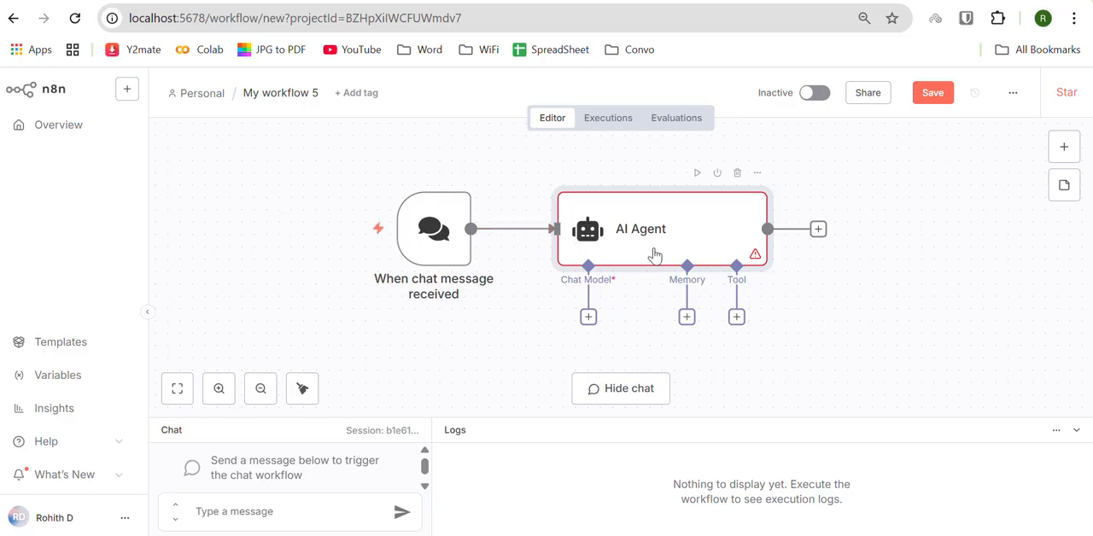
Step: Attach a Groq Chat Model to the AI Agent's Chat Model connection
click(588, 318)
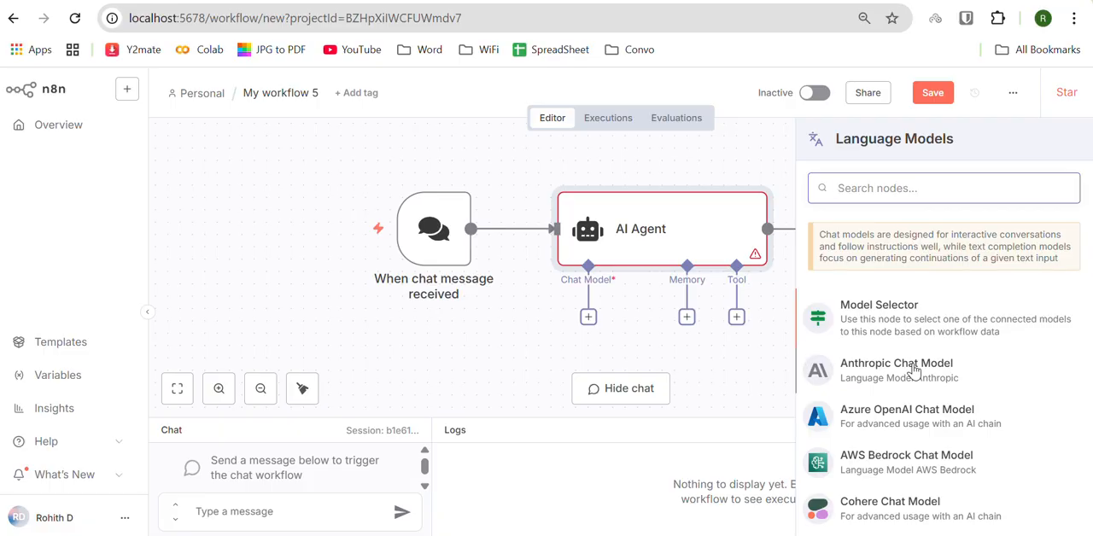
scroll(914, 370, down, 1)
scroll(914, 370, down, 5)
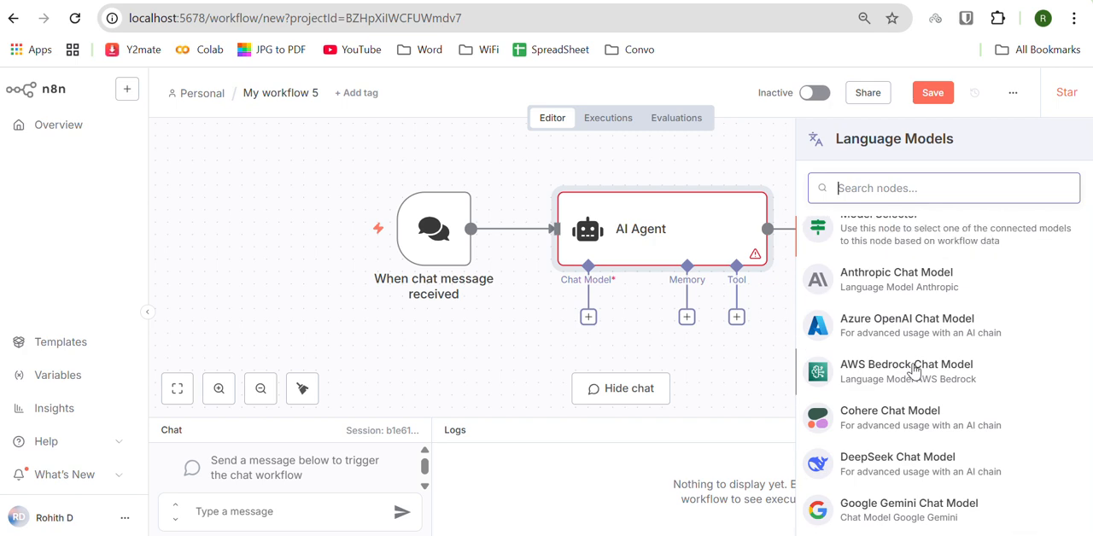
scroll(914, 370, down, 4)
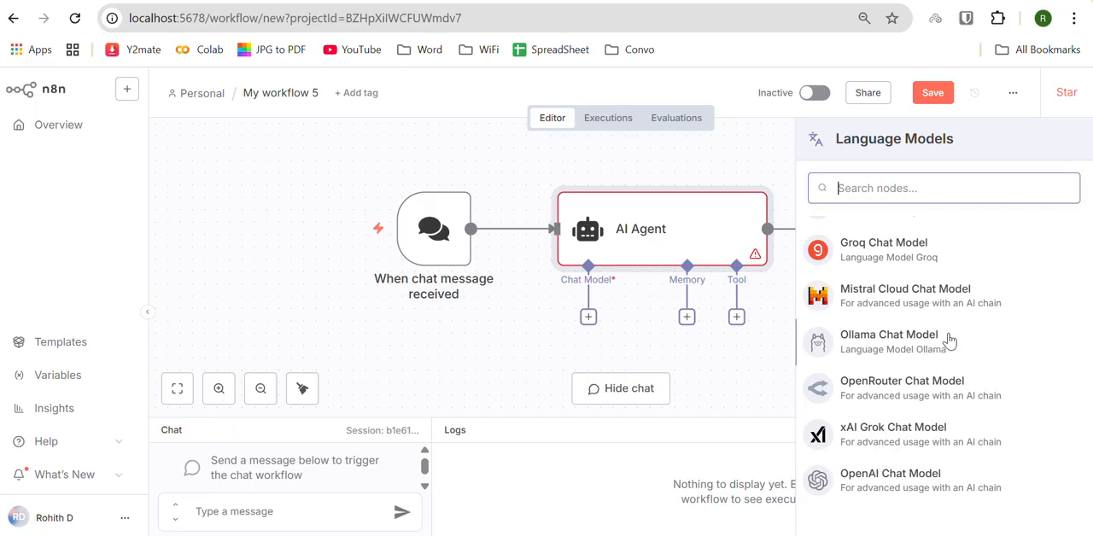
scroll(948, 340, up, 2)
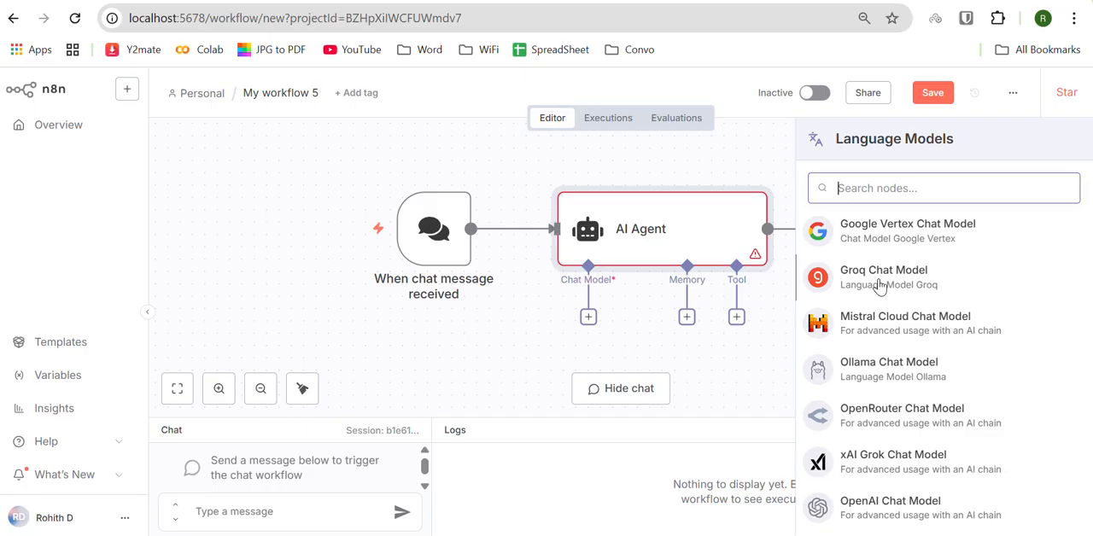
scroll(889, 380, down, 1)
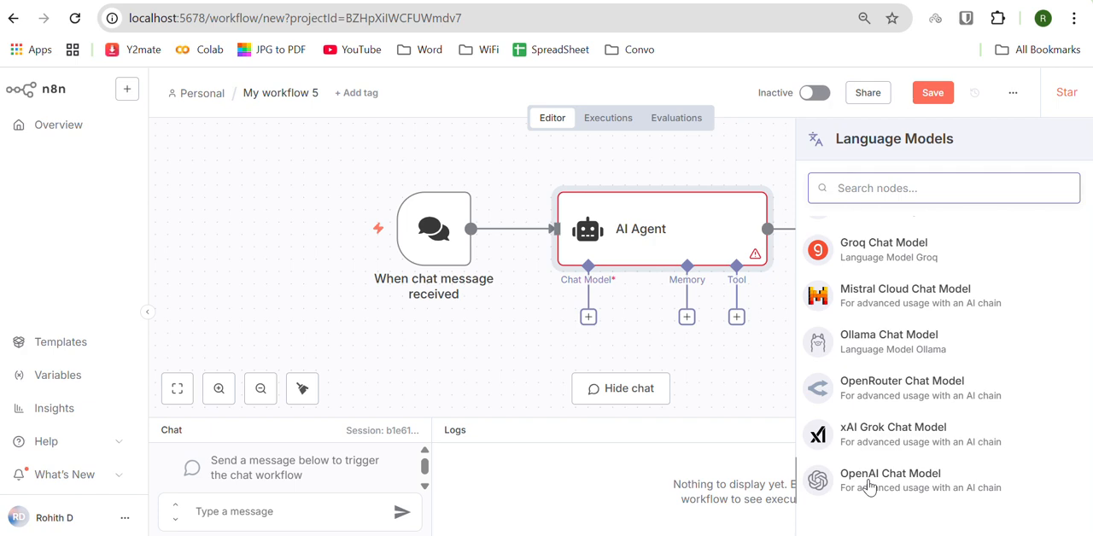
click(905, 259)
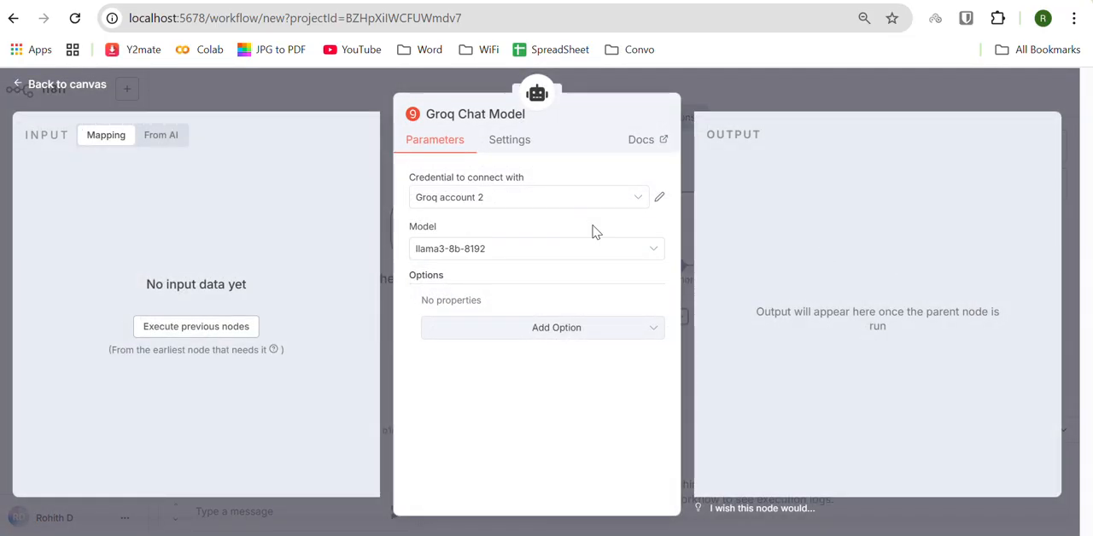
key(alt+Tab)
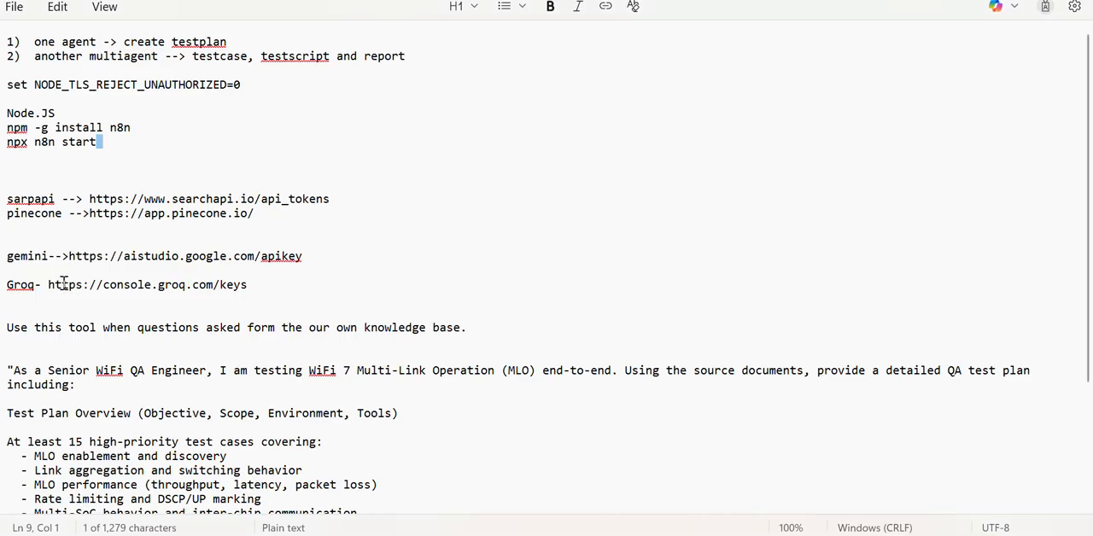
drag(48, 284, 263, 304)
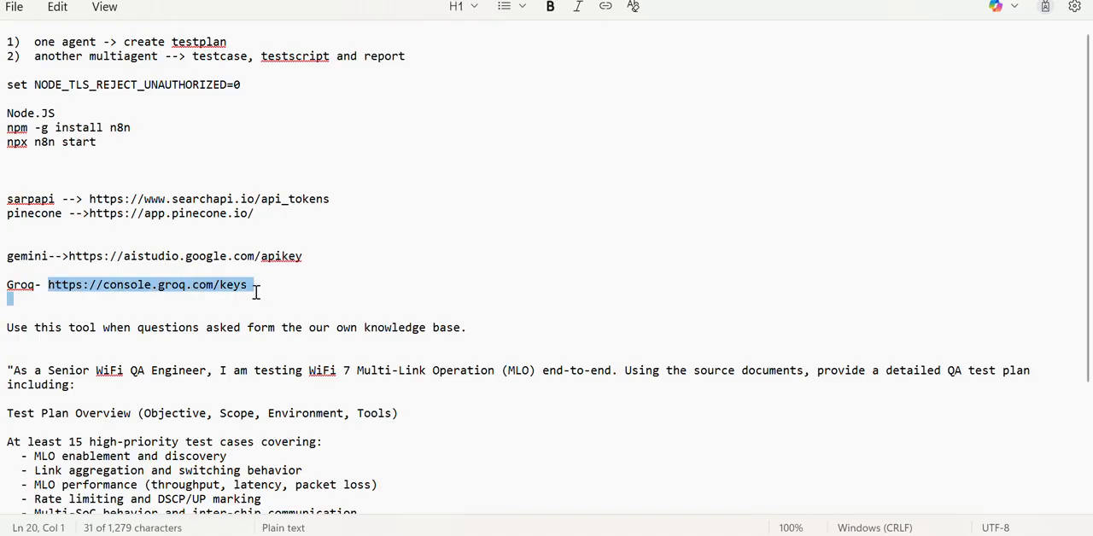
key(alt+Tab)
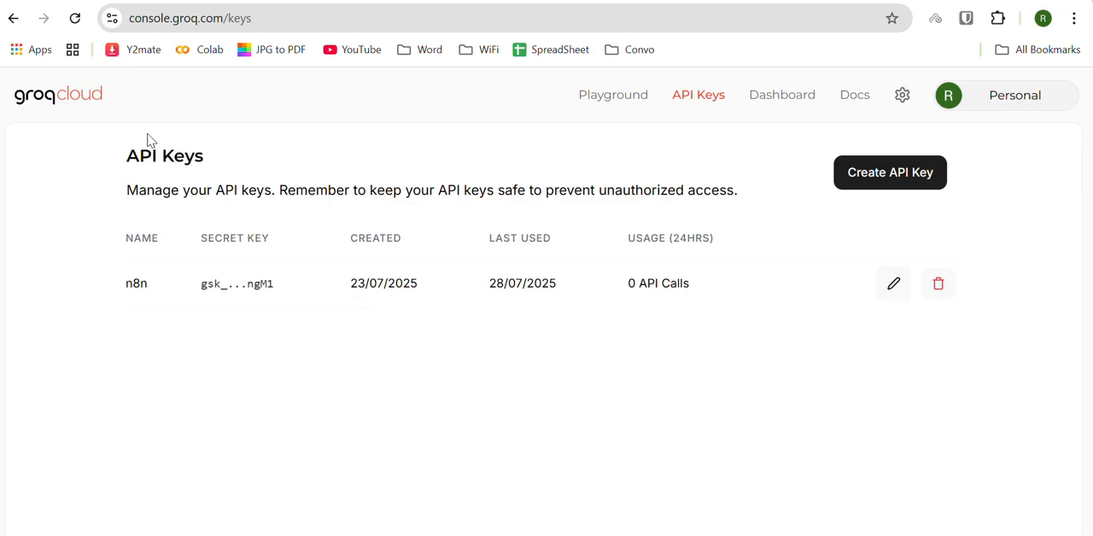
Step: Look at Groq's form for creating an API key, close it, and return to the Groq Chat Model settings in n8n
click(875, 190)
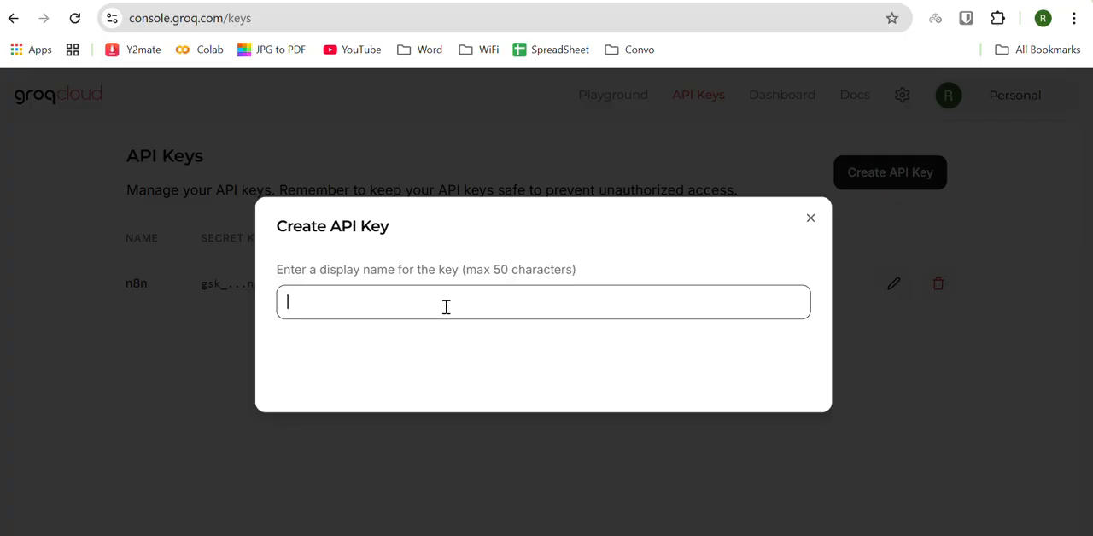
click(812, 220)
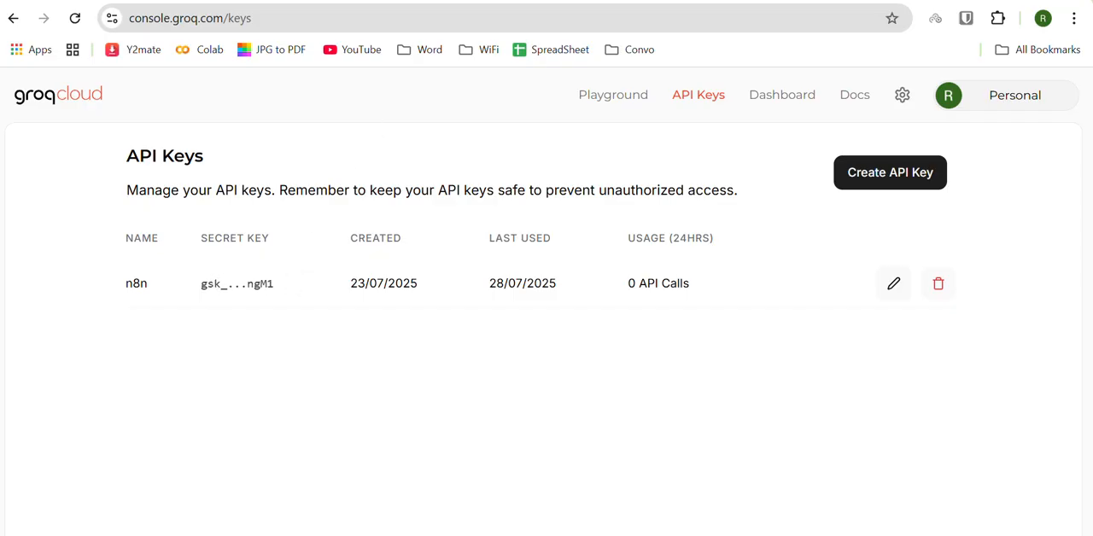
key(ctrl+Tab)
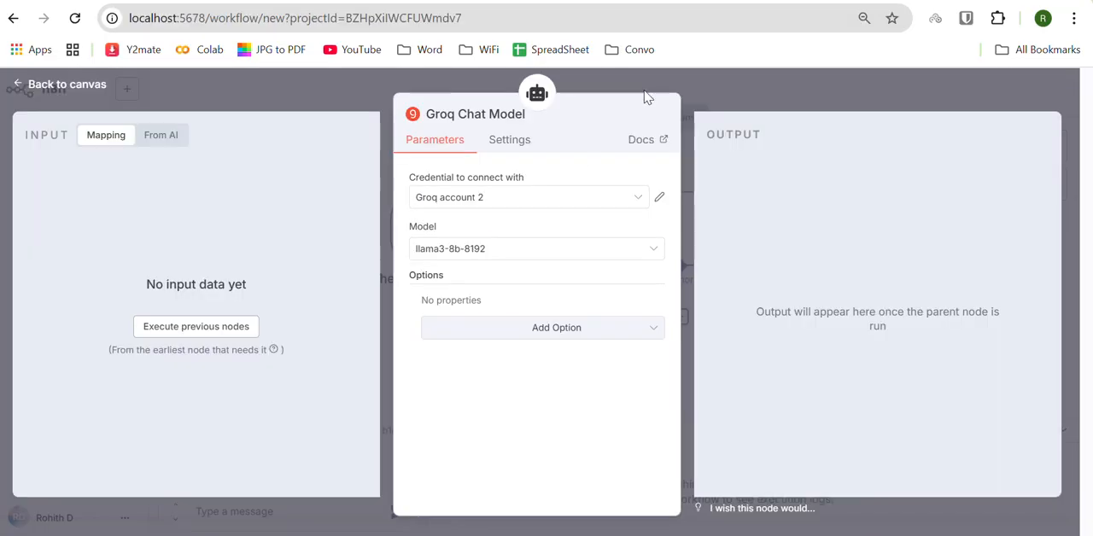
Step: Try creating a new Groq credential with content pasted into its API Key field, closing it without saving
click(634, 202)
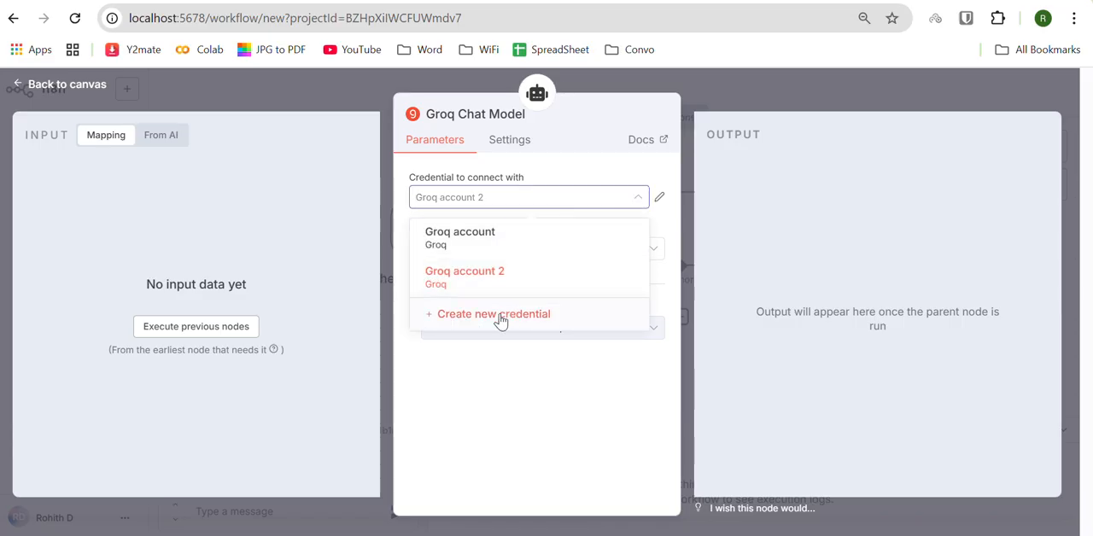
click(501, 318)
click(373, 264)
key(ctrl+v)
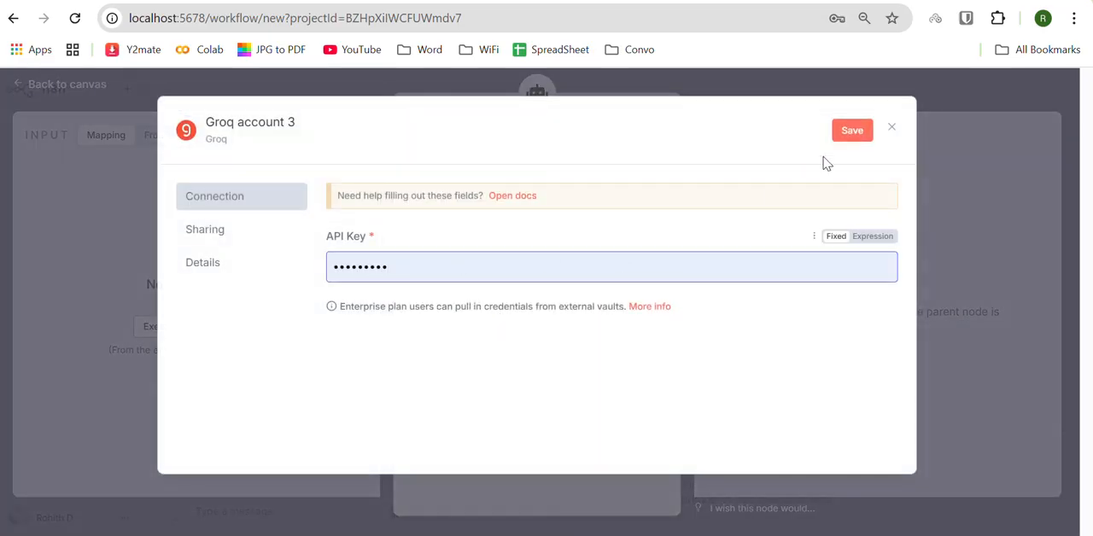
click(891, 134)
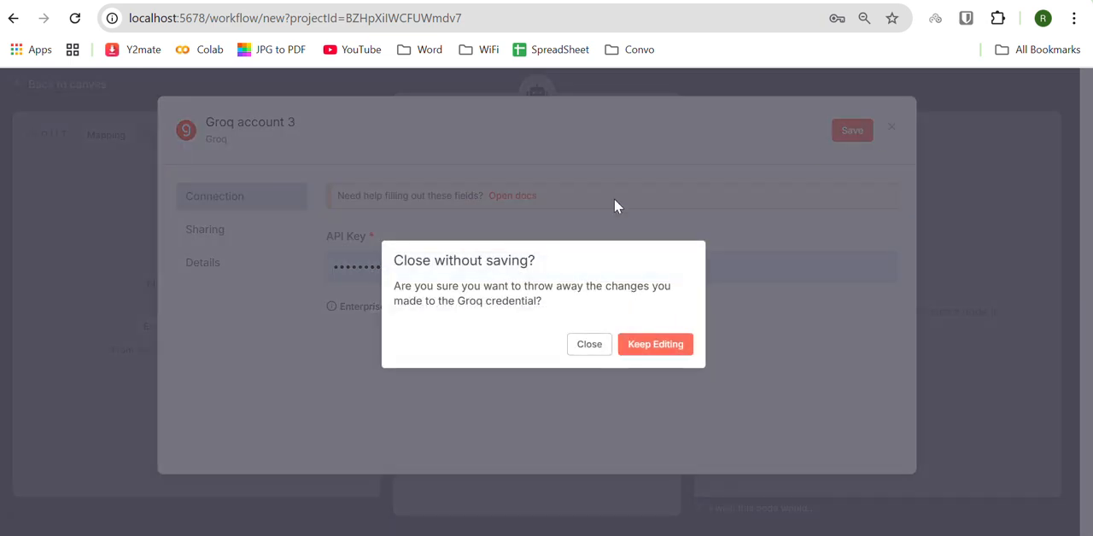
click(587, 344)
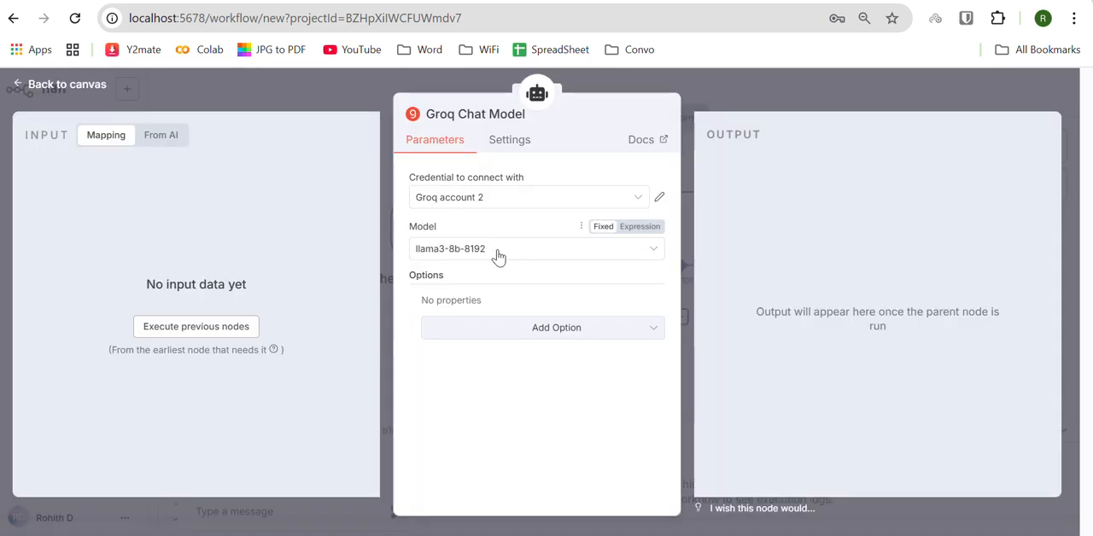
Step: Set the Groq Chat Model's model to llama-3.3-70b-versatile and return to the canvas
click(499, 256)
scroll(504, 320, up, 5)
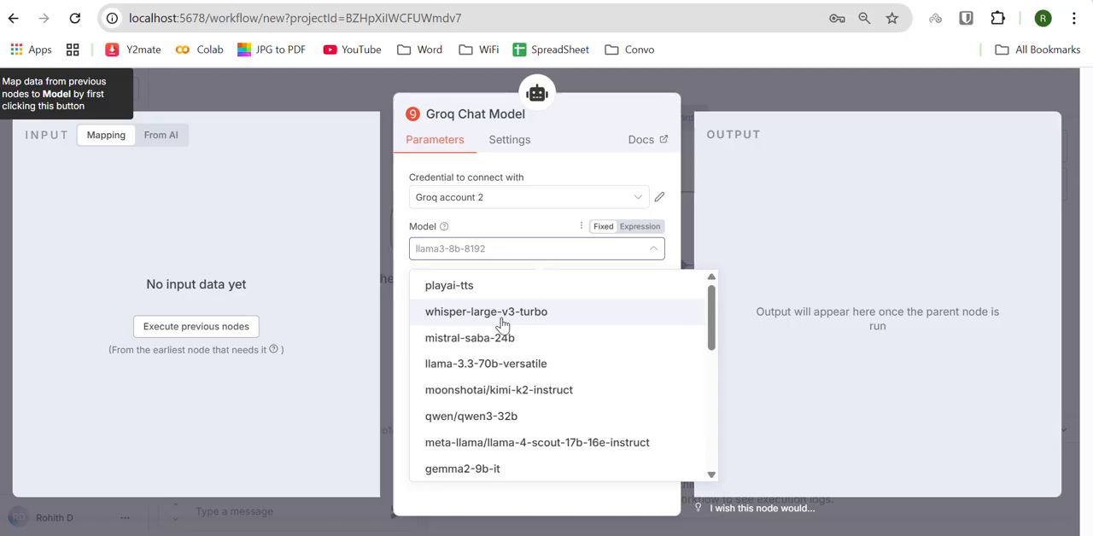
scroll(502, 325, down, 1)
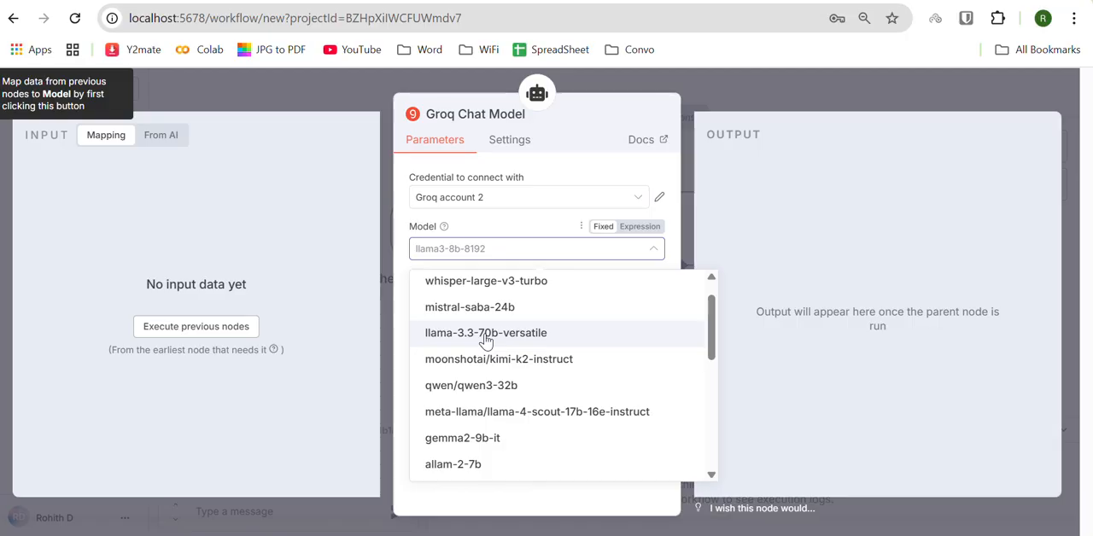
click(485, 340)
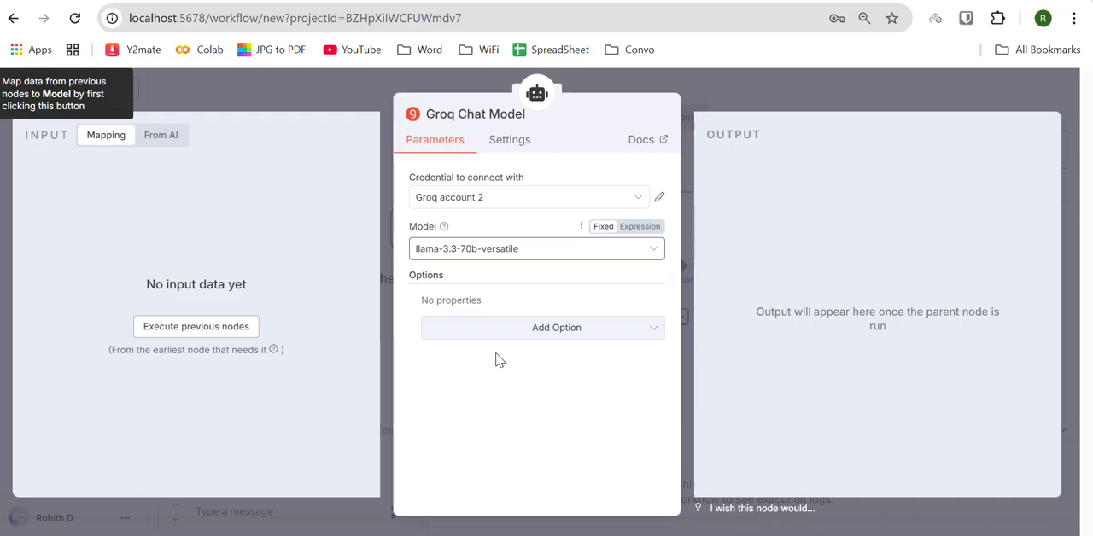
click(264, 87)
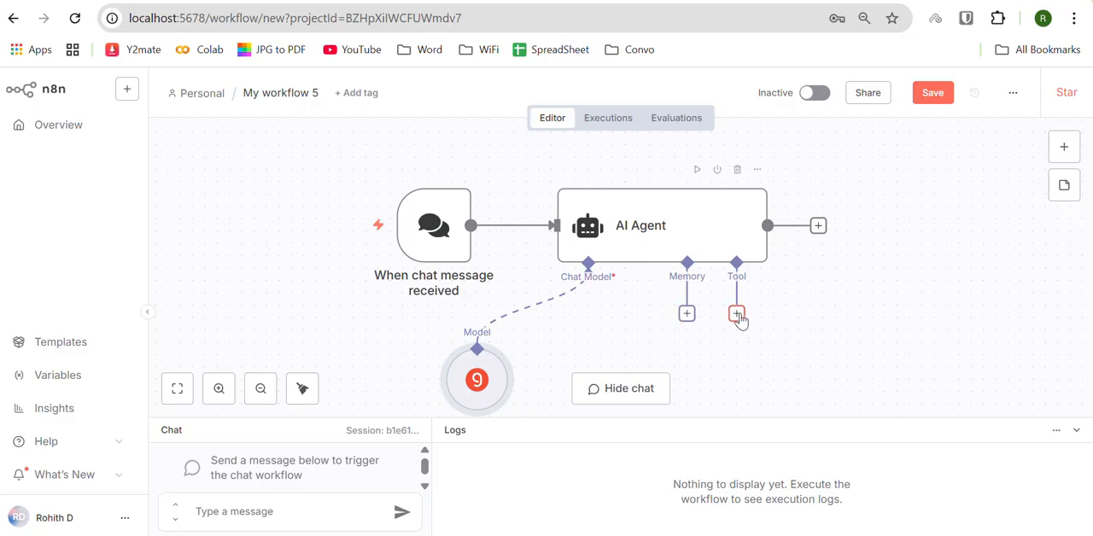
Step: Attach a Simple Memory to the AI Agent's Memory connection with a Context Window Length of 20
click(687, 315)
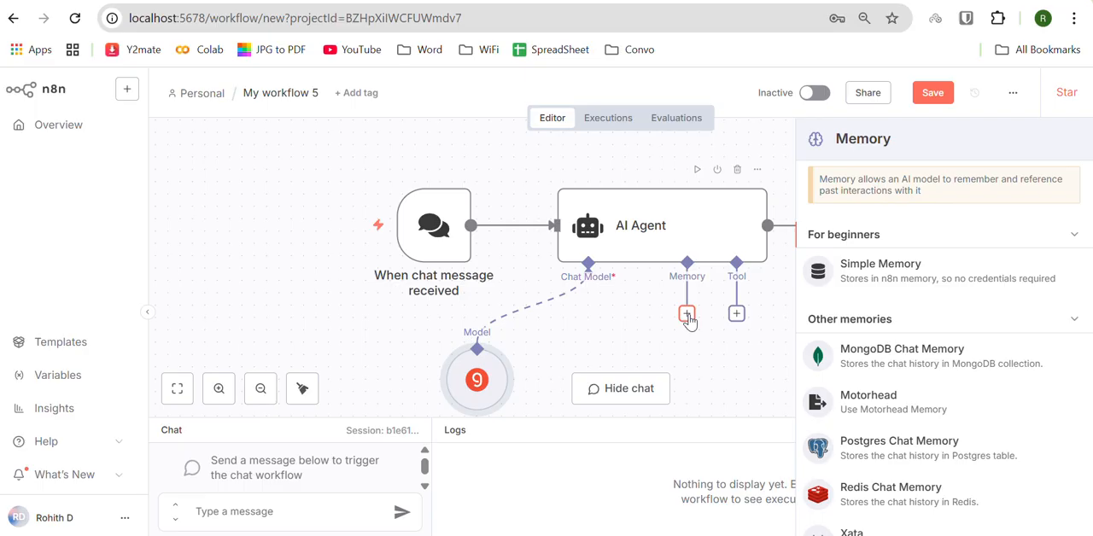
click(885, 265)
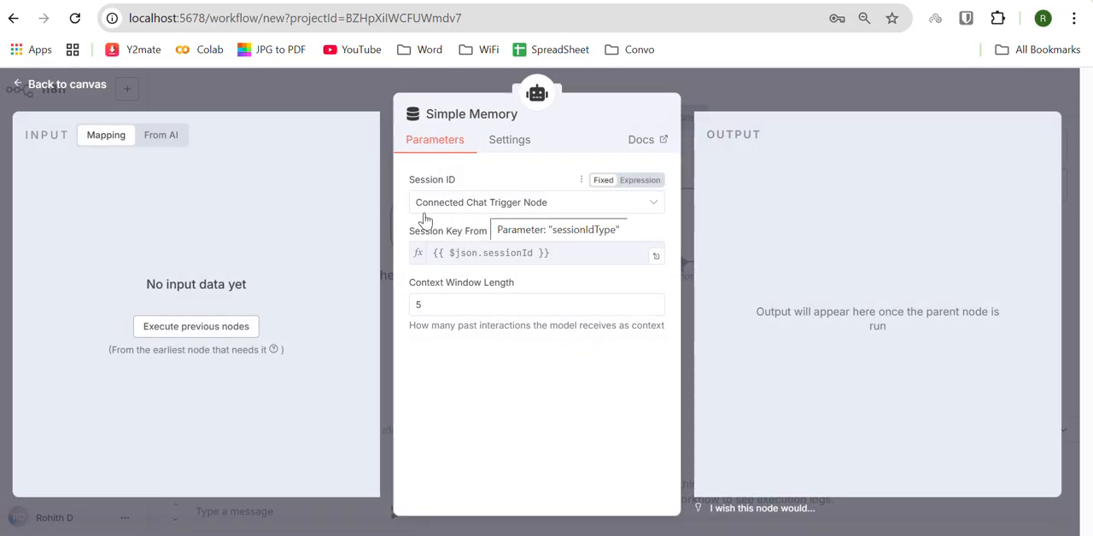
click(429, 307)
key(BackSpace)
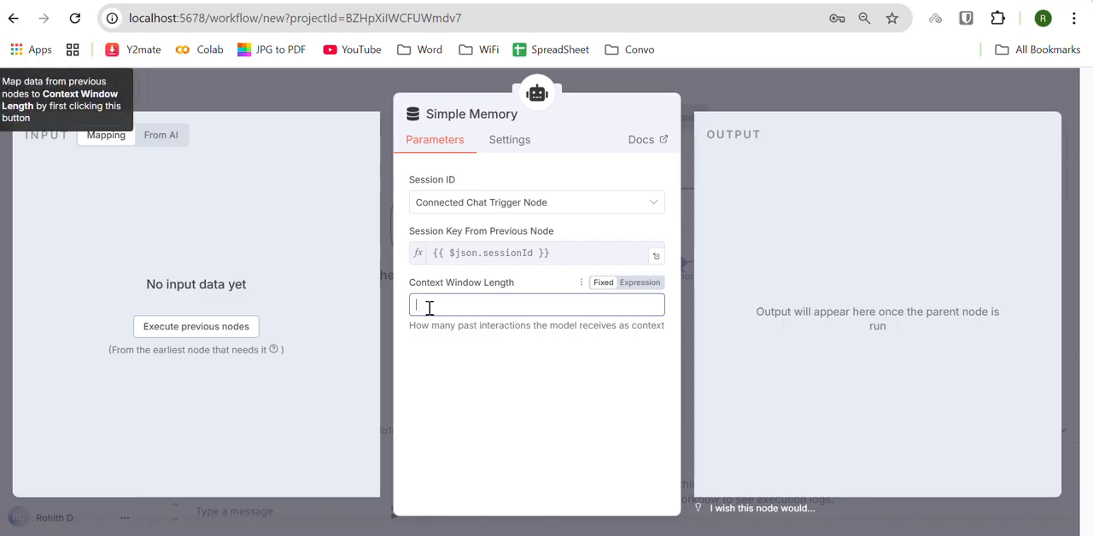
text(20)
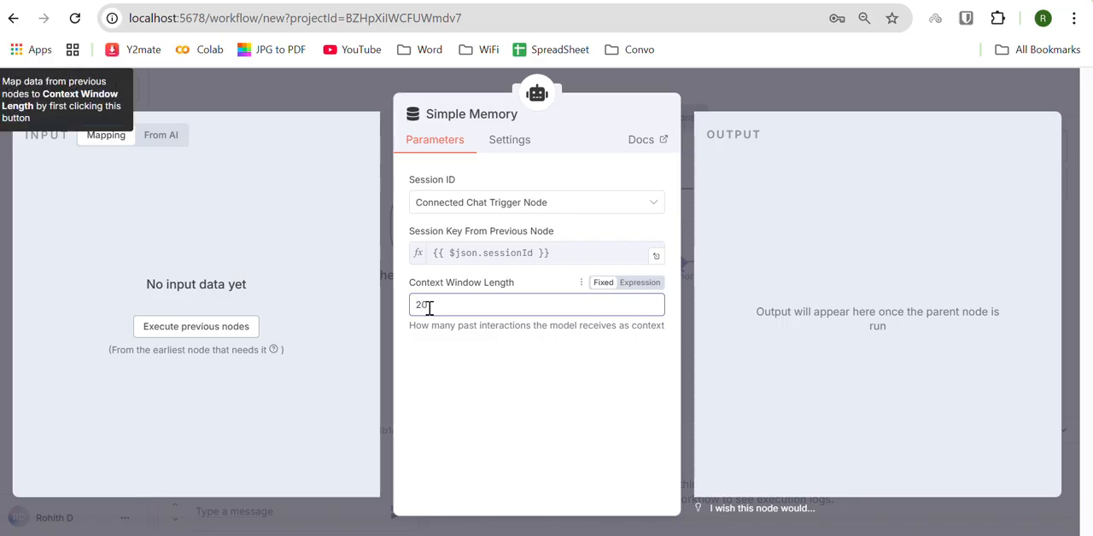
click(187, 96)
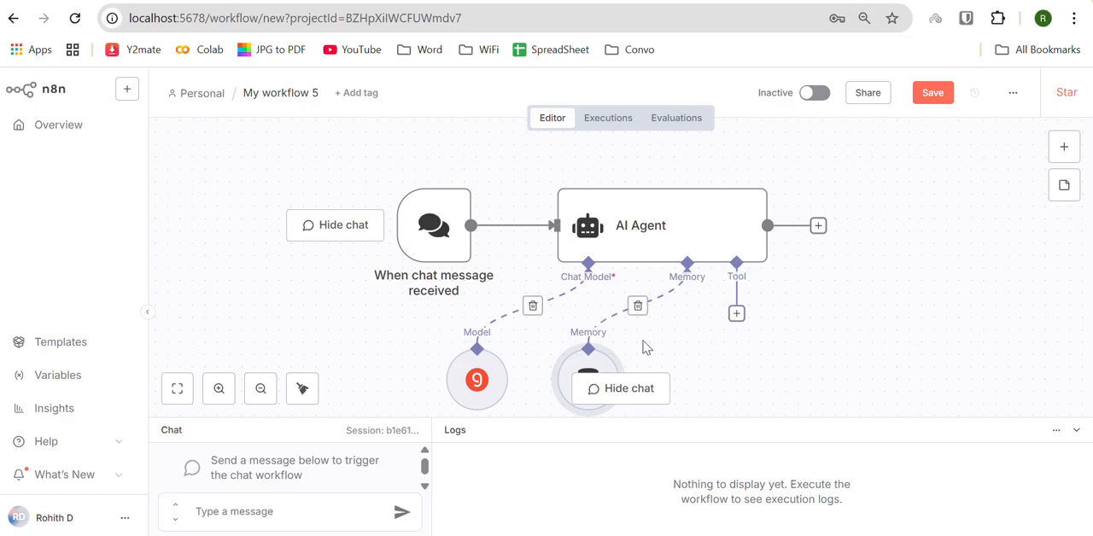
Step: Add a Pinecone Vector Store to the AI Agent's Tool connection
click(737, 315)
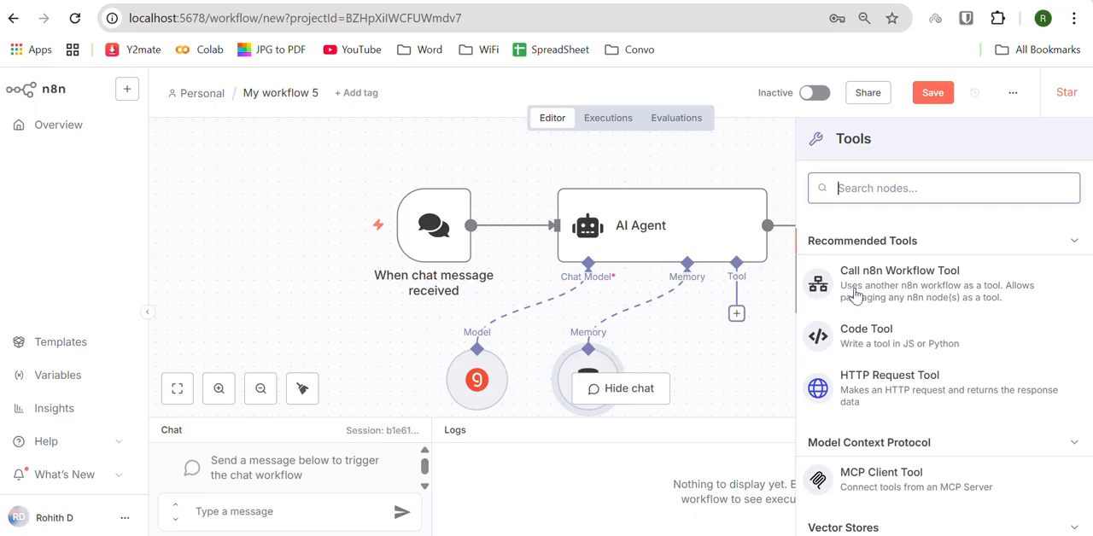
text(pine)
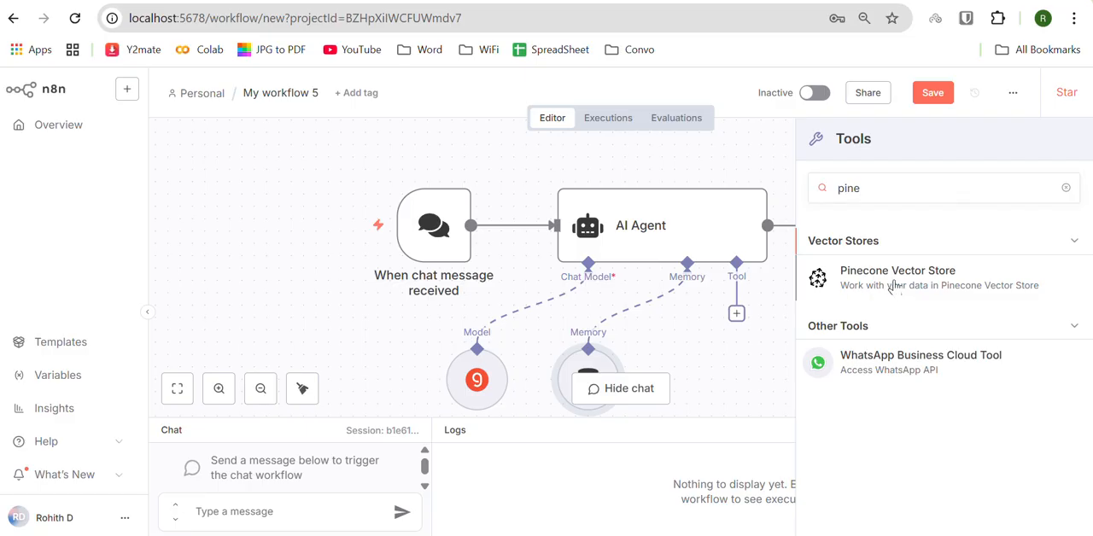
click(895, 285)
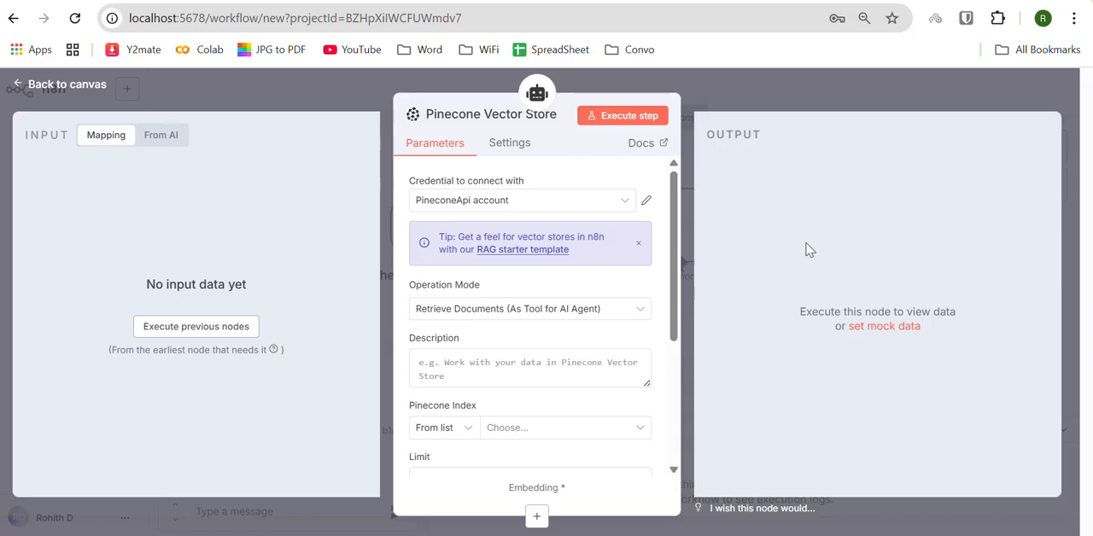
click(622, 212)
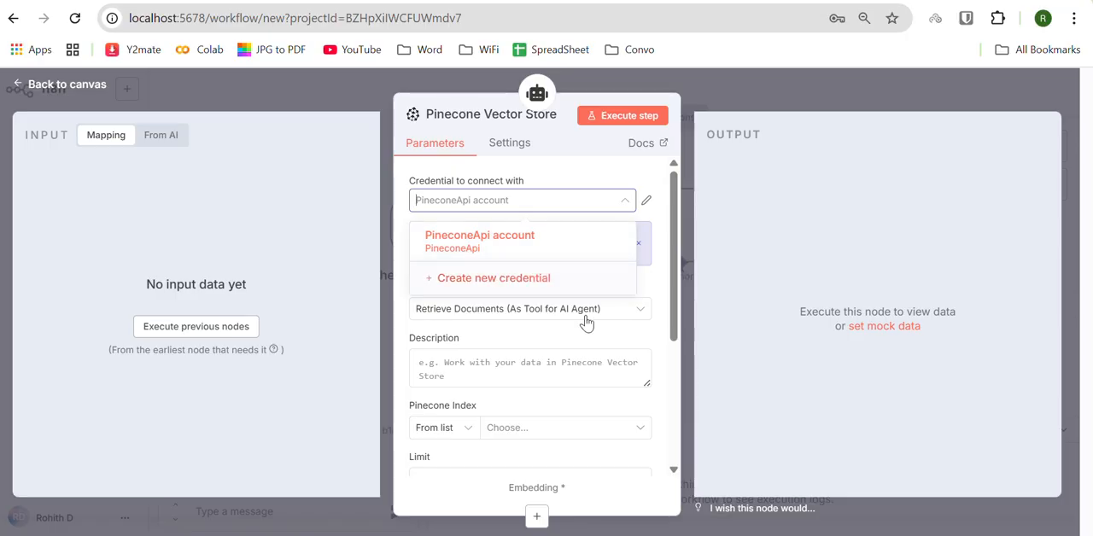
key(alt+Tab)
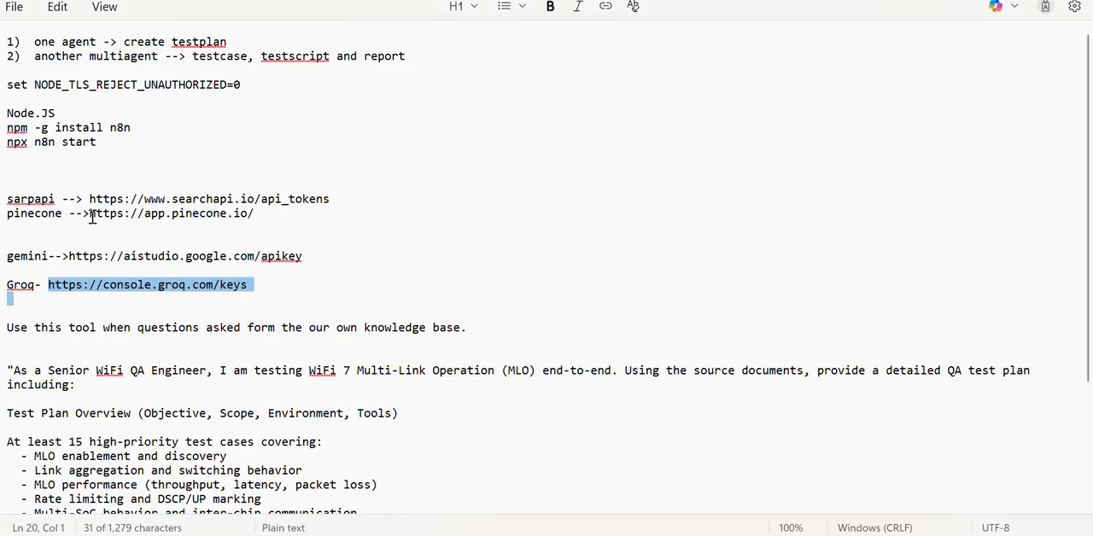
drag(90, 215, 268, 219)
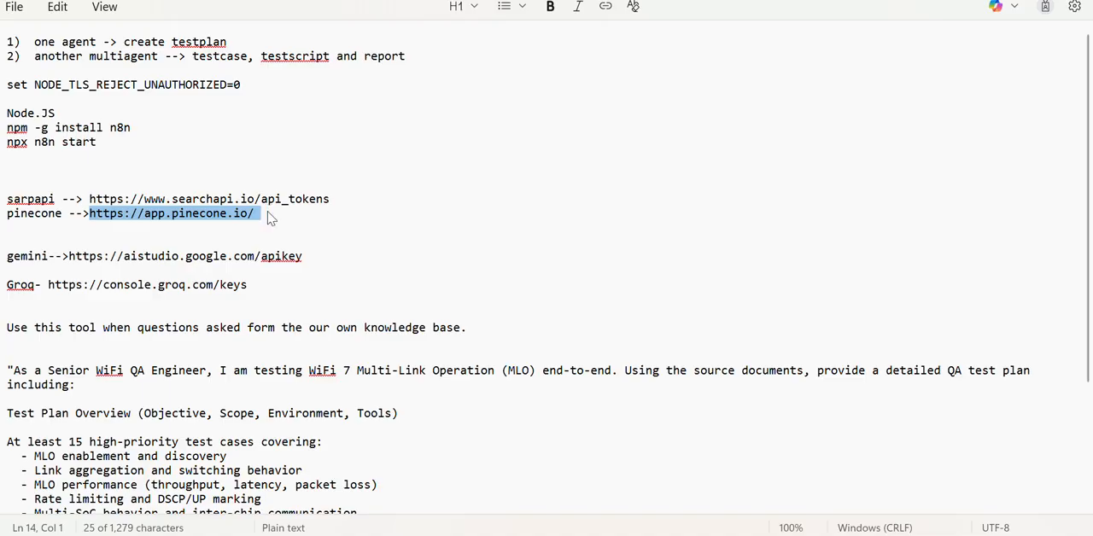
key(alt+Tab)
click(500, 195)
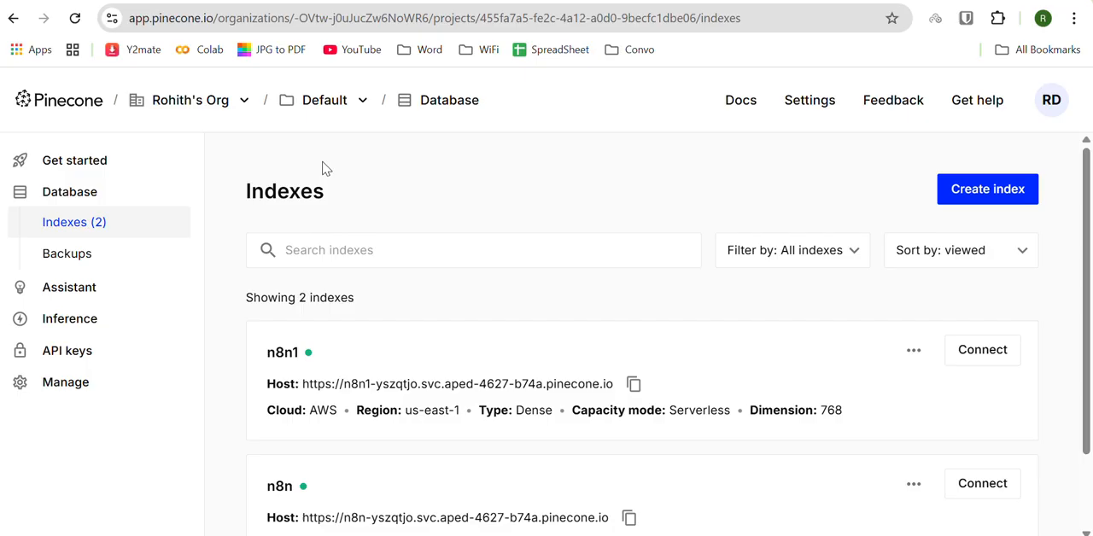
click(89, 352)
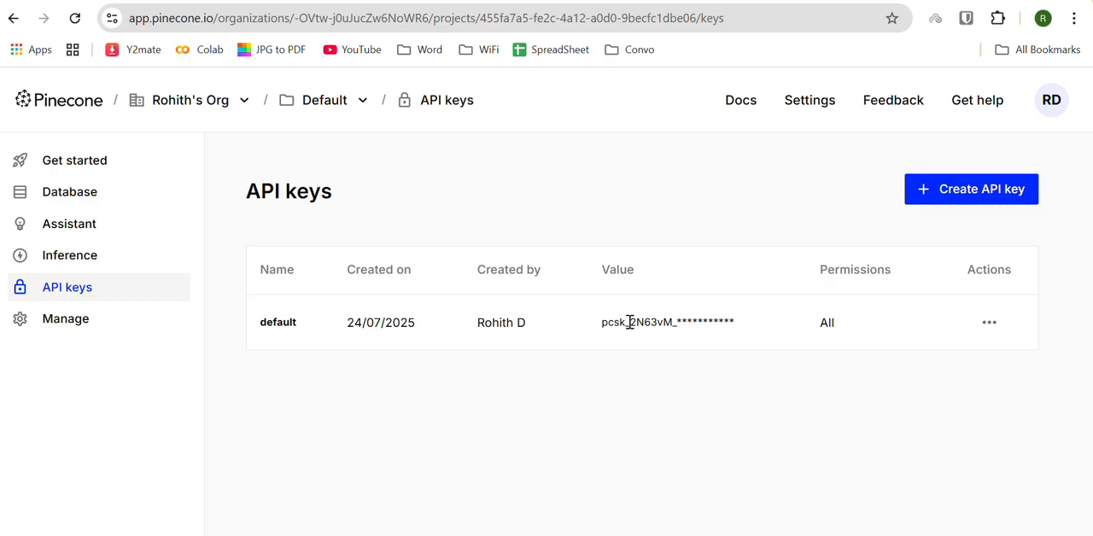
key(alt)
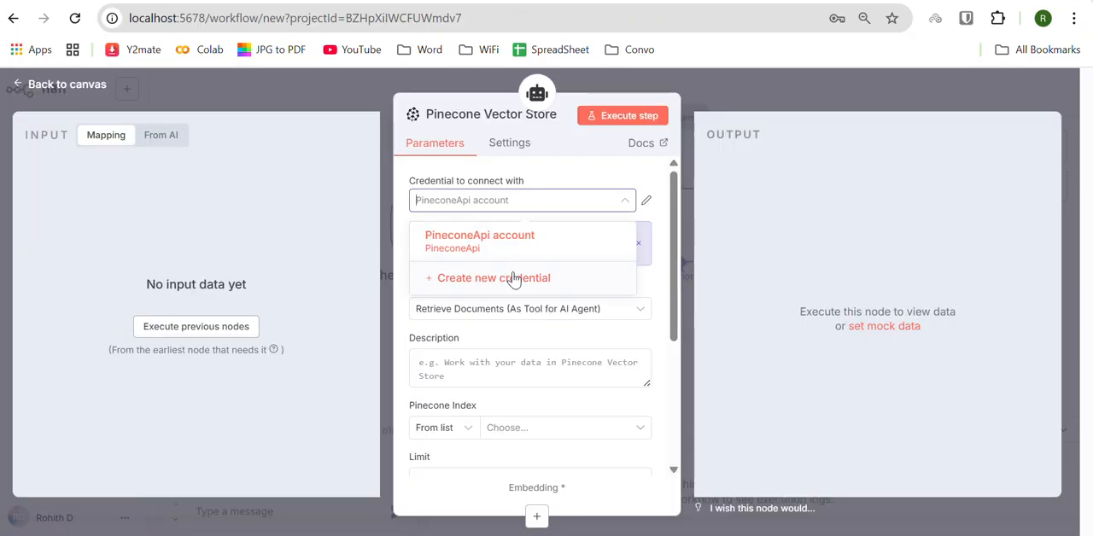
click(640, 179)
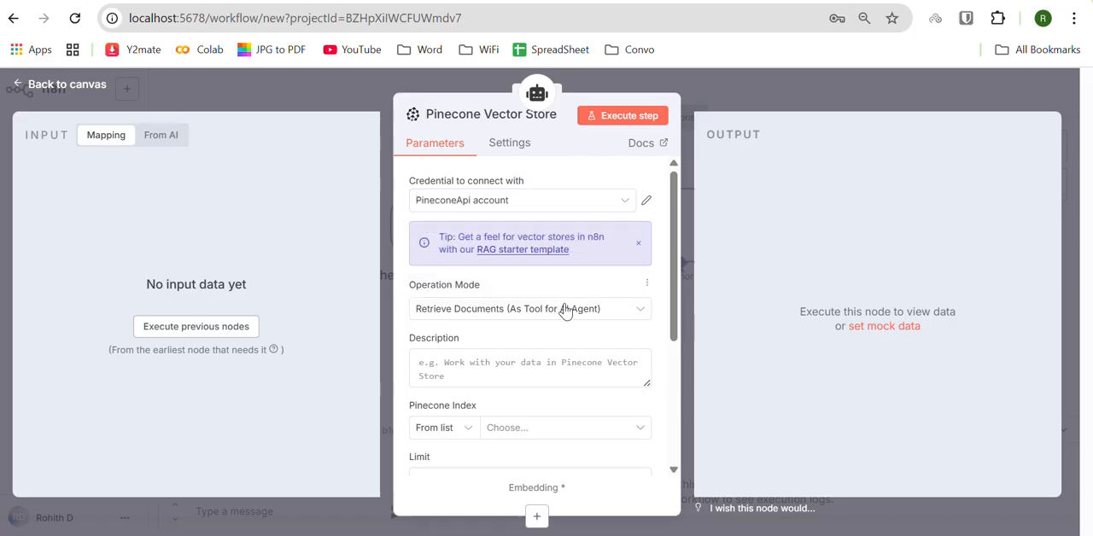
Step: Keep Retrieve Documents (As Tool for AI Agent) and copy "Use this tool when questions asked form the our own knowledge base." from Notepad into the Description
click(563, 310)
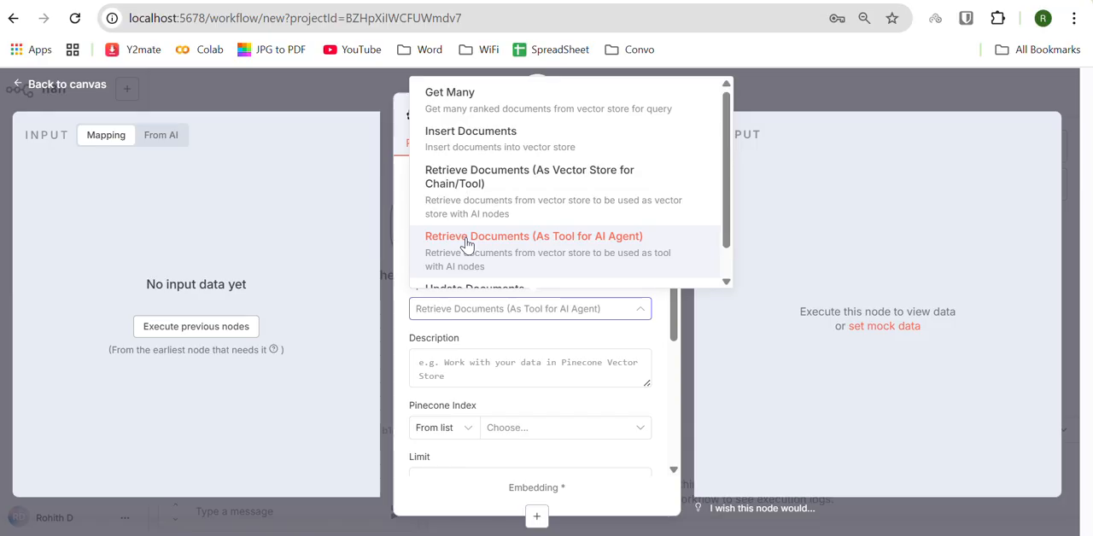
click(532, 335)
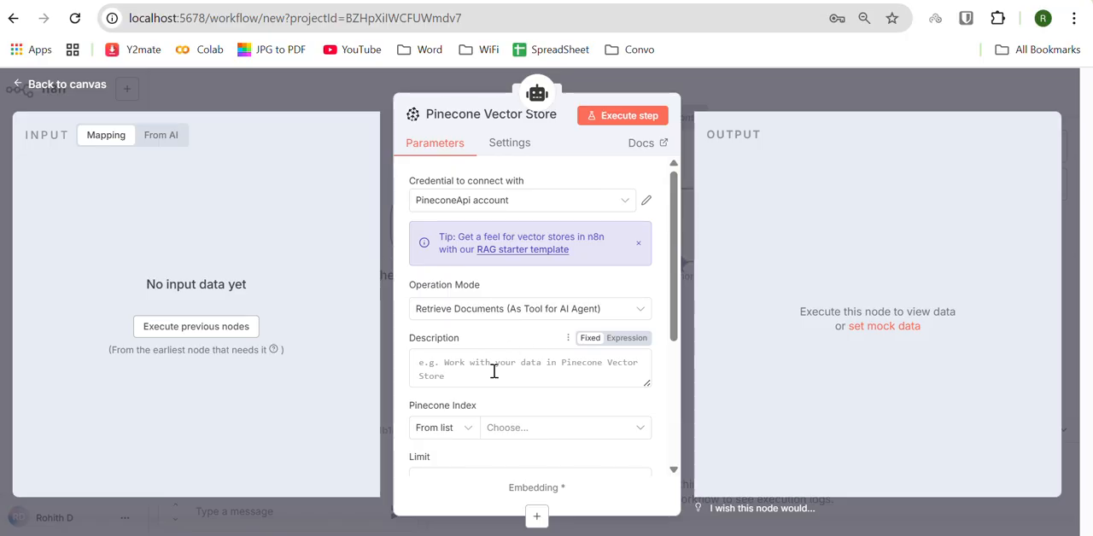
click(462, 368)
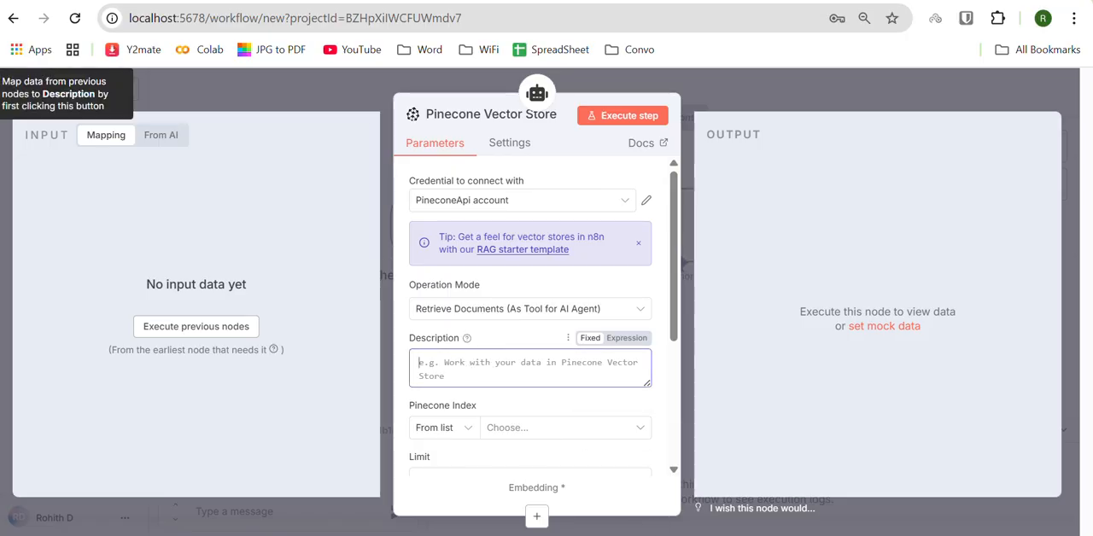
click(710, 535)
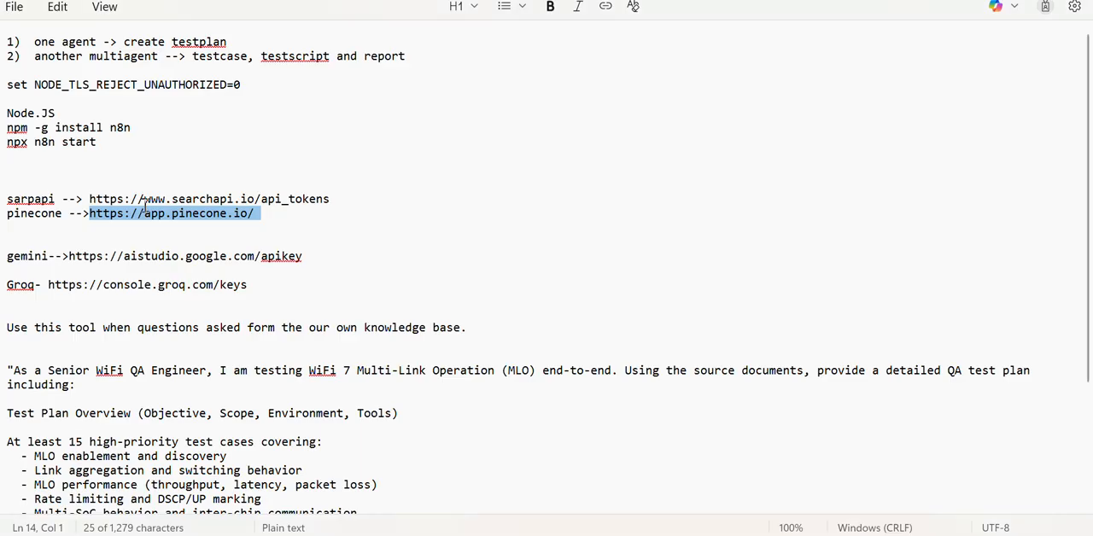
click(479, 327)
drag(480, 327, 12, 322)
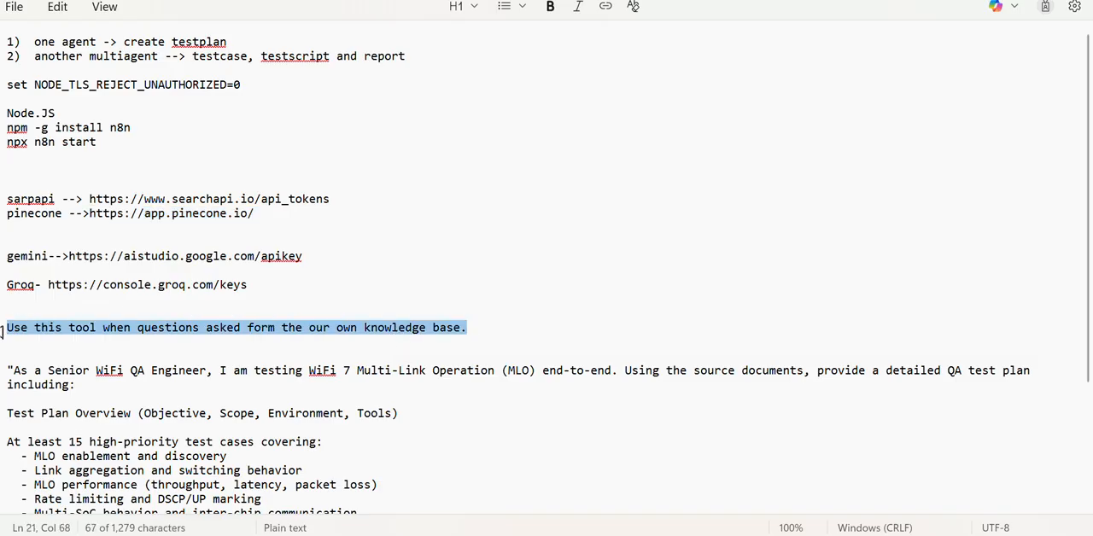
key(ctrl+c)
key(alt+Tab)
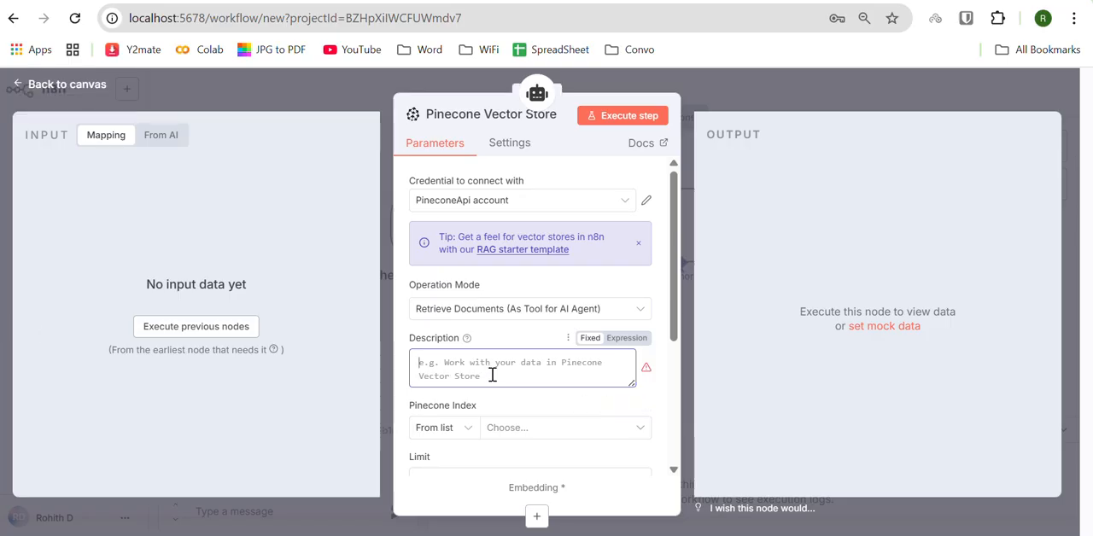
key(ctrl+v)
scroll(492, 376, down, 1)
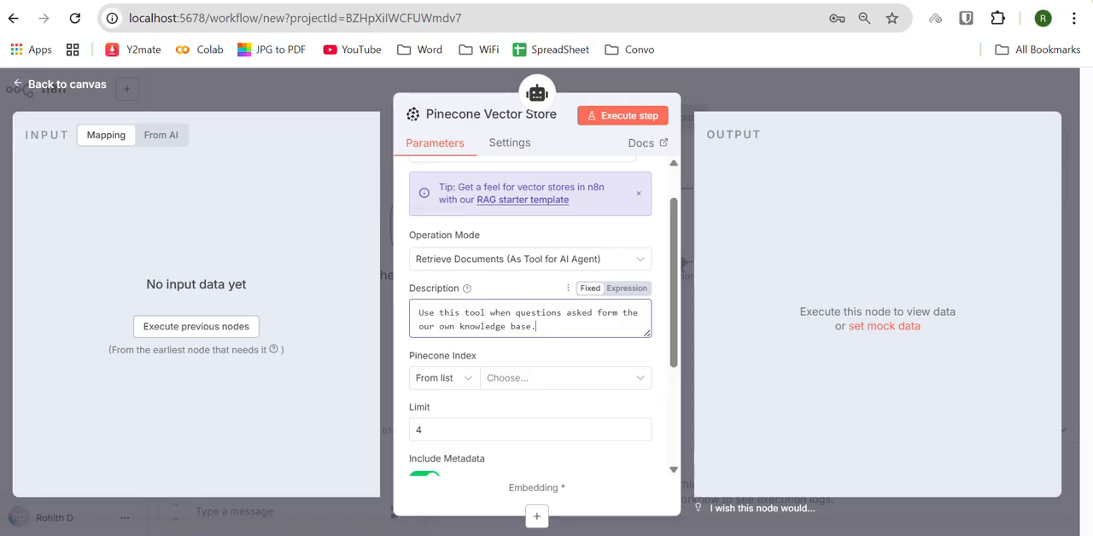
Step: Switch to the Pinecone console and view the database's Indexes page
key(ctrl+Tab)
click(74, 193)
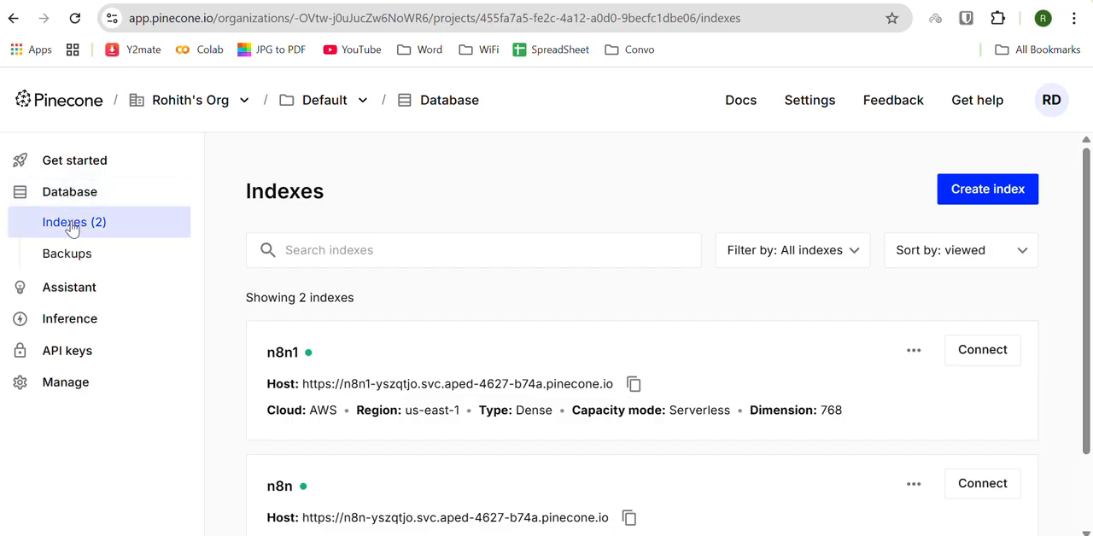
click(72, 225)
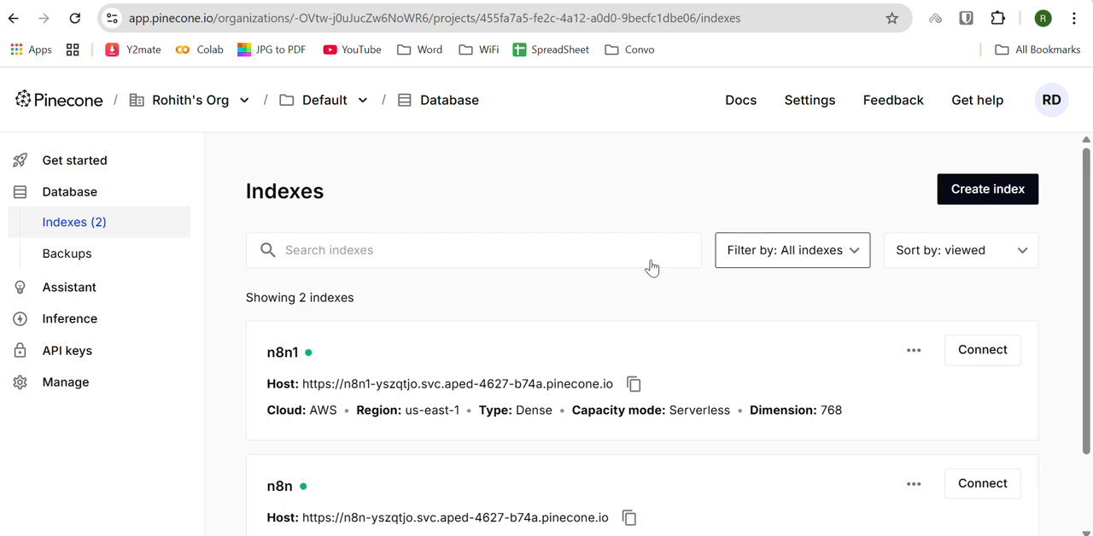
Step: Examine the n8n1 index in Pinecone, including its metric, dimensions, host, cloud, region, type and capacity mode
click(337, 351)
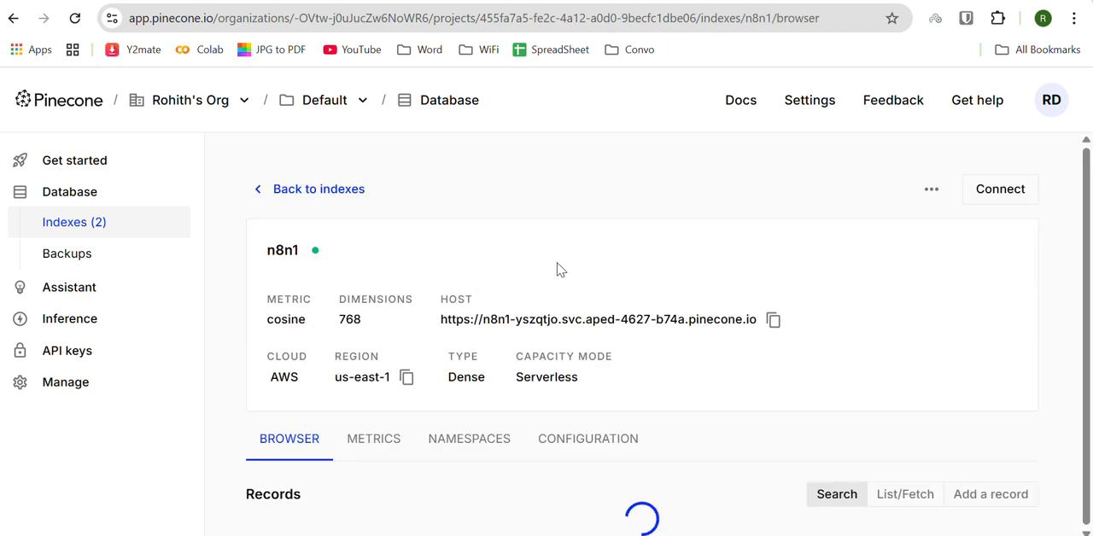
scroll(557, 269, down, 1)
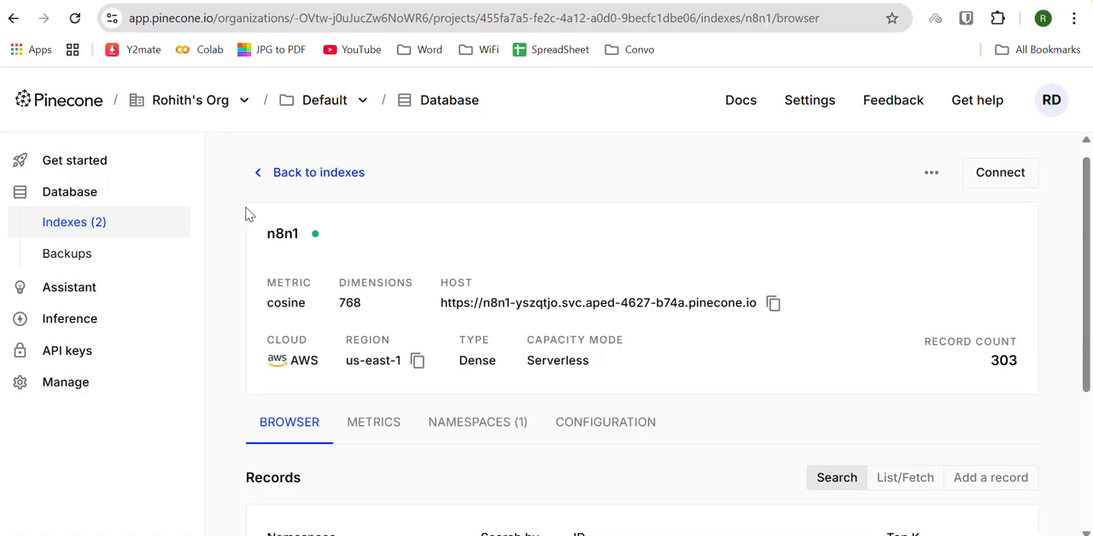
double_click(346, 302)
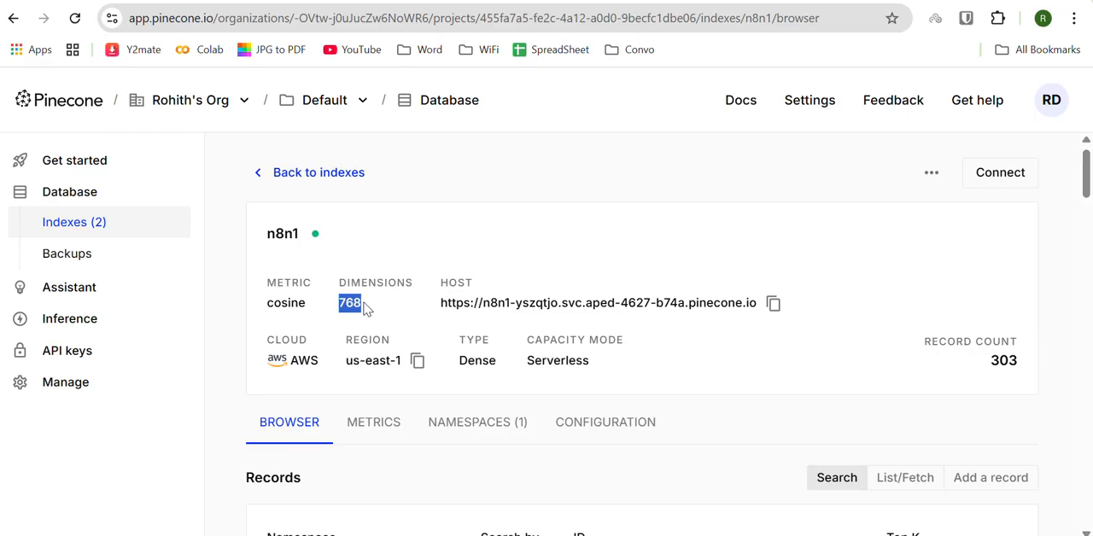
drag(266, 229, 623, 364)
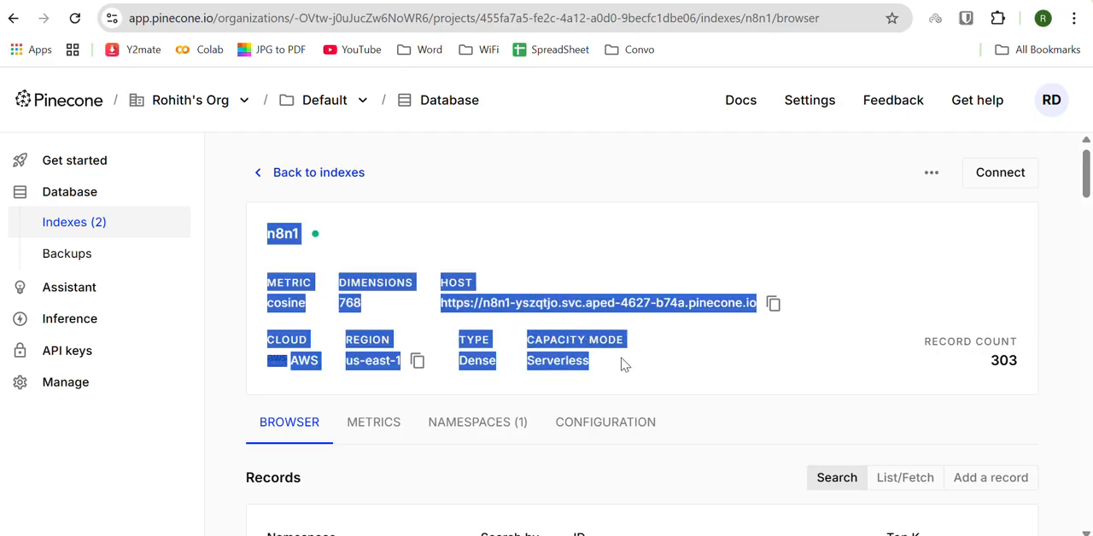
click(624, 365)
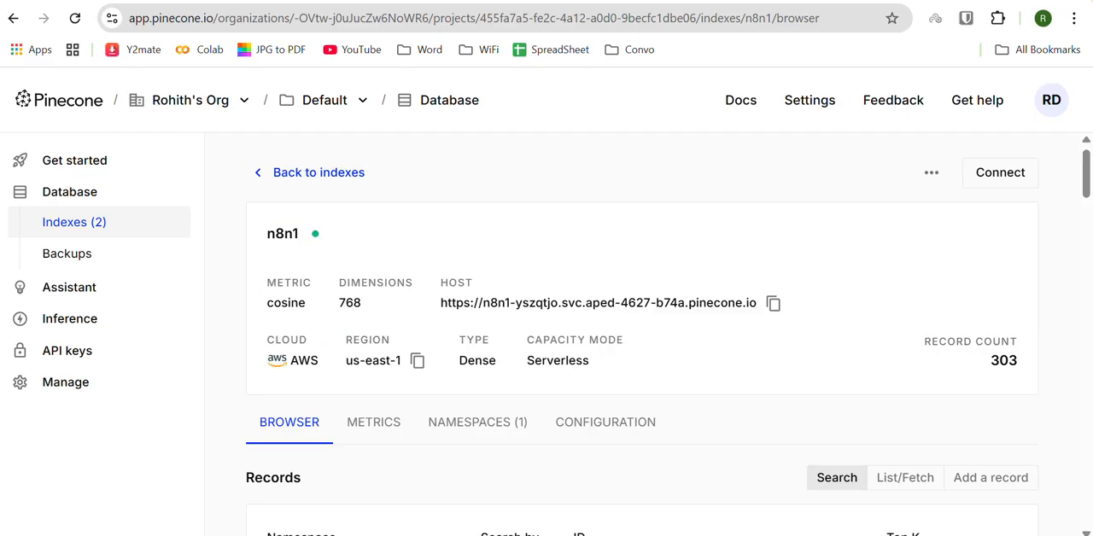
Step: Return to n8n, select n8n1 as the vector store's Pinecone Index, keep the limit of 4, and close the node settings
click(762, 1)
scroll(484, 363, down, 2)
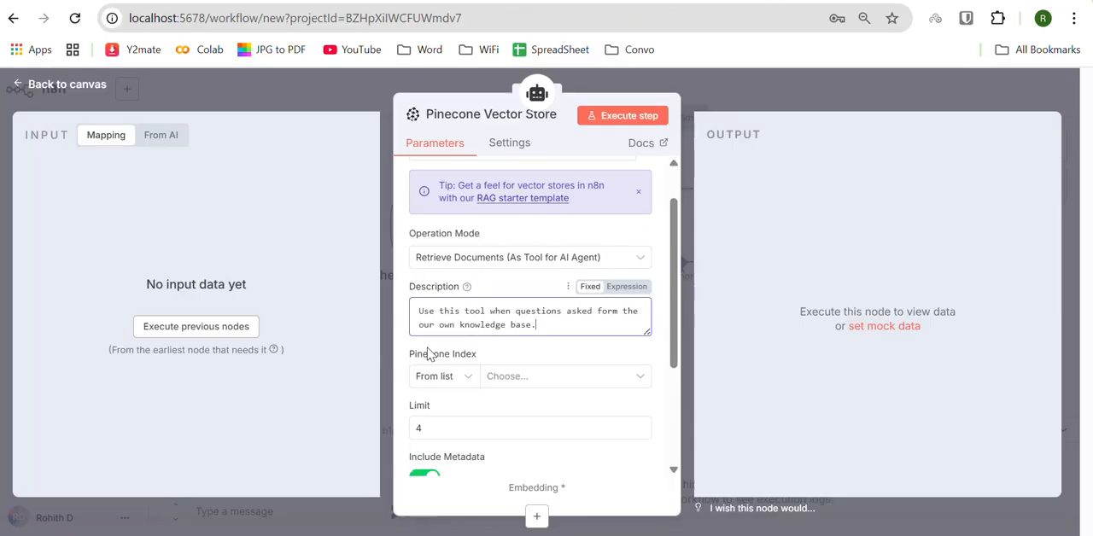
click(504, 357)
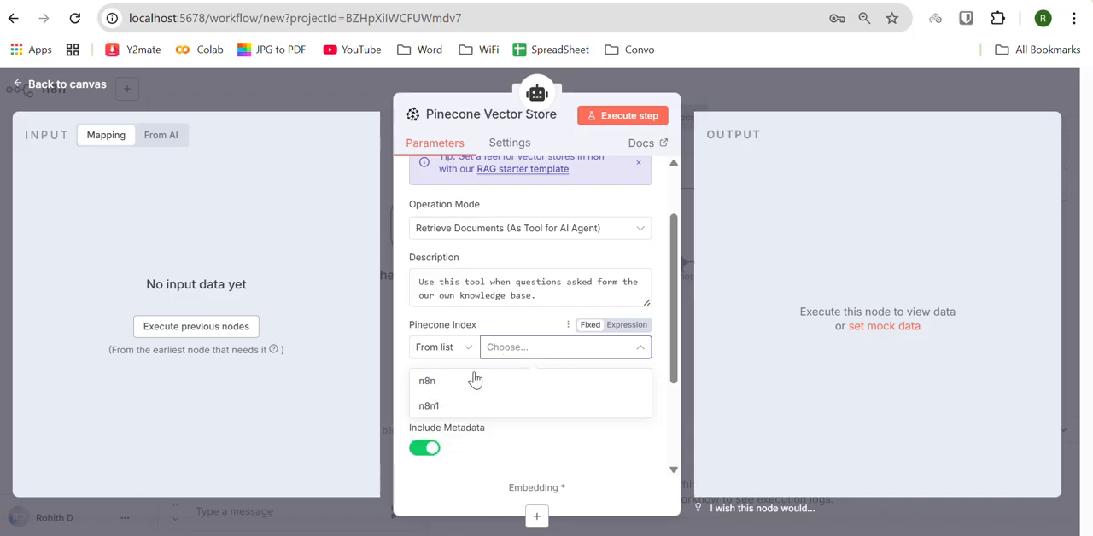
click(436, 407)
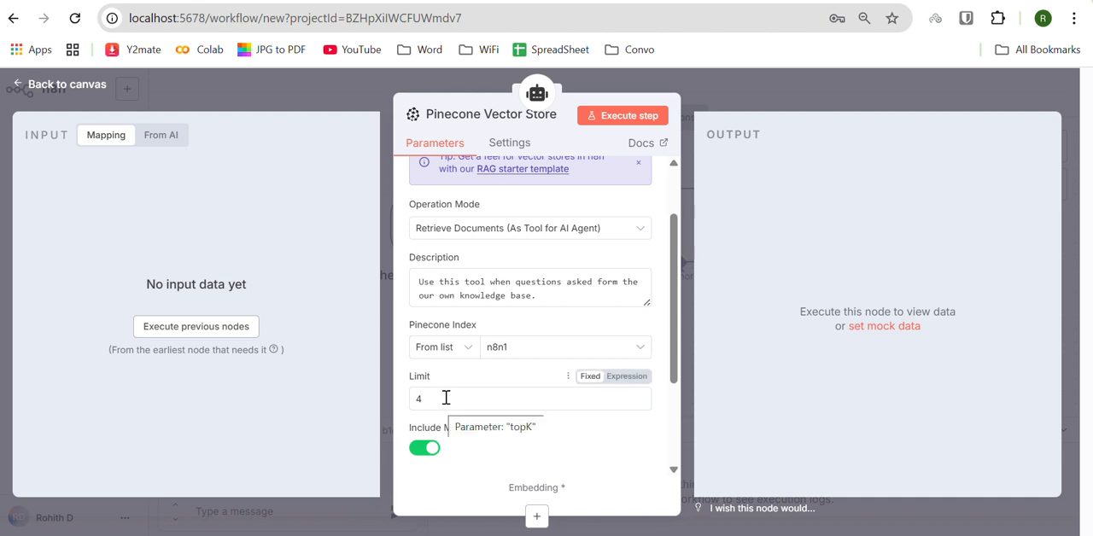
scroll(533, 296, up, 1)
scroll(534, 299, down, 3)
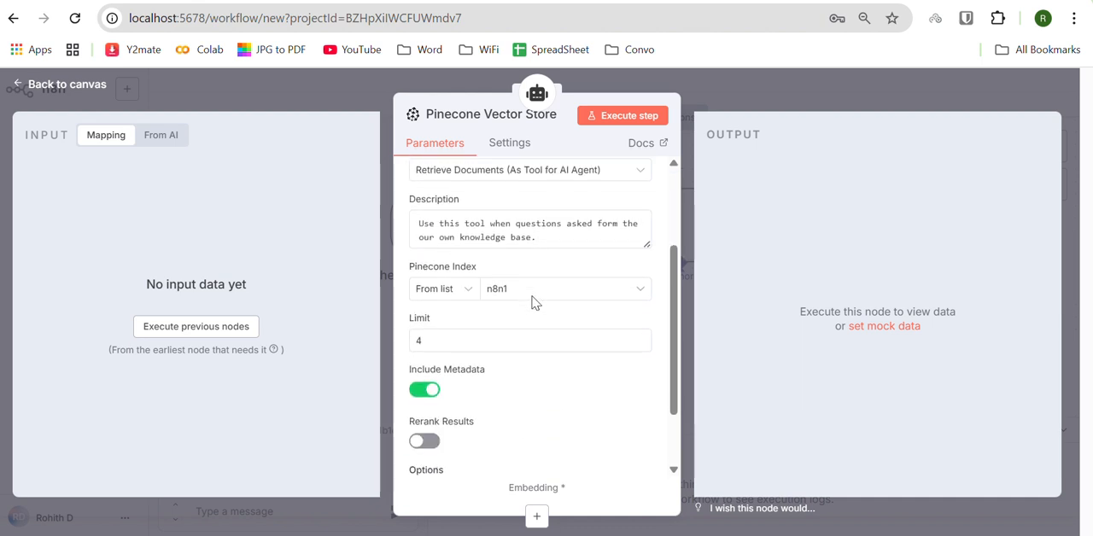
click(19, 87)
Step: Move the Pinecone Vector Store node lower beside the AI Agent and attach Embeddings Google Gemini to its Embedding connection
drag(946, 224, 934, 285)
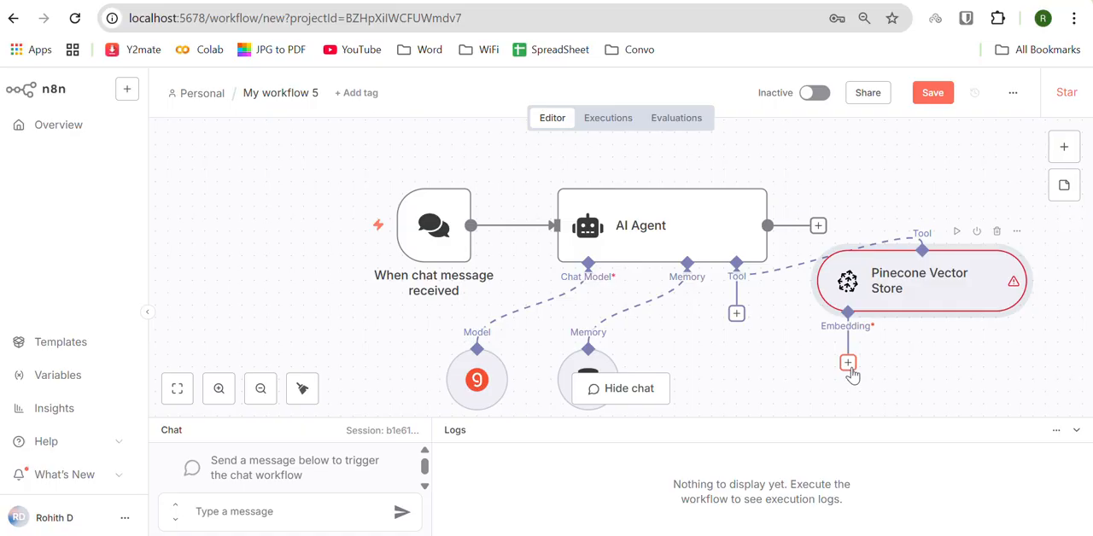
click(848, 363)
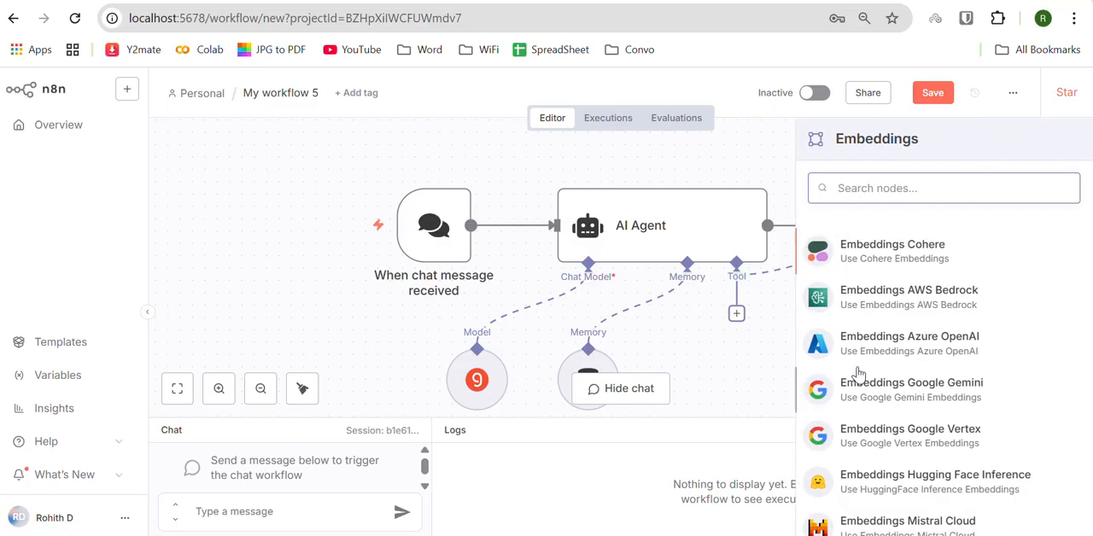
click(928, 393)
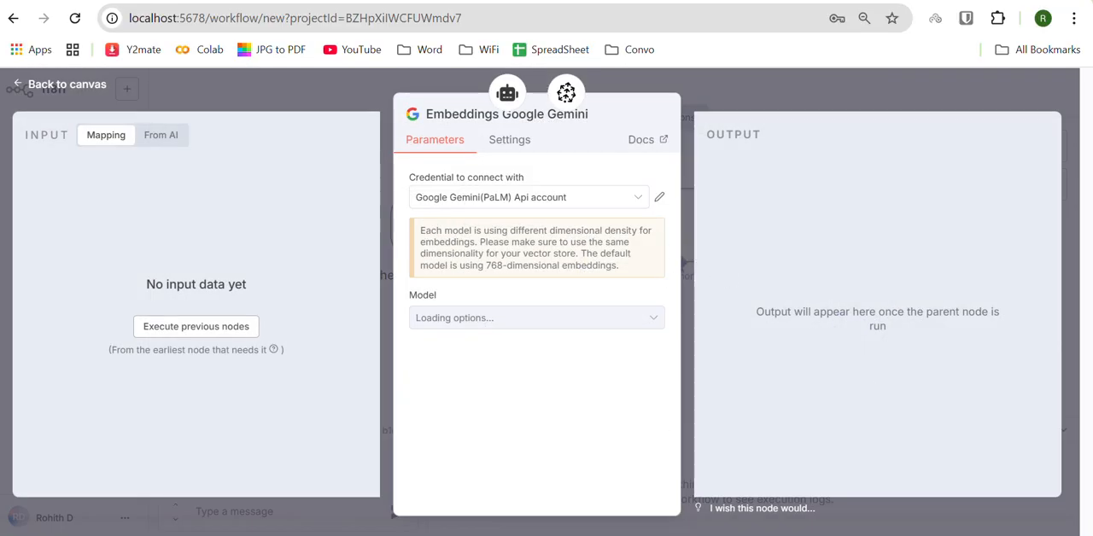
key(alt+Tab)
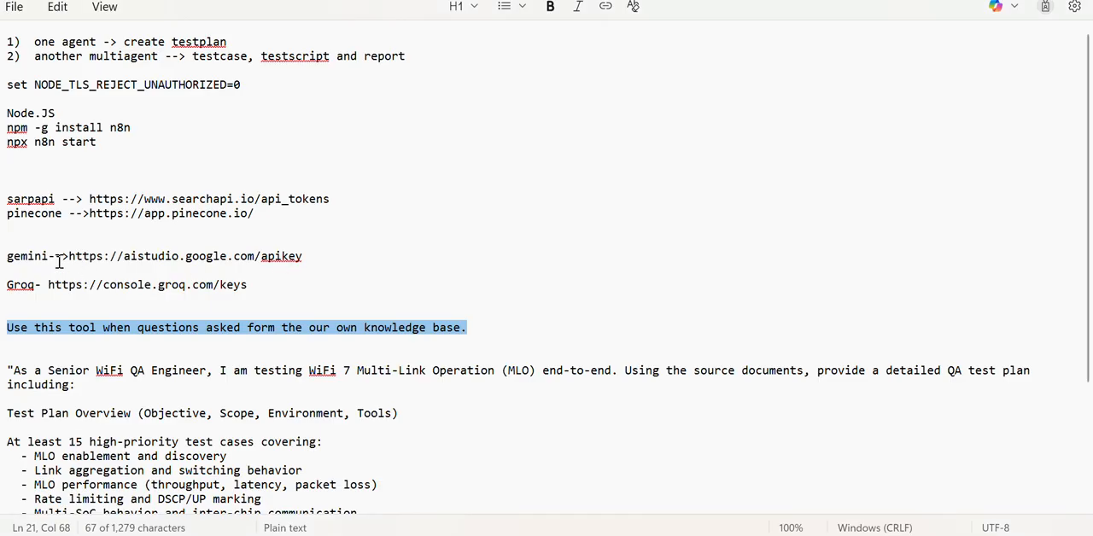
drag(69, 256, 276, 271)
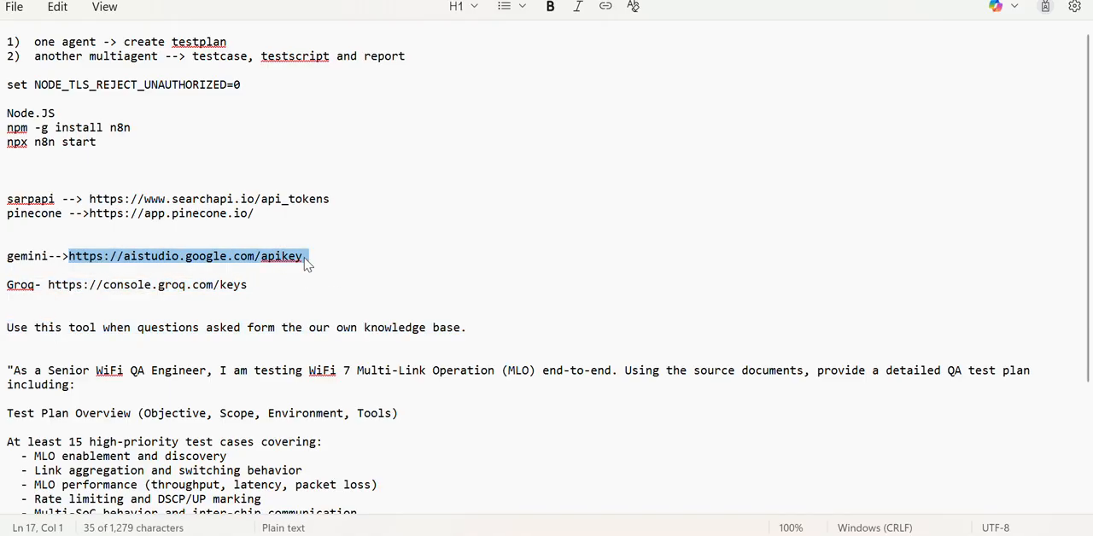
key(alt+Tab)
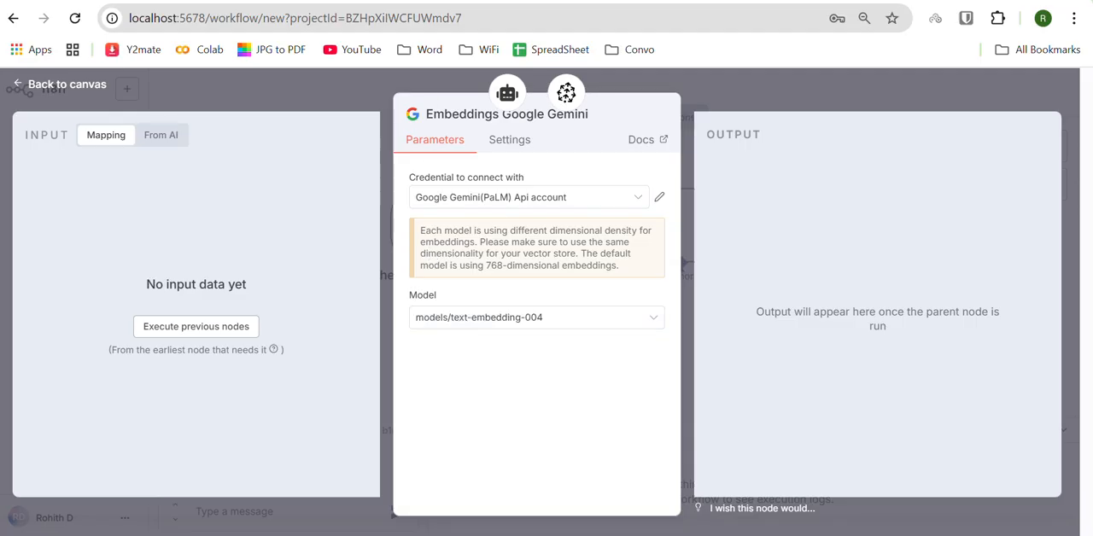
key(ctrl+Tab)
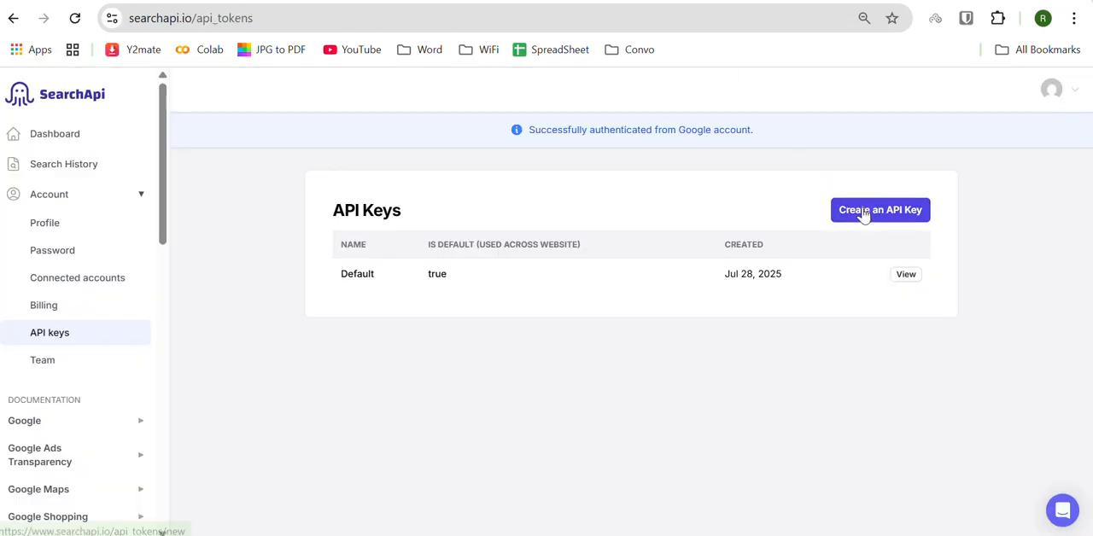
click(826, 1)
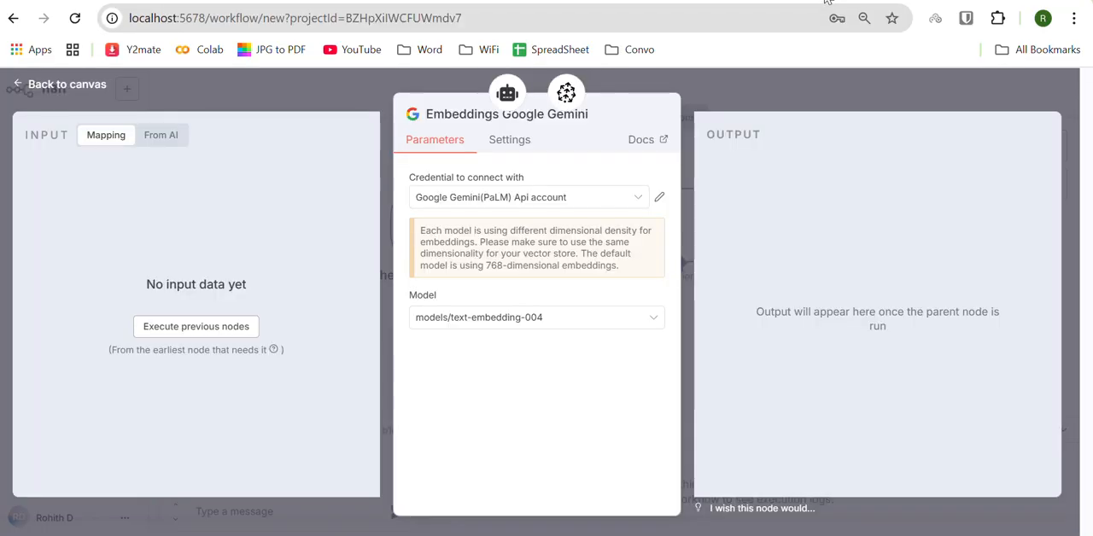
Step: Review the available Gemini embedding models, keep models/text-embedding-004, and go back to the canvas
click(533, 323)
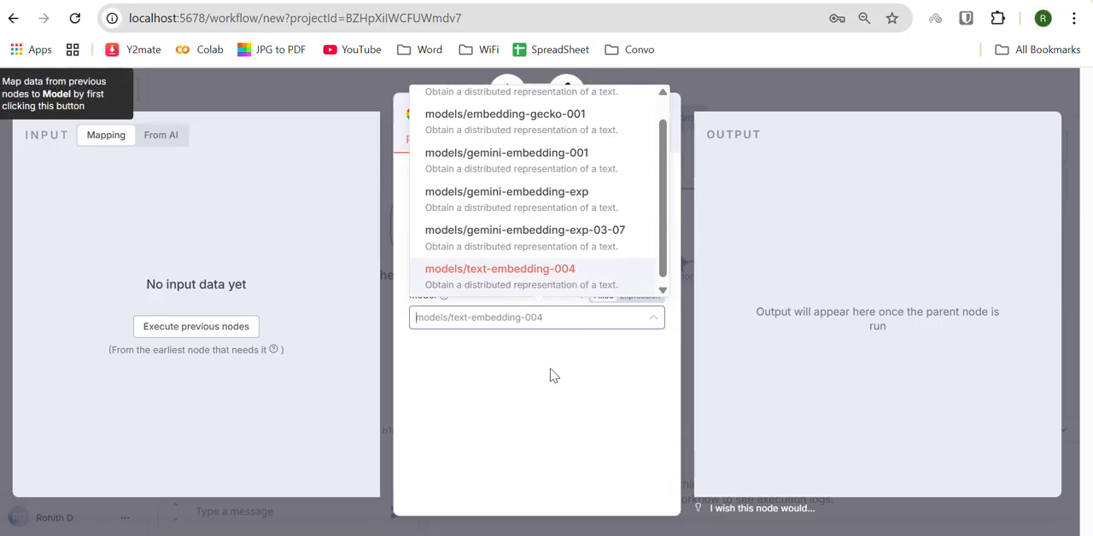
click(503, 384)
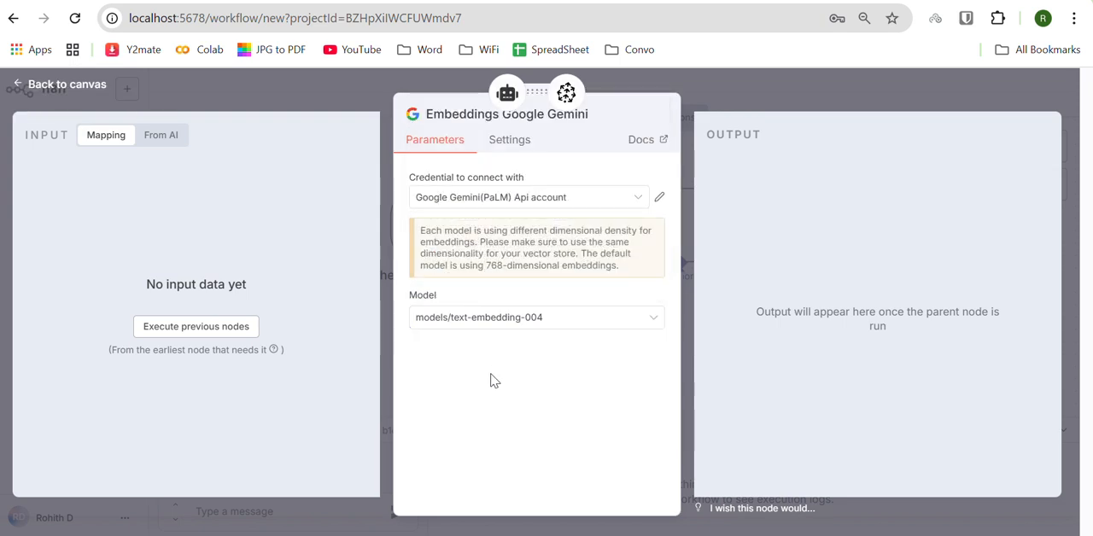
click(19, 87)
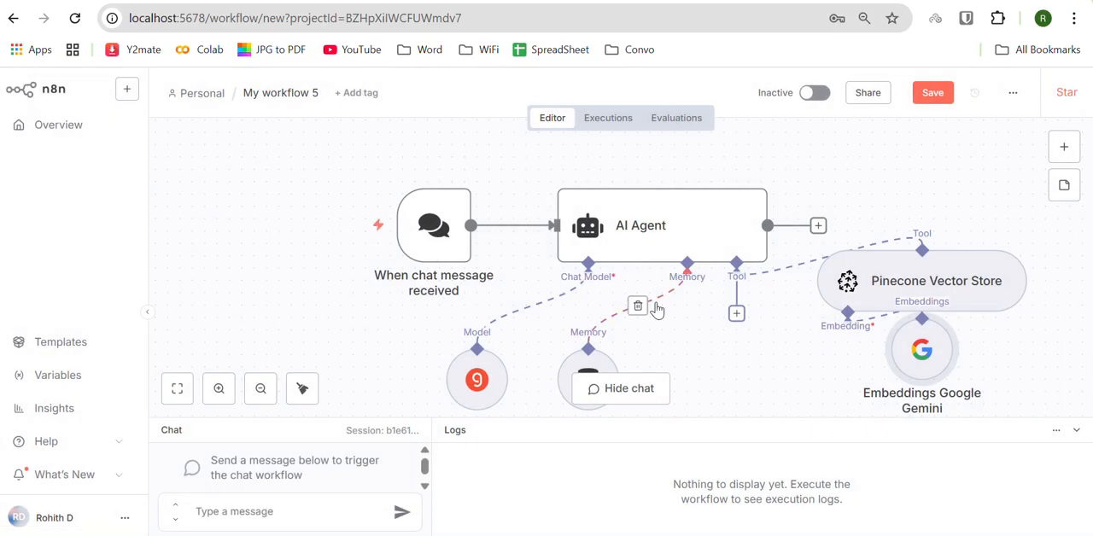
Step: Fit the workflow in view, lower the Pinecone Vector Store node slightly, and place Embeddings Google Gemini beneath its Embedding connection
click(177, 390)
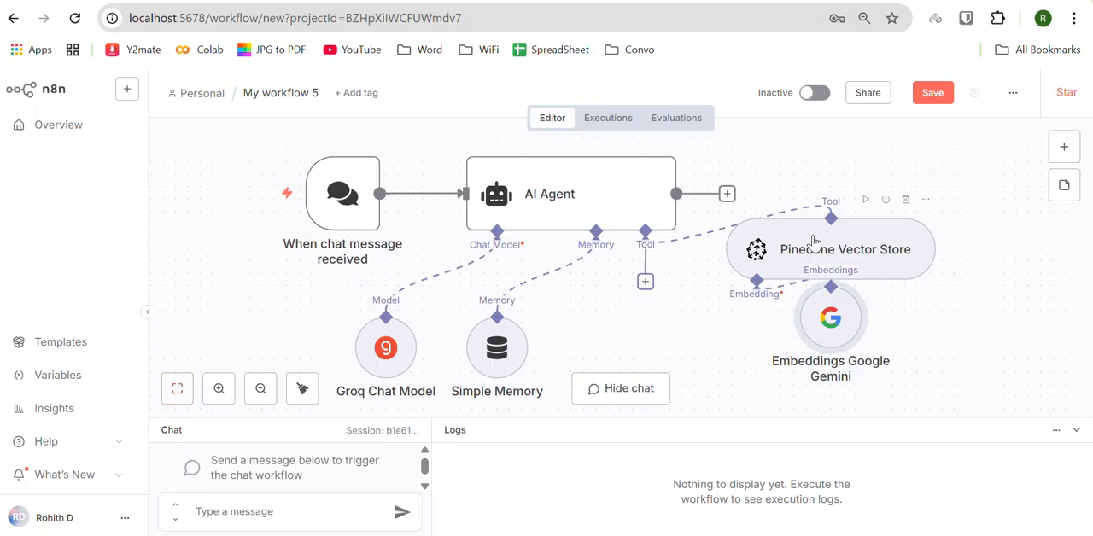
drag(813, 238, 815, 247)
drag(830, 325, 743, 359)
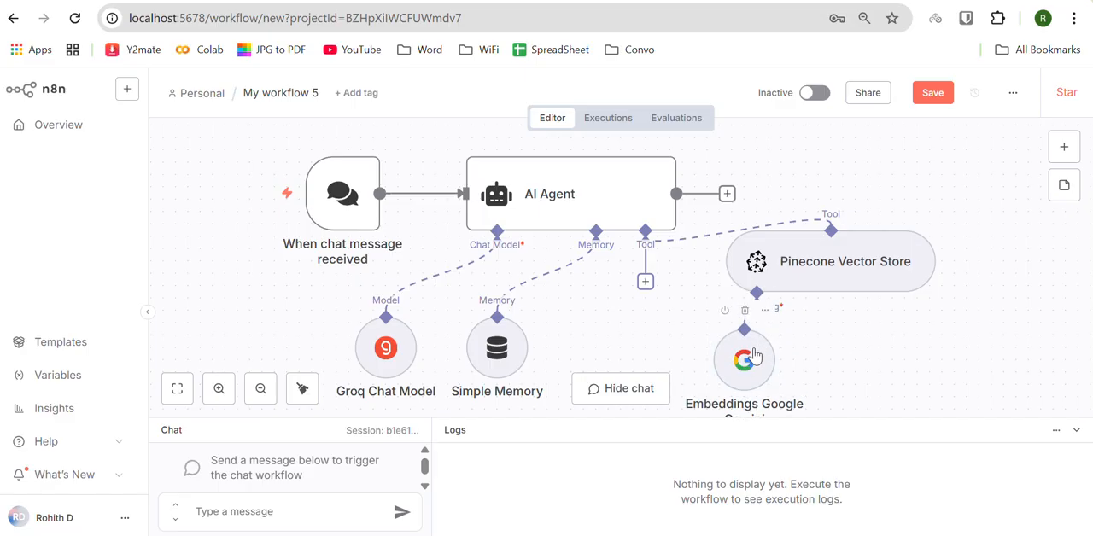
drag(753, 354, 753, 366)
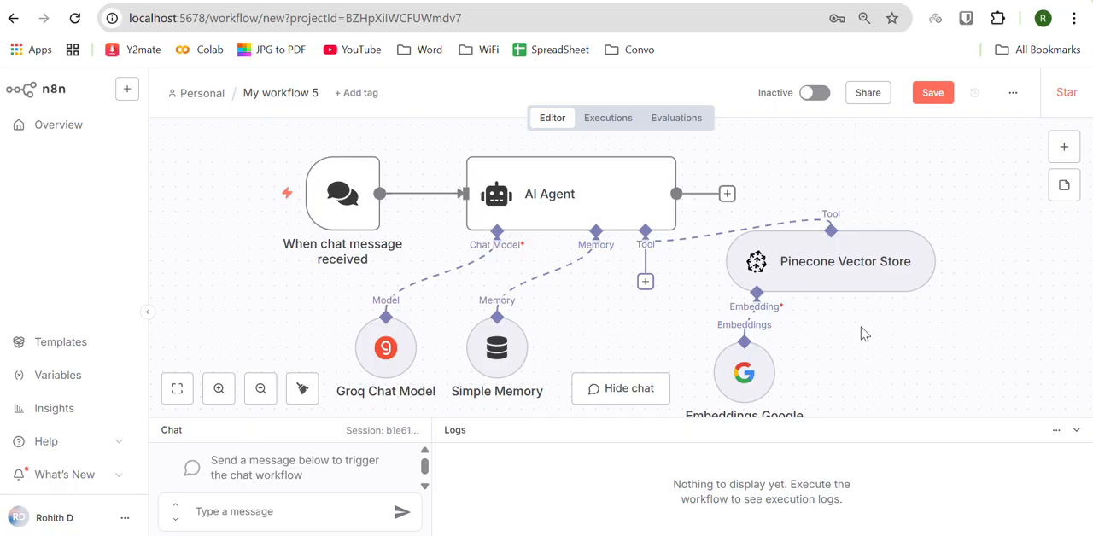
Step: Review the Pinecone Vector Store settings, then leave for the Personal workflows page, saving the workflow's changes
double_click(828, 262)
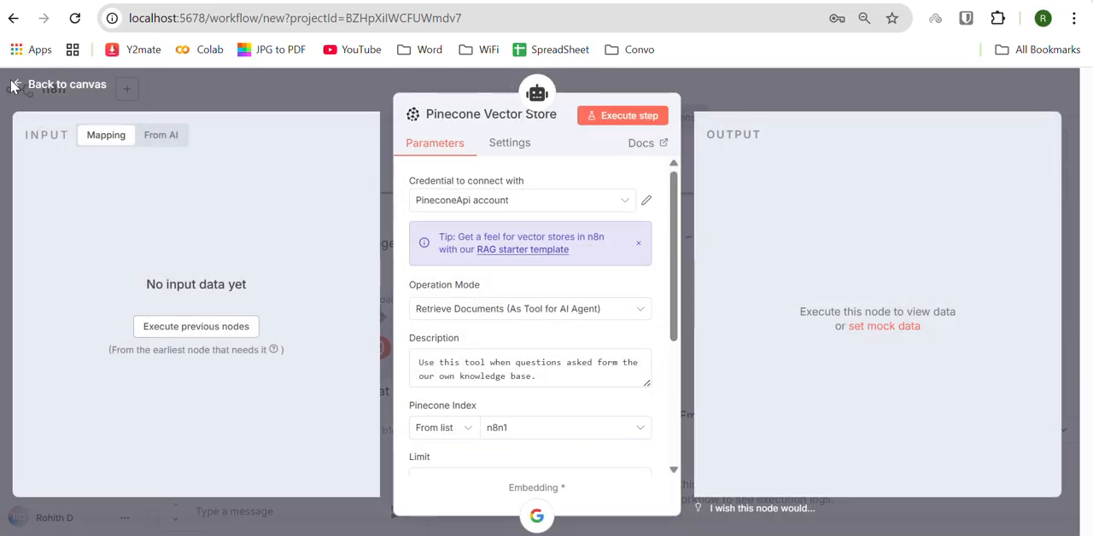
click(36, 89)
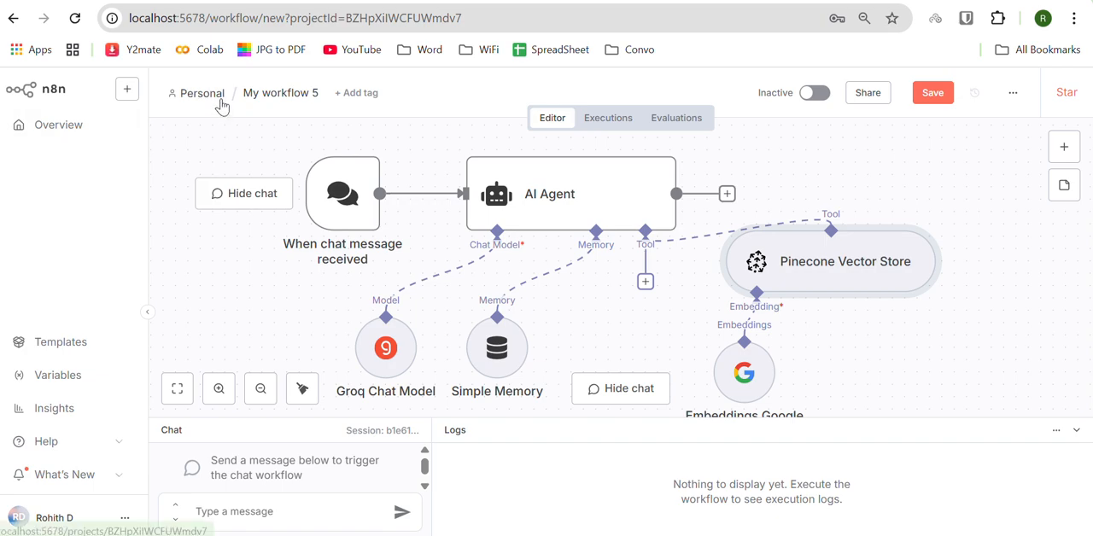
click(220, 103)
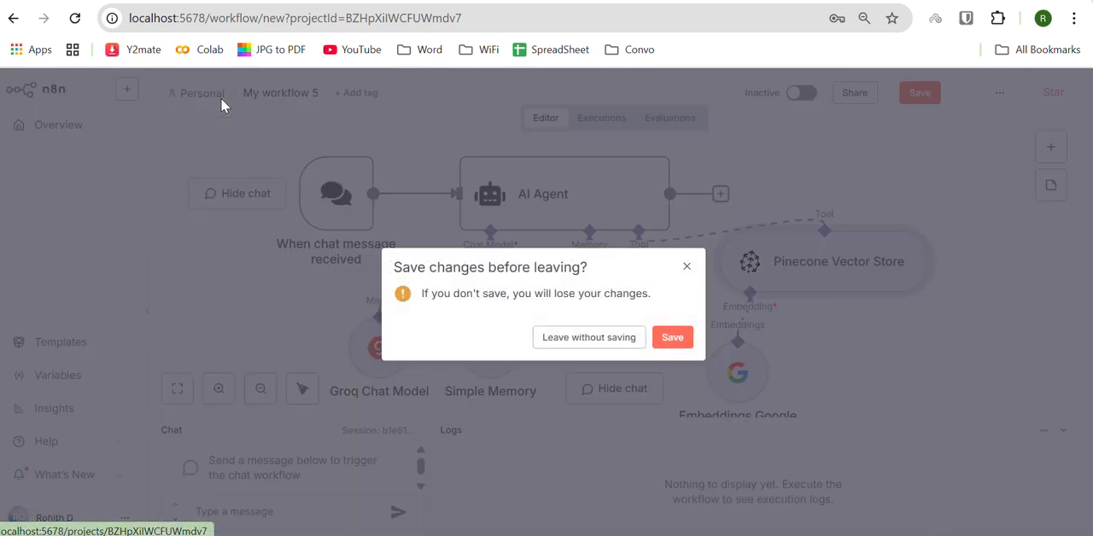
click(674, 338)
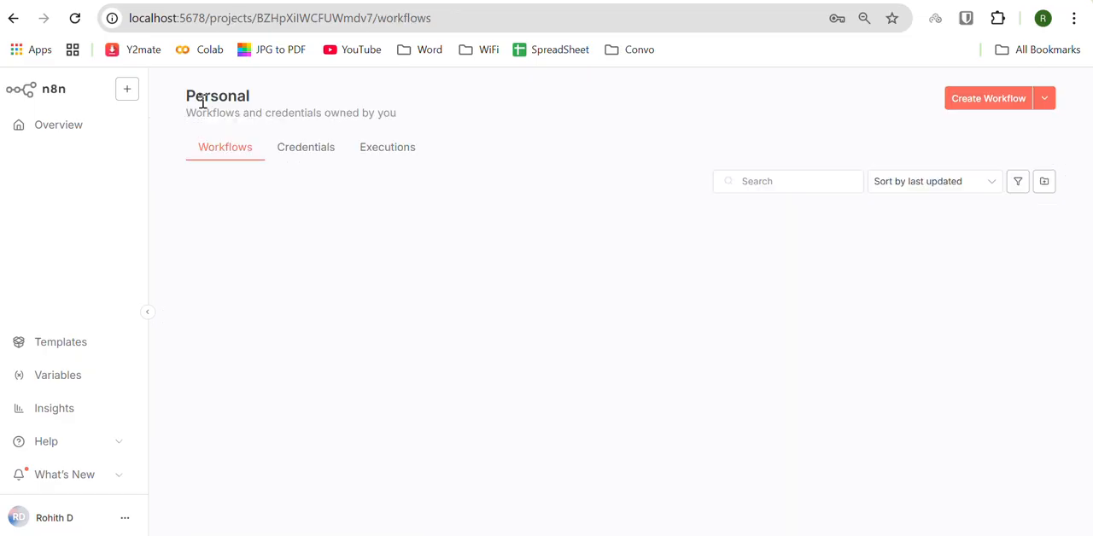
Step: Create a new workflow and add an On form submission trigger as its first step
click(976, 105)
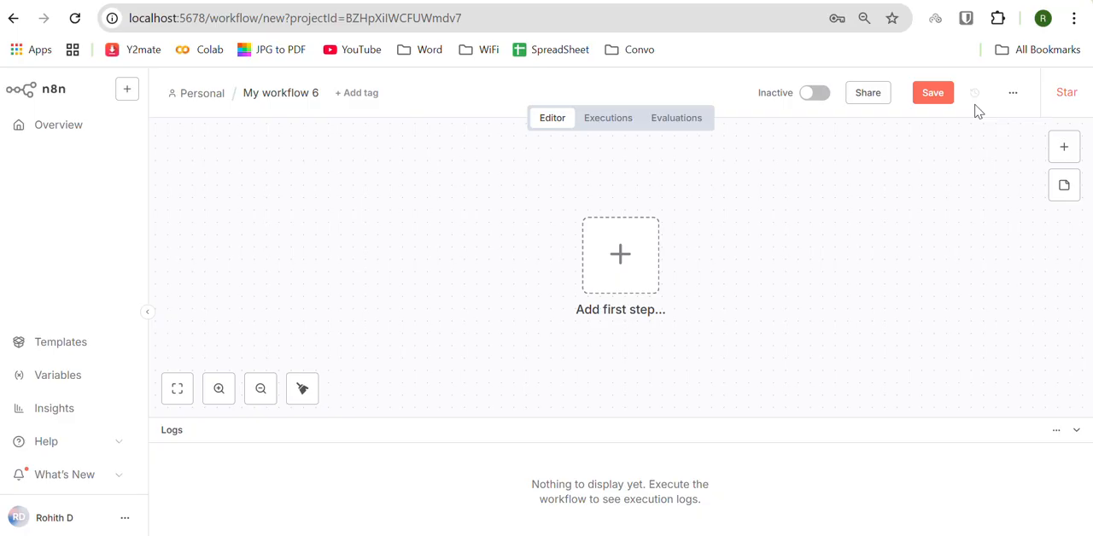
click(604, 257)
scroll(897, 384, down, 1)
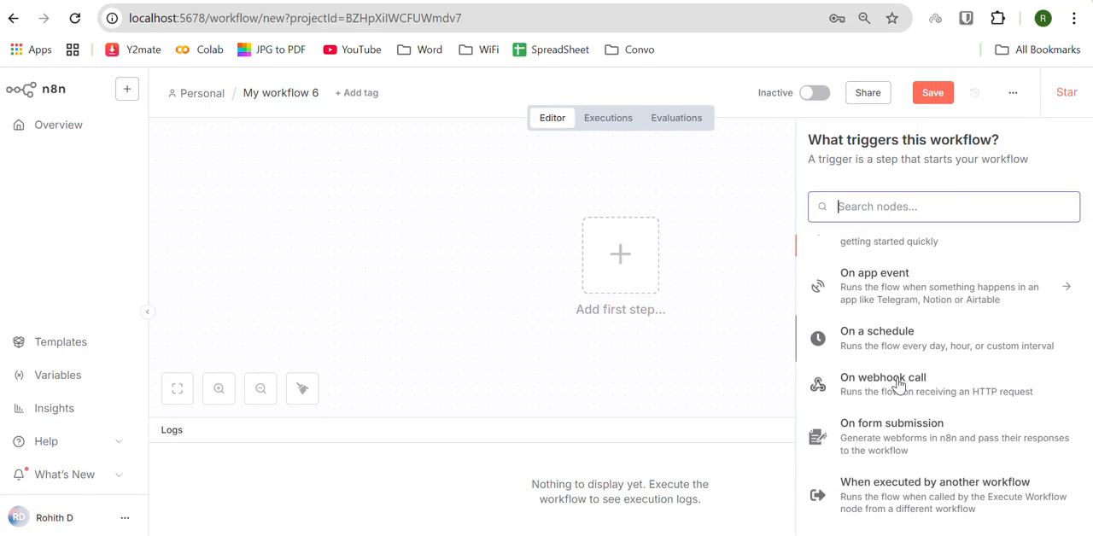
click(879, 416)
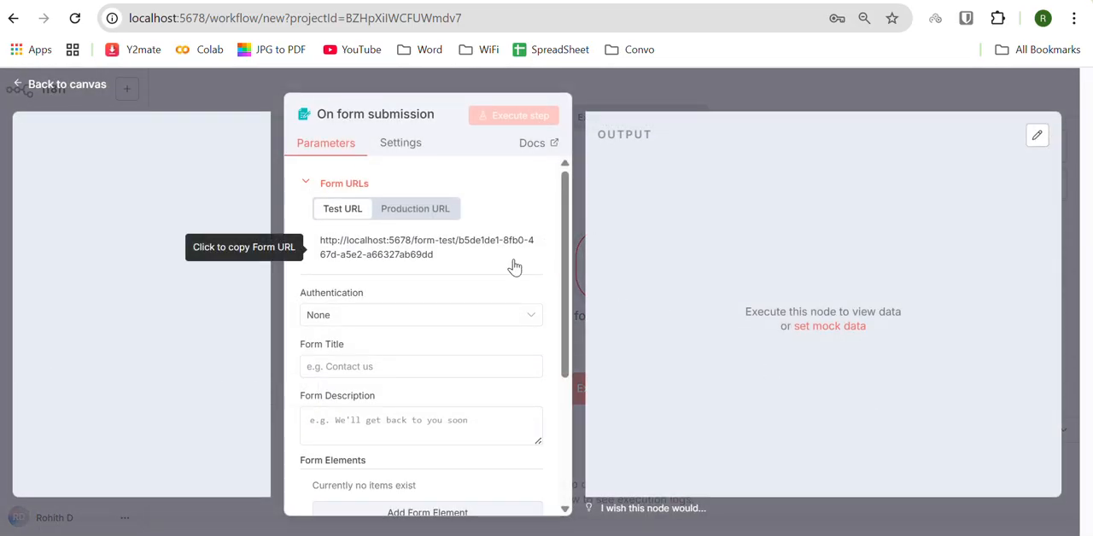
Step: Set the form trigger's Form Title to "doc upload"
scroll(393, 290, down, 1)
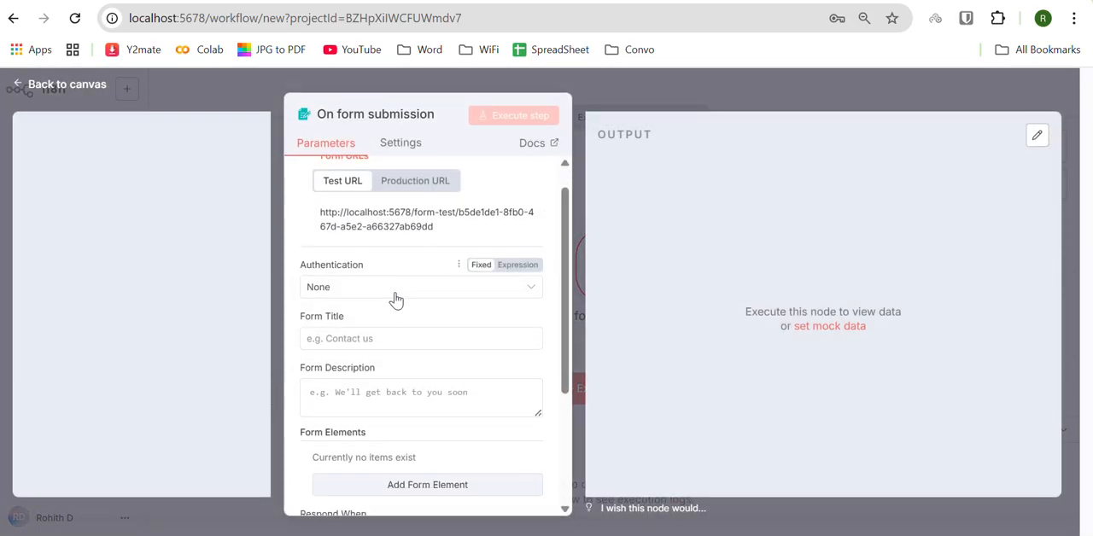
click(363, 334)
text(doc u)
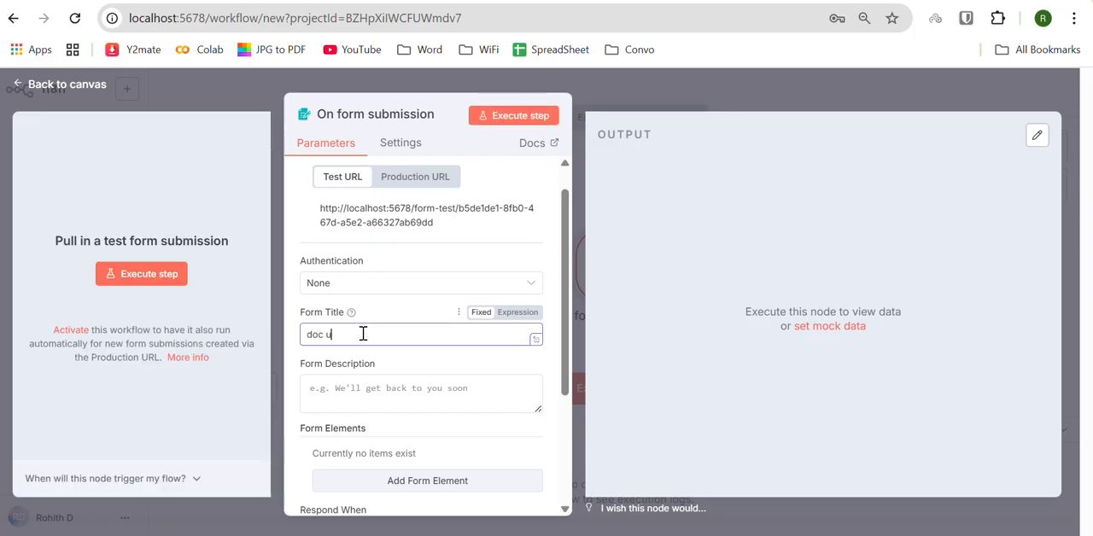
text(pload)
Step: Add a form element to the form submission trigger and set its Field Name to "File"
scroll(363, 334, down, 5)
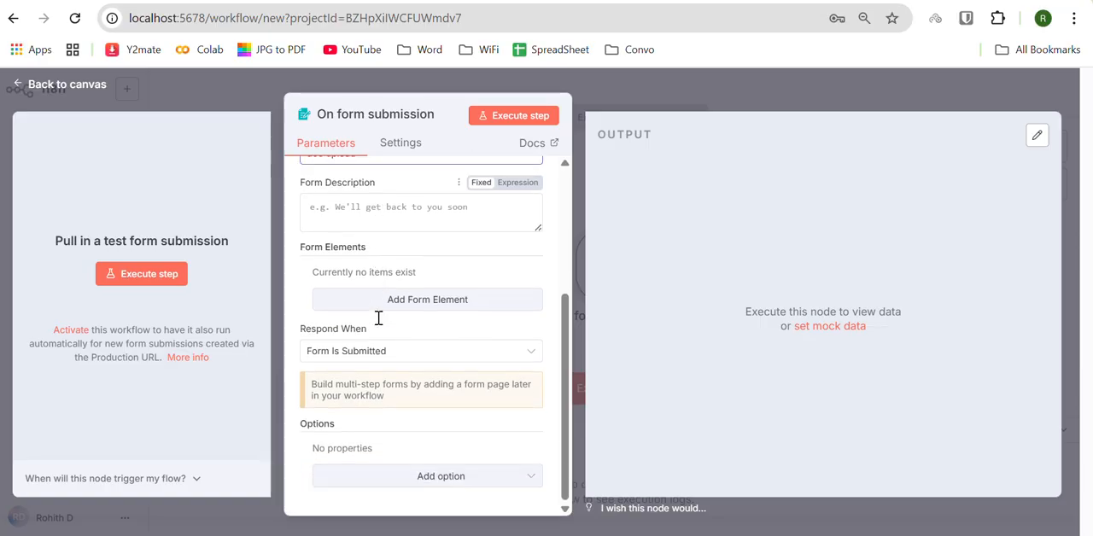
scroll(378, 349, up, 3)
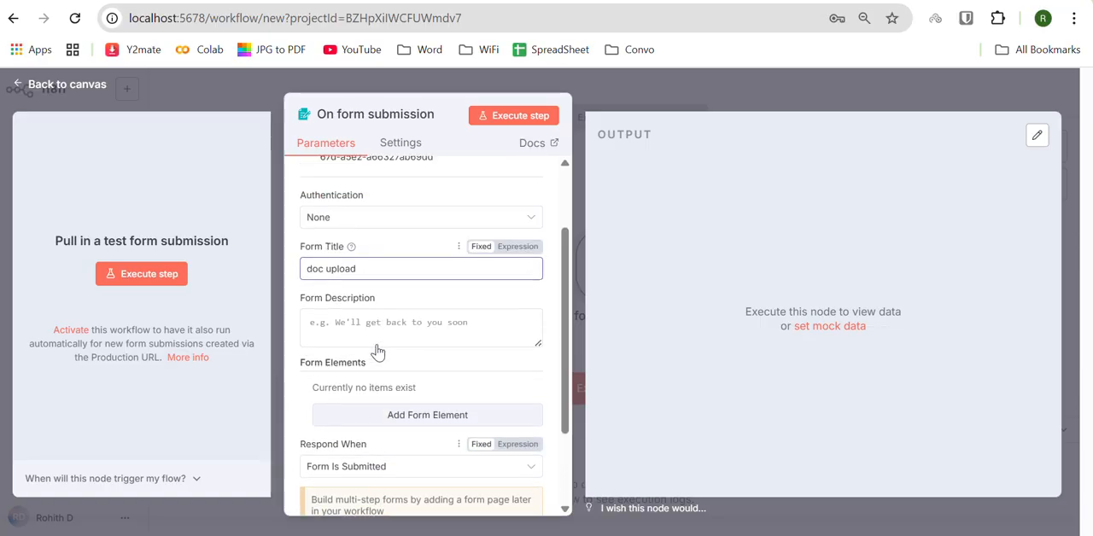
scroll(379, 350, up, 3)
scroll(378, 348, down, 2)
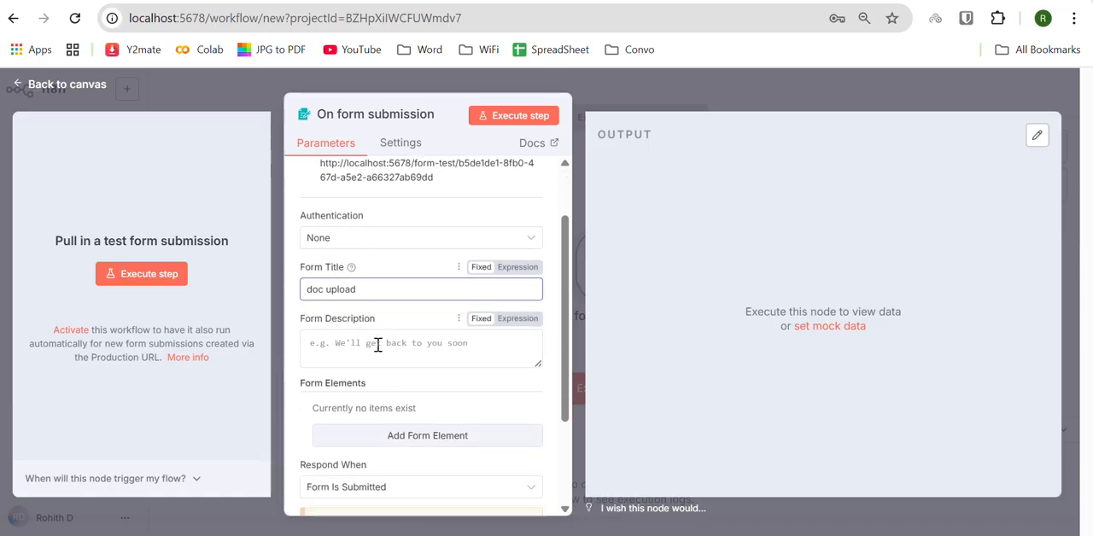
scroll(378, 344, down, 2)
click(419, 348)
scroll(360, 263, down, 2)
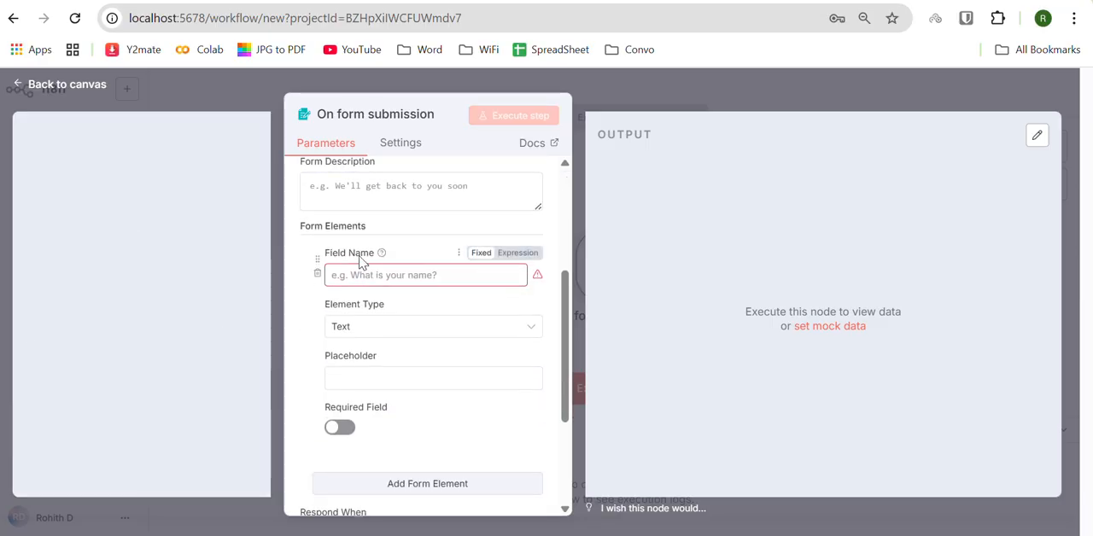
click(366, 275)
text(File)
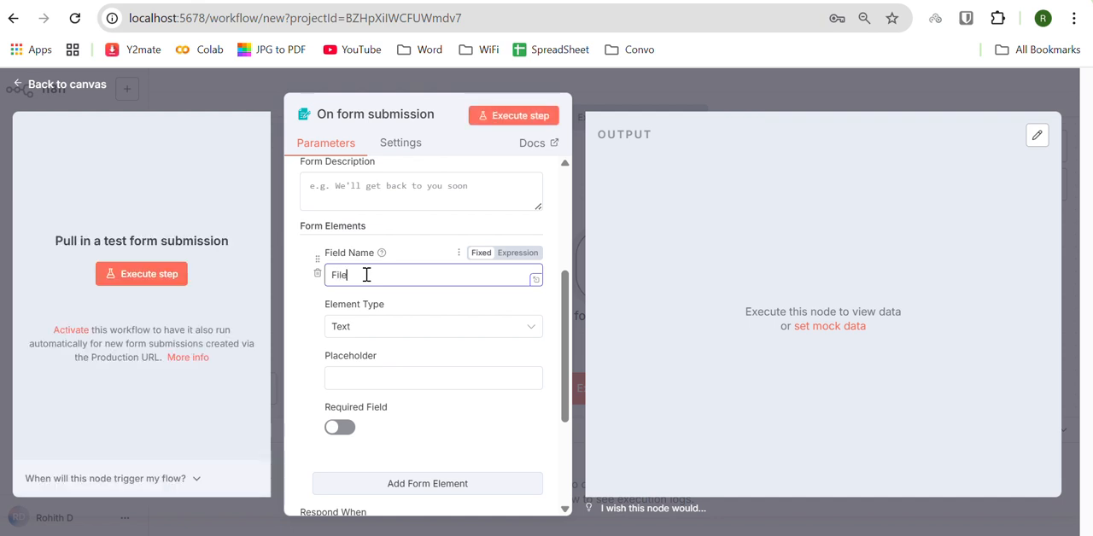
Step: Set the File field's Element Type to File, disable Multiple Files, and return to the canvas
click(366, 326)
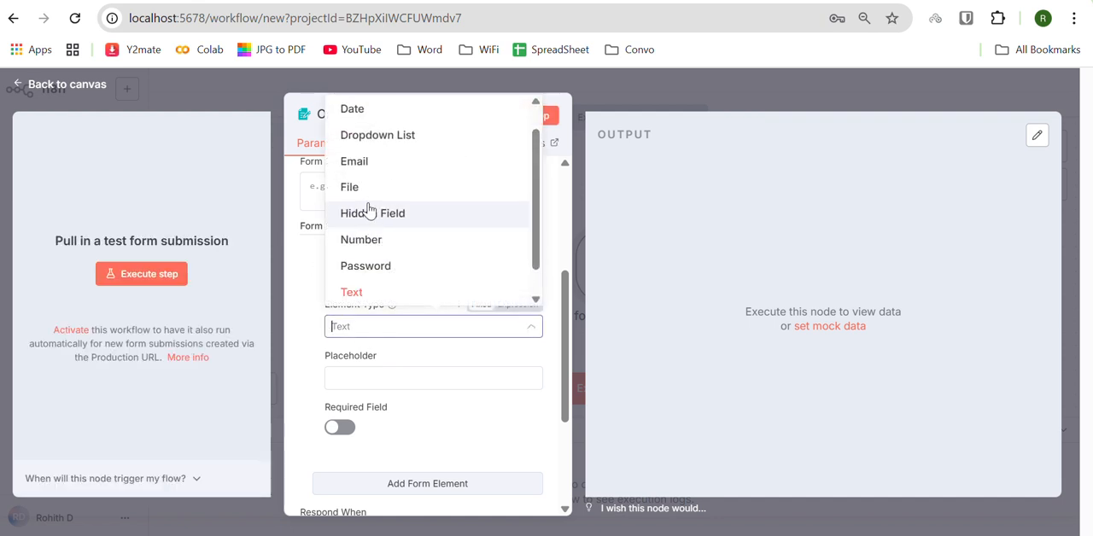
click(364, 186)
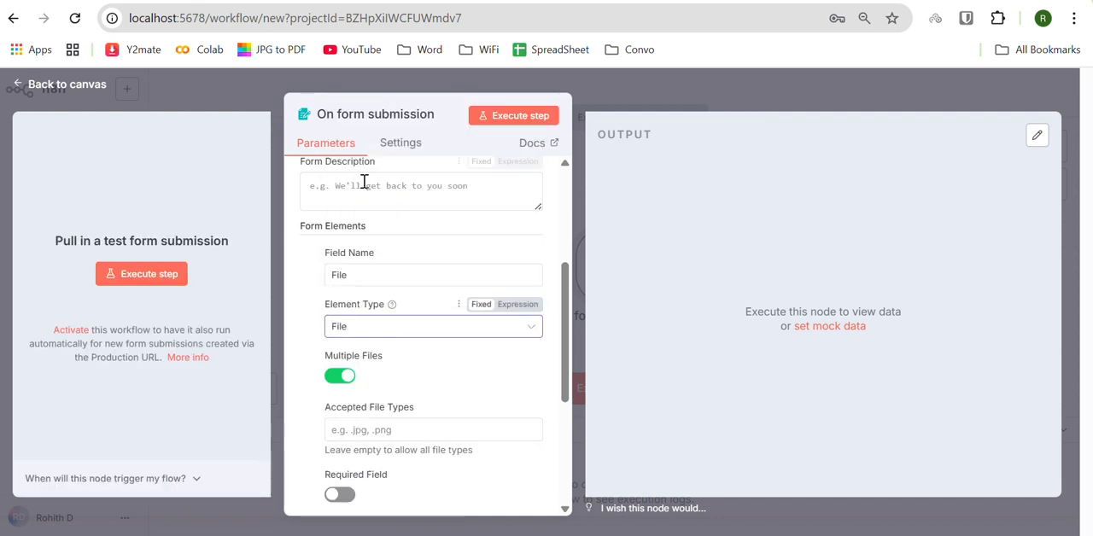
click(346, 377)
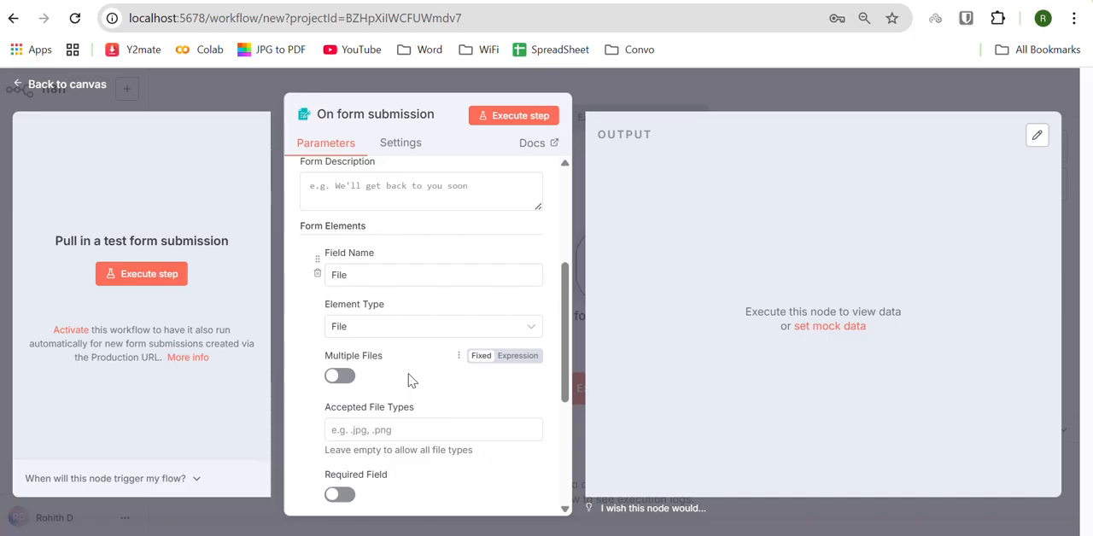
scroll(409, 380, up, 1)
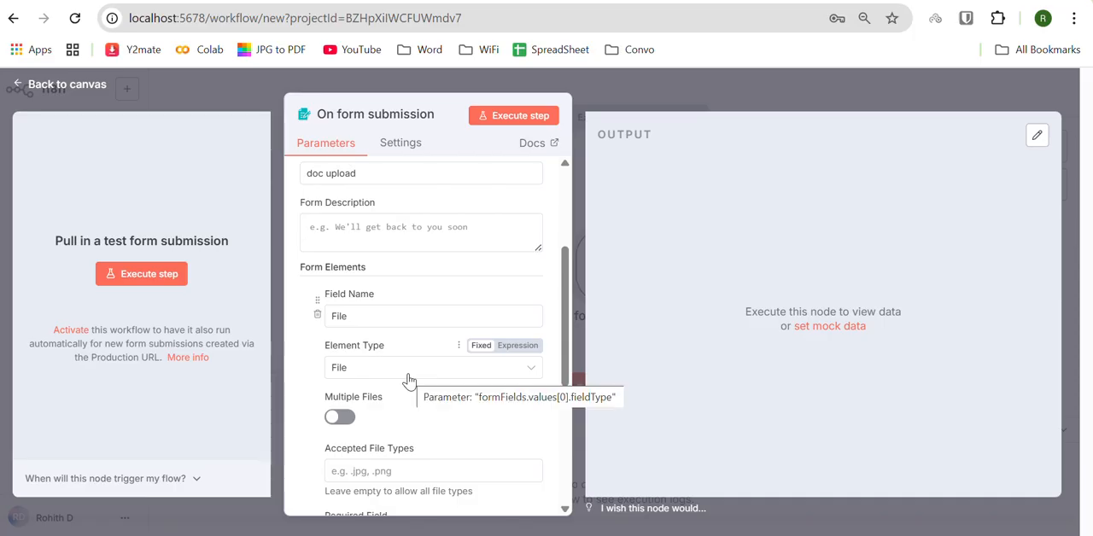
click(15, 89)
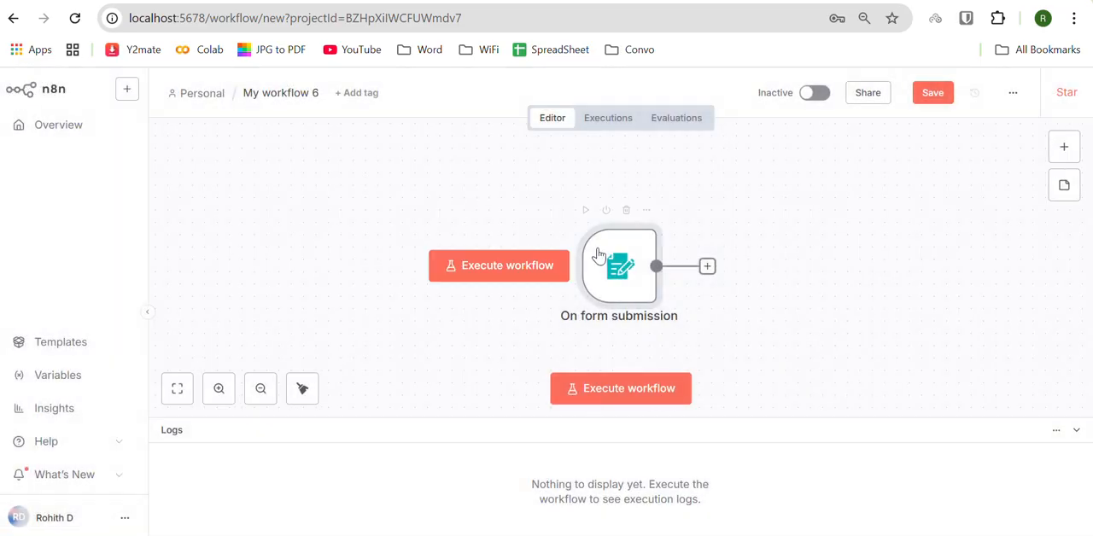
Step: Move the form trigger aside and connect a Pinecone Vector Store node after it using the "Add documents to vector store" action
drag(590, 257, 363, 226)
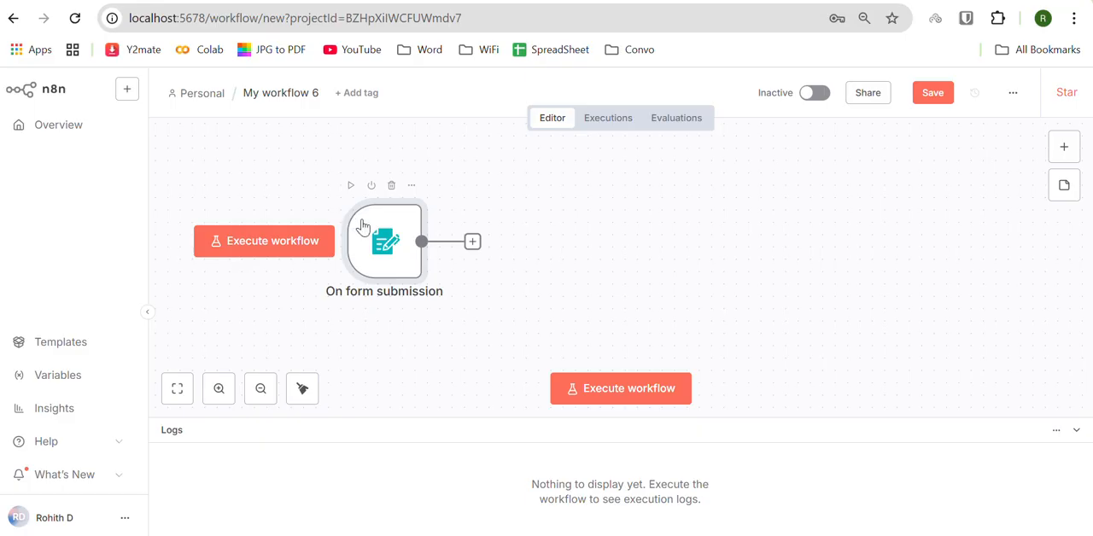
click(474, 242)
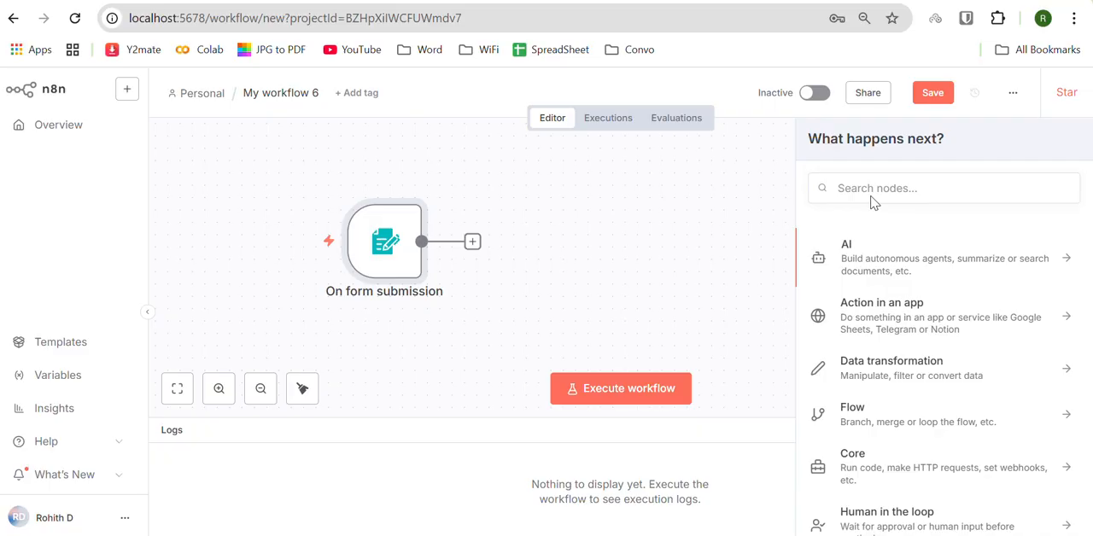
click(868, 193)
text(p)
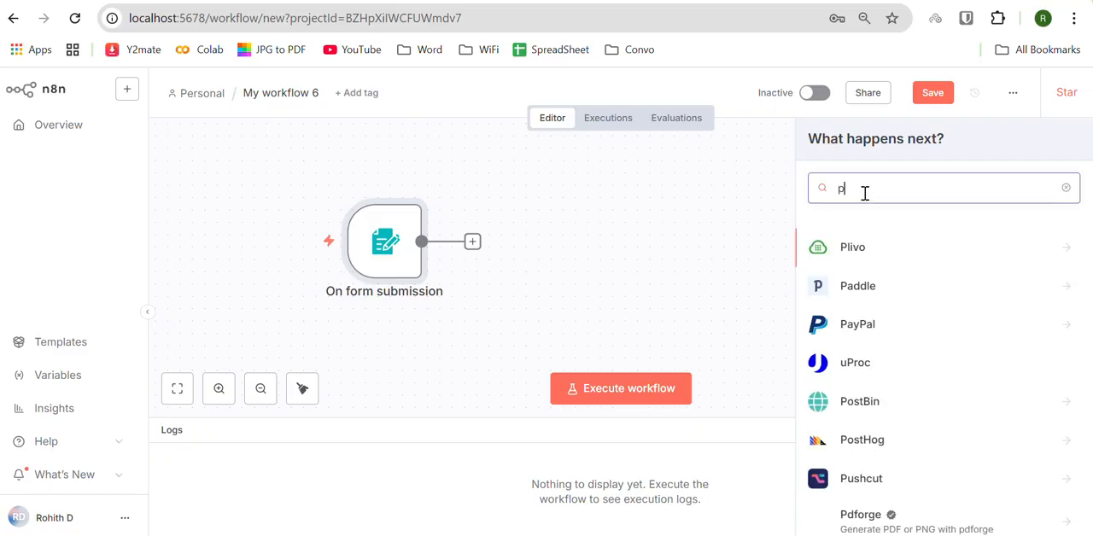
text(ine)
click(890, 256)
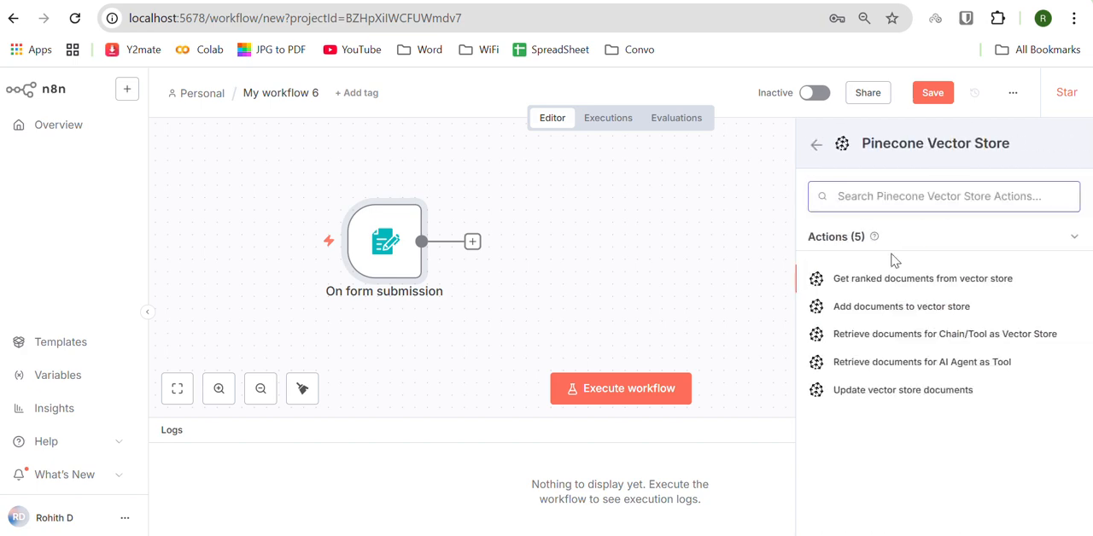
click(871, 313)
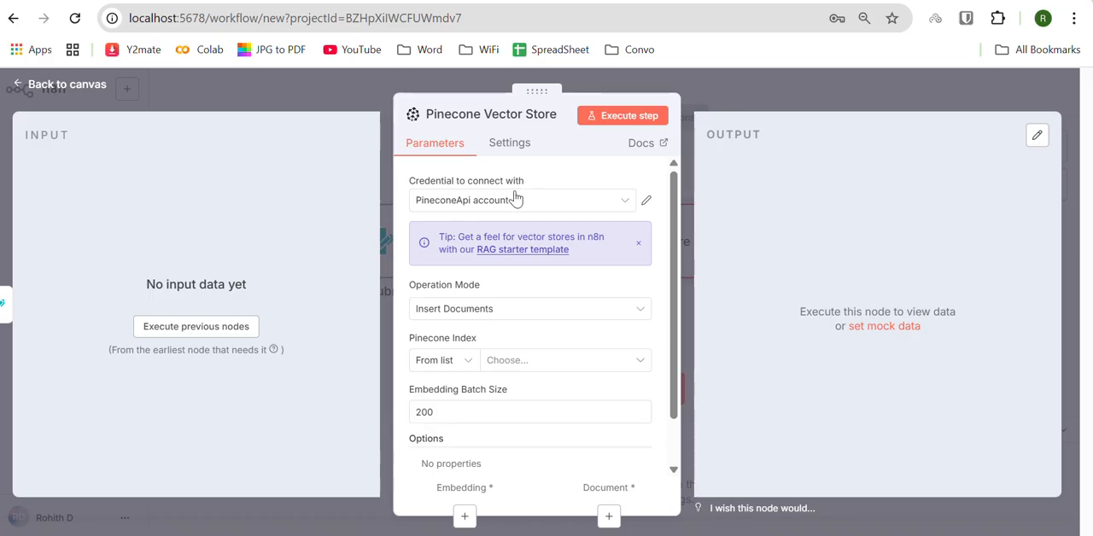
Step: Configure the Pinecone Vector Store with the PineconeApi account credential and the n8n1 index, then return to the canvas
click(516, 200)
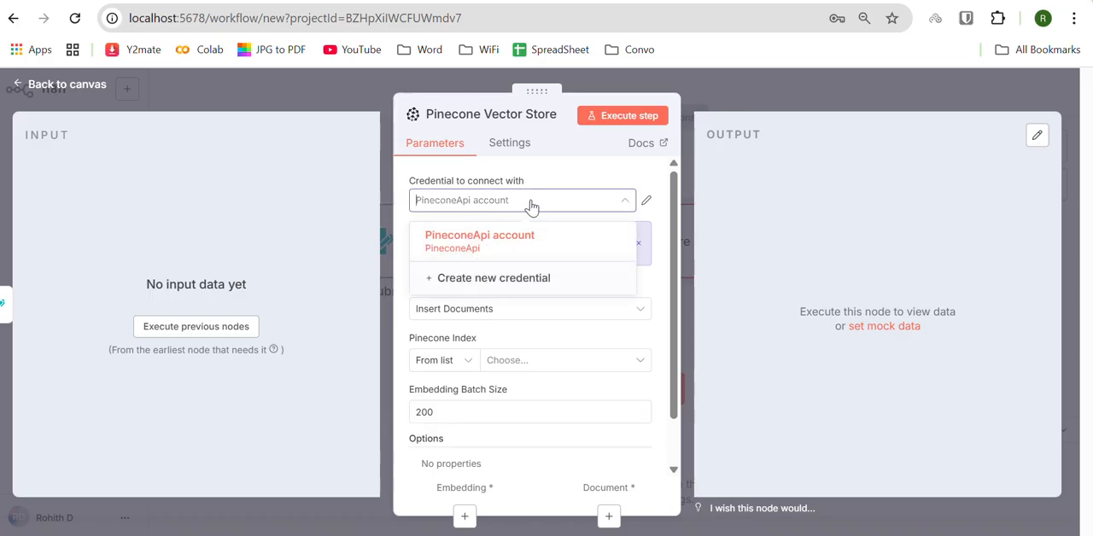
click(532, 206)
scroll(520, 327, down, 1)
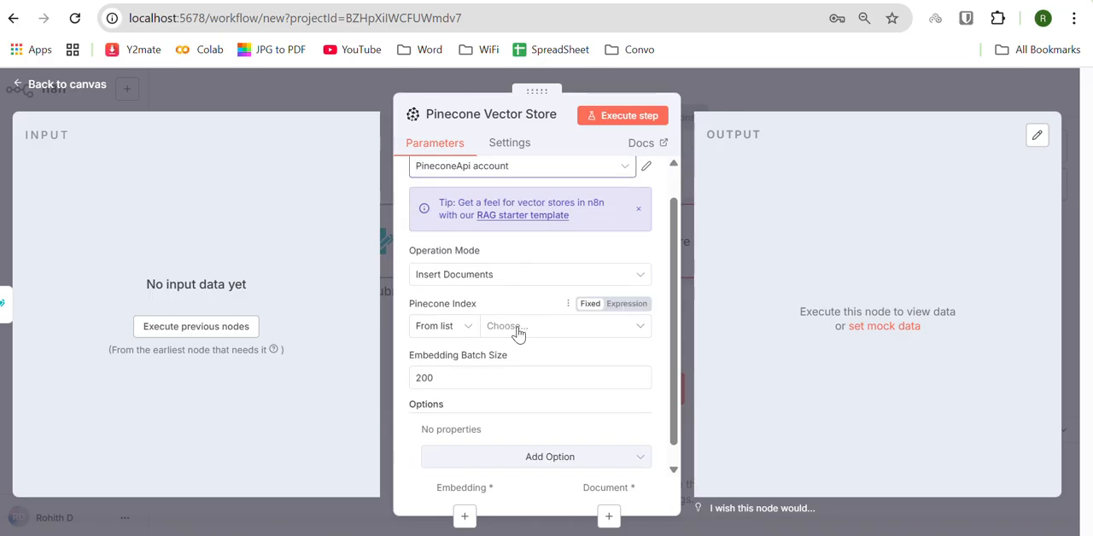
click(518, 333)
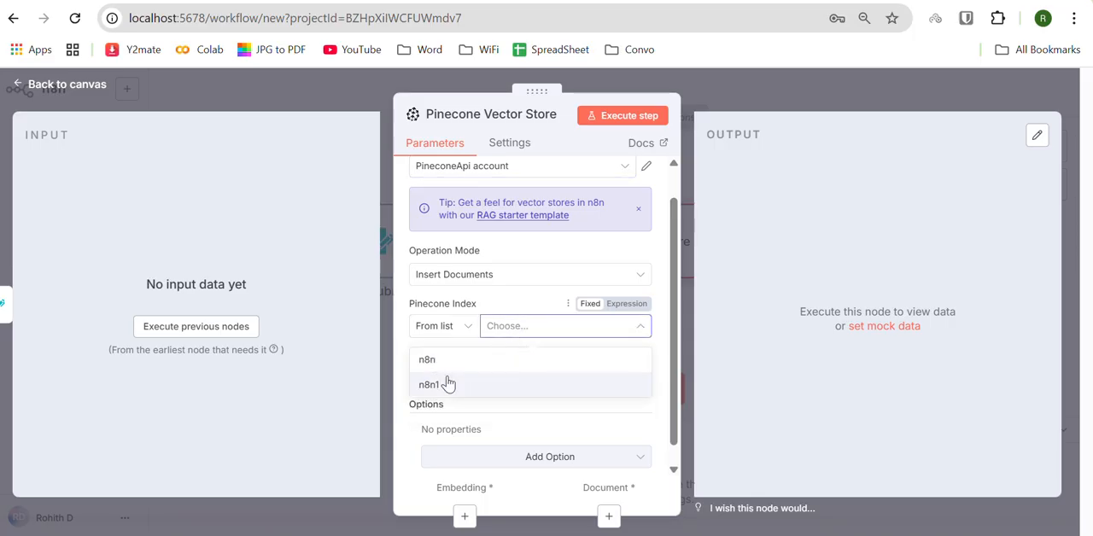
click(449, 383)
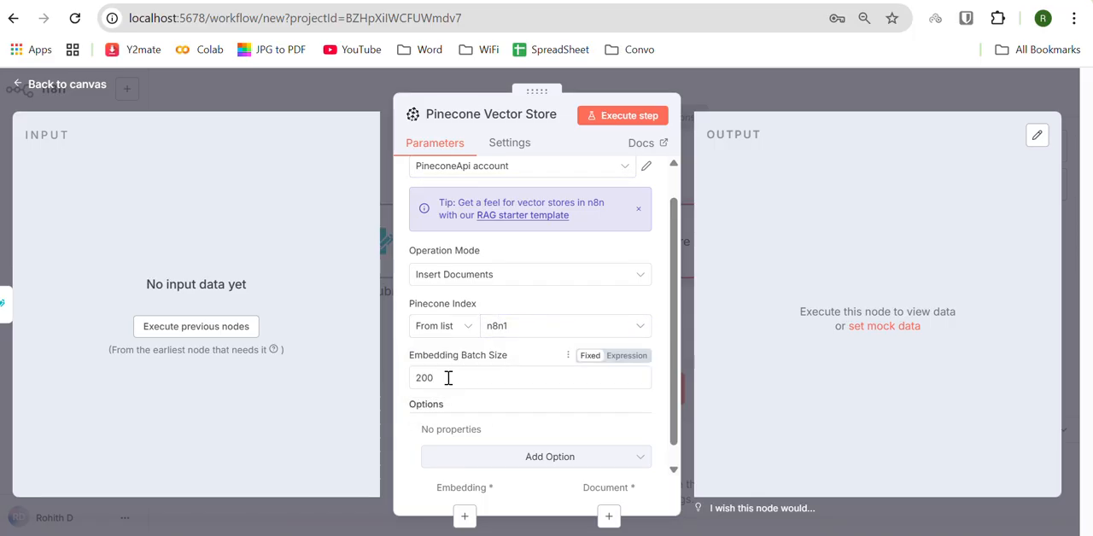
drag(448, 378, 412, 382)
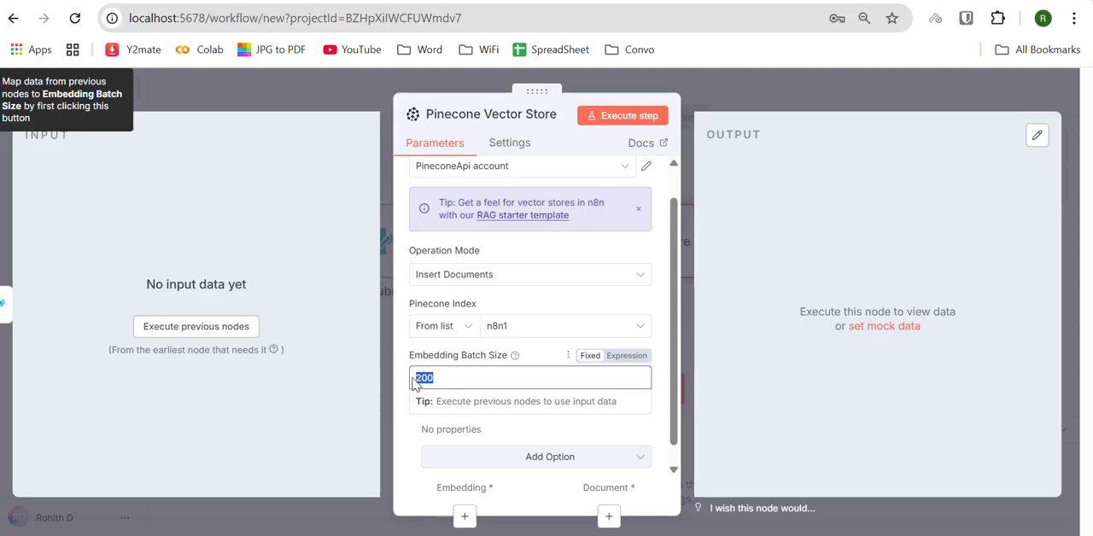
click(443, 373)
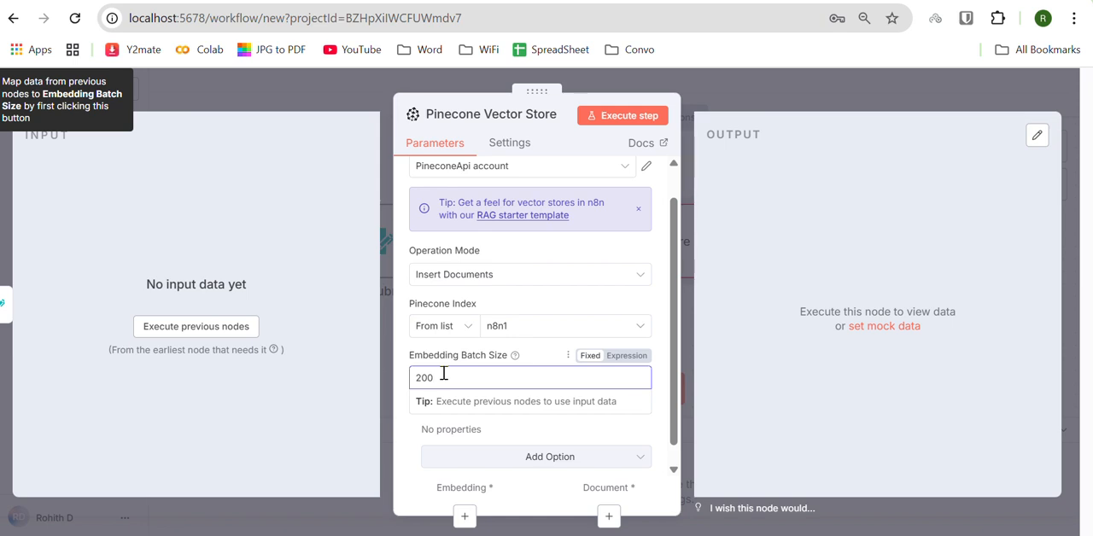
click(159, 89)
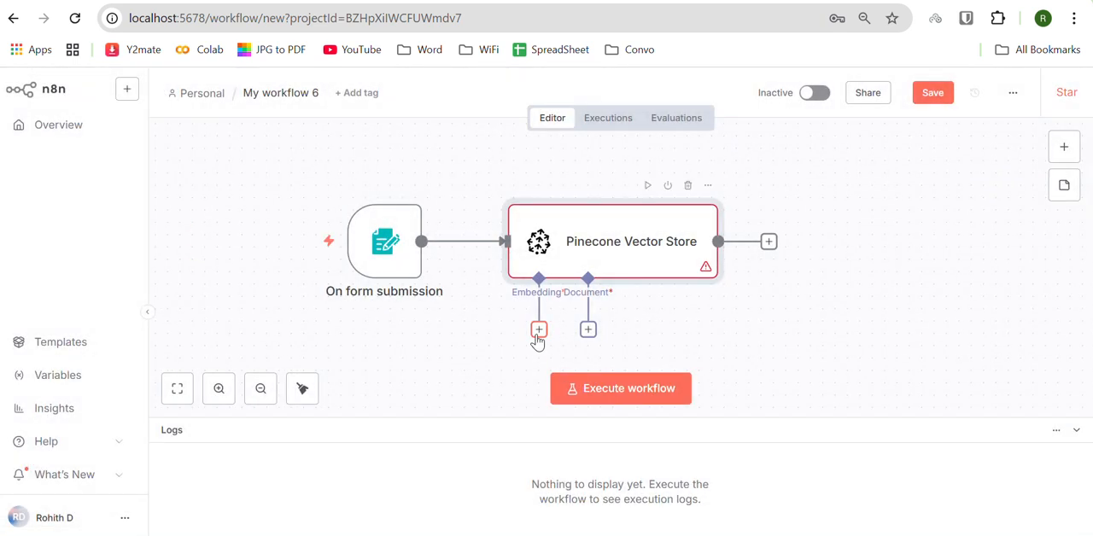
Step: Attach an Embeddings Google Gemini node to the Pinecone Vector Store's Embedding connection and return to the canvas
click(538, 330)
scroll(931, 367, down, 1)
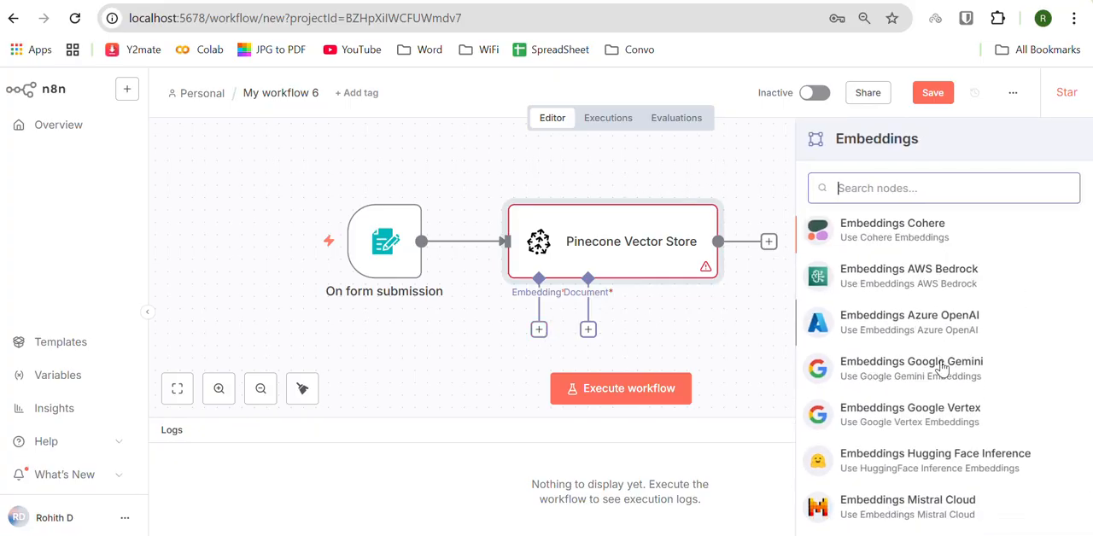
click(937, 368)
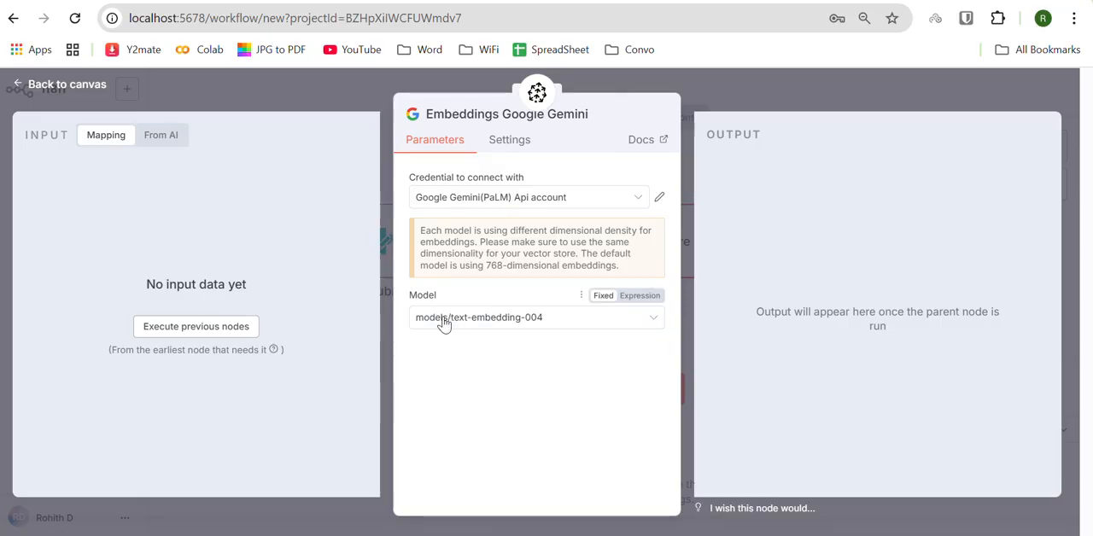
click(20, 77)
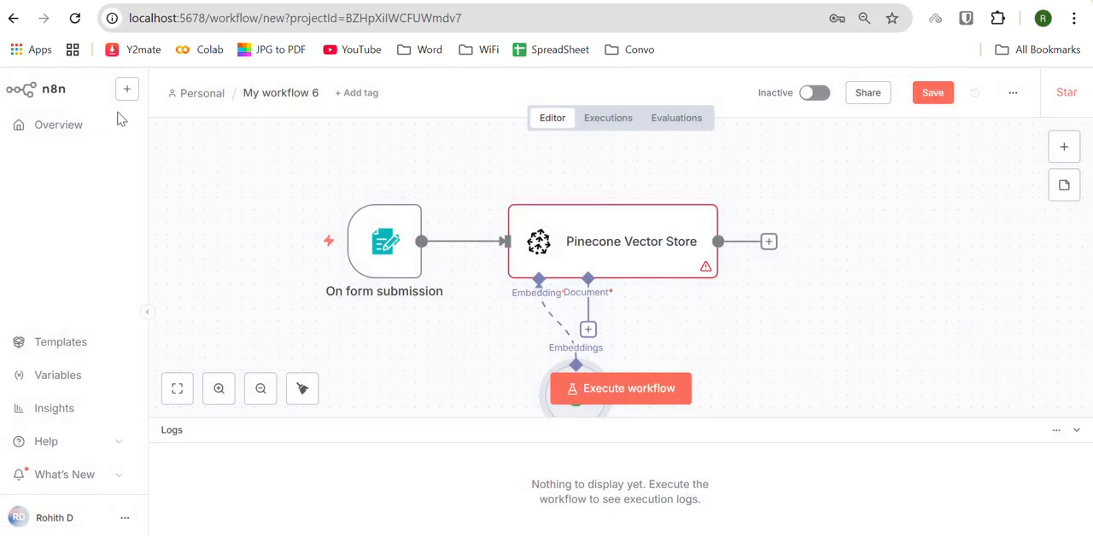
Step: Attach a Default Data Loader to the Pinecone node's Document connection, with Type of Data set to Binary and Text Splitting to Simple
click(589, 333)
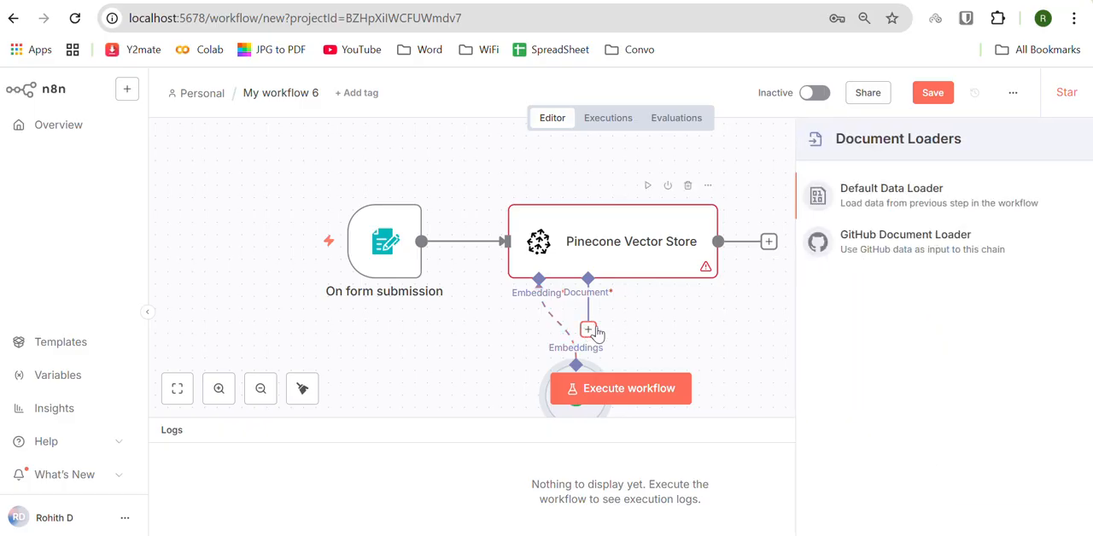
click(890, 203)
click(459, 259)
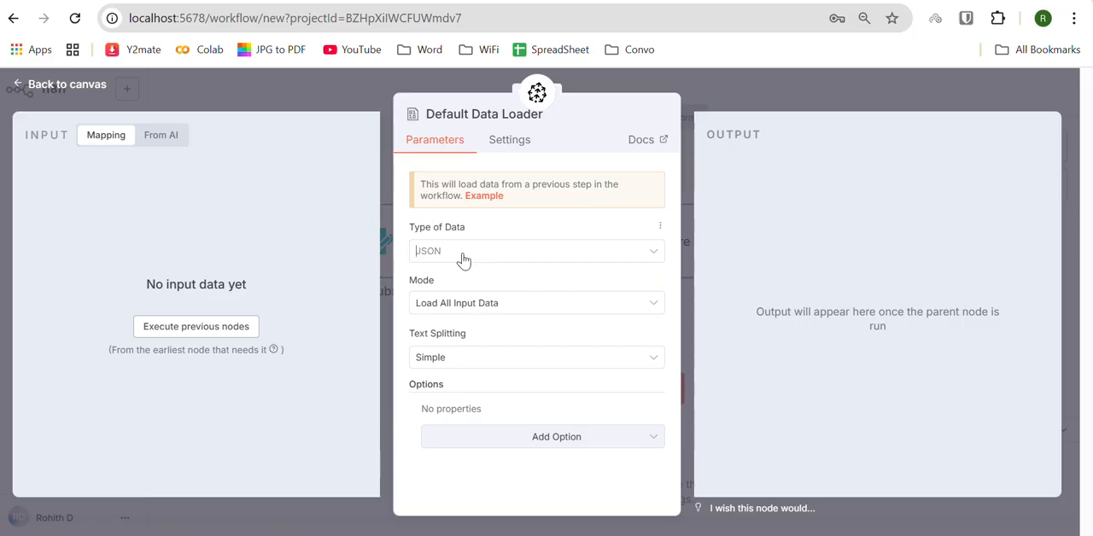
click(451, 338)
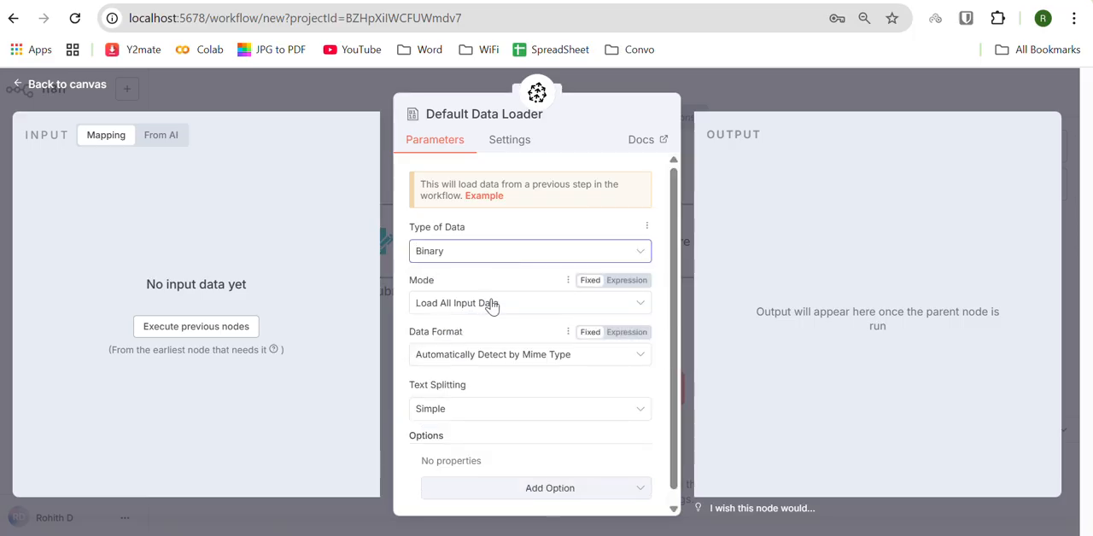
click(457, 400)
click(450, 439)
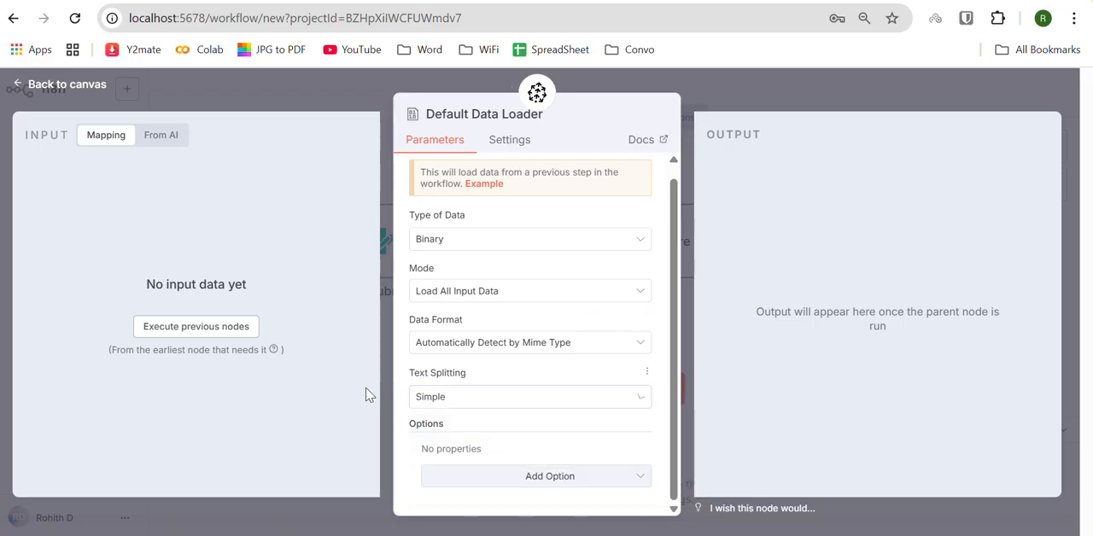
click(22, 85)
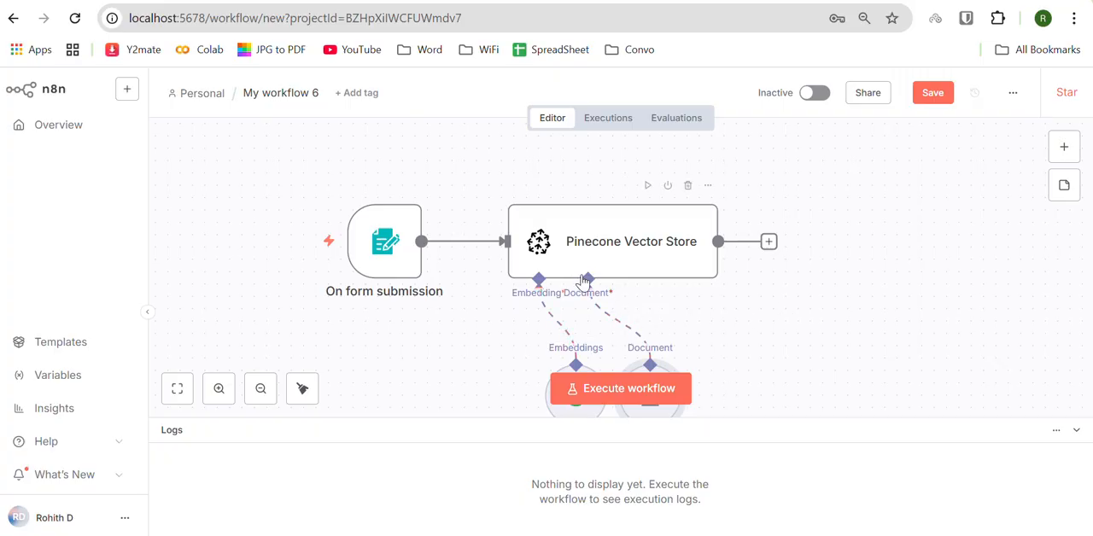
Step: Save the document upload workflow and go to the Personal workflows page
click(926, 99)
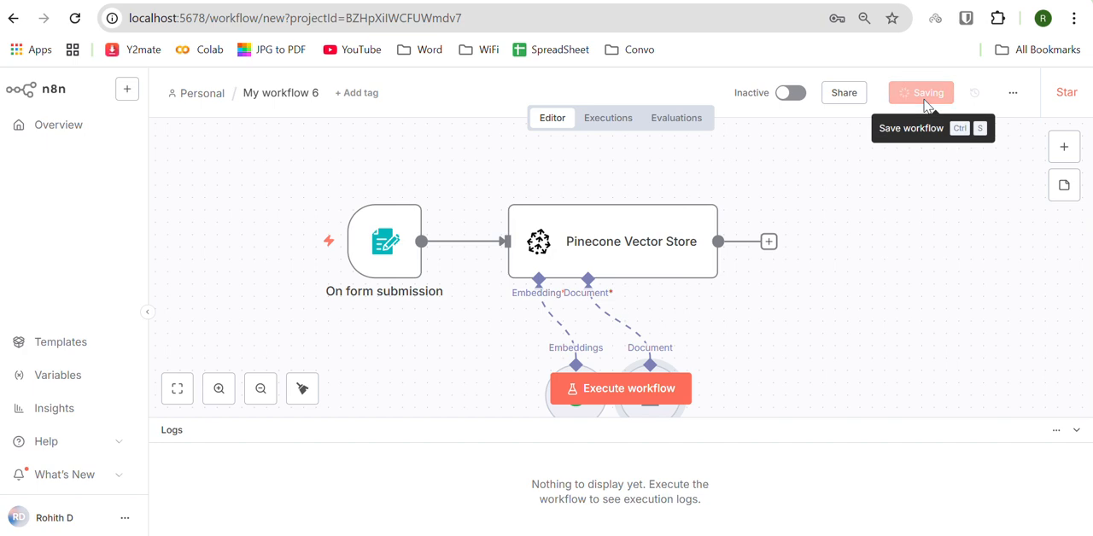
click(205, 96)
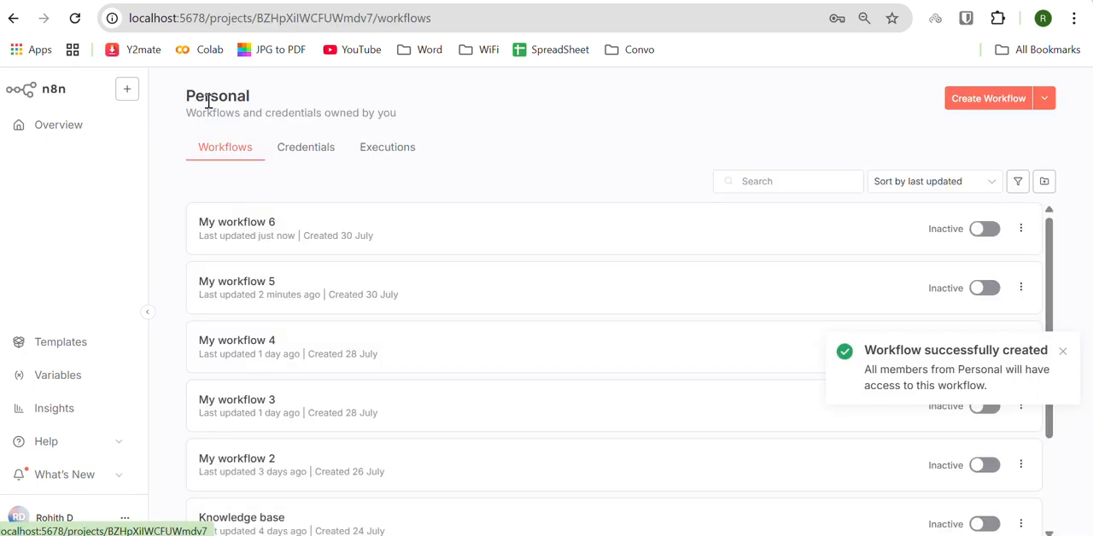
scroll(398, 327, down, 3)
Step: Switch to the Notepad notes and review the SearchApi, Pinecone, Gemini and Groq links
key(alt+Tab)
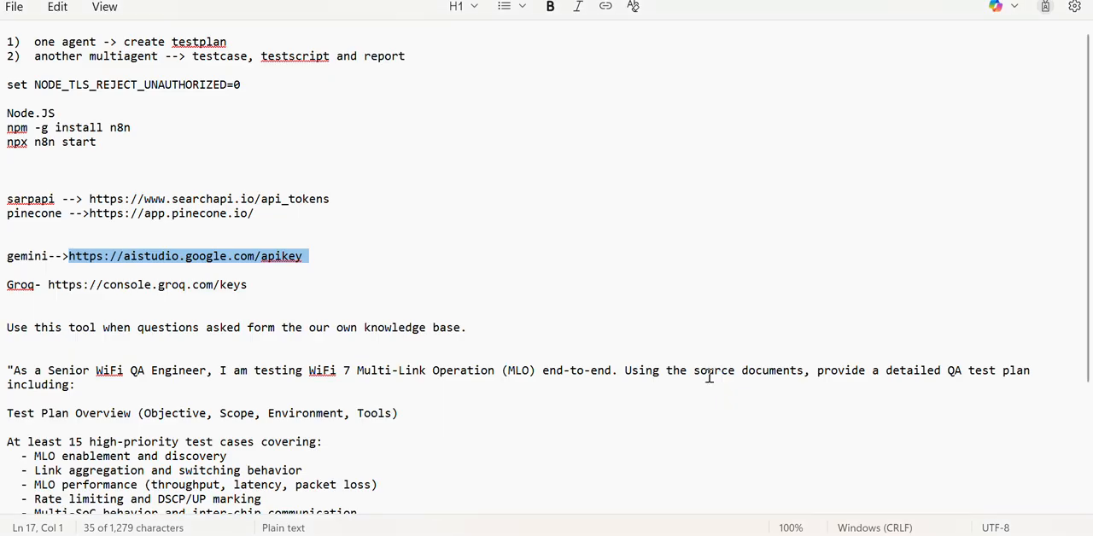
drag(90, 199, 3, 199)
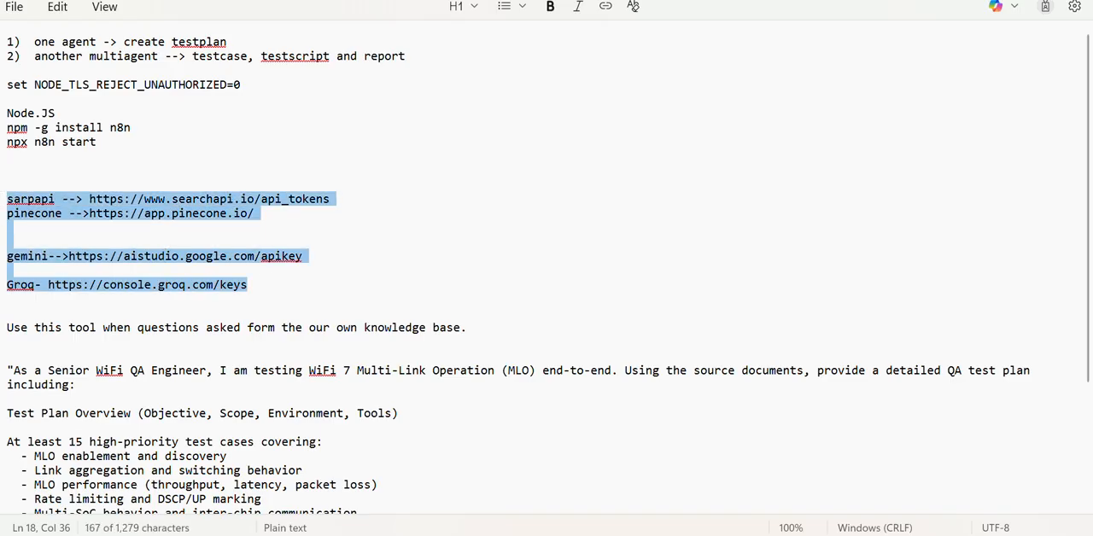
click(263, 285)
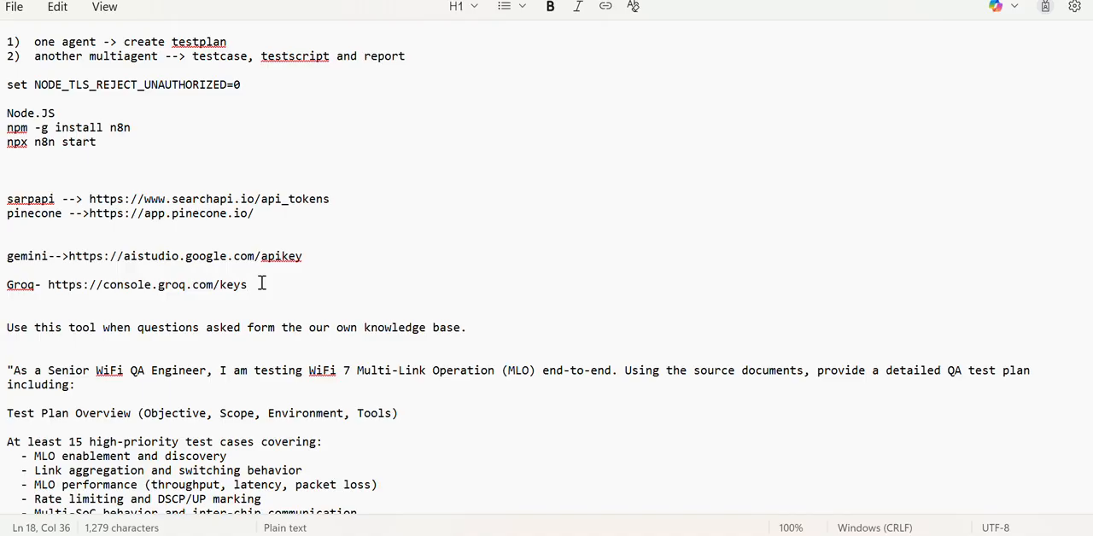
Step: Switch back to n8n, open the Knowledge base workflow and execute it to bring up its test upload form
key(alt+Tab)
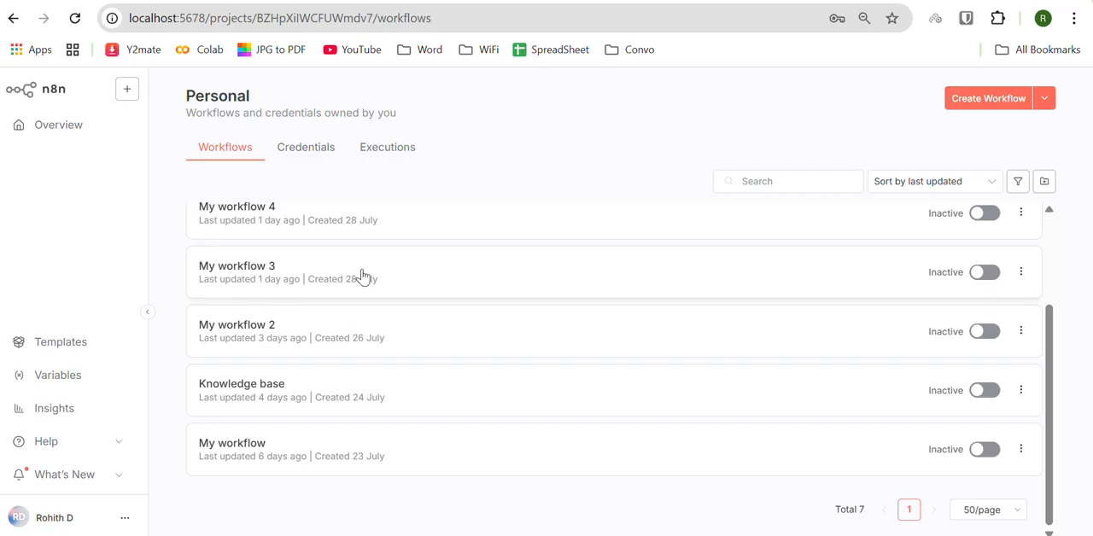
click(272, 400)
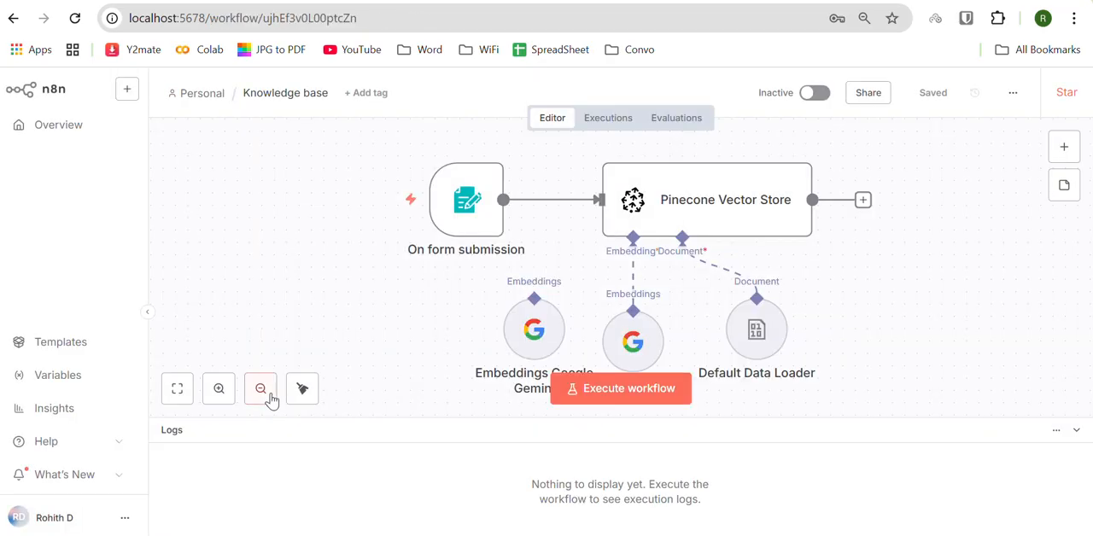
click(601, 376)
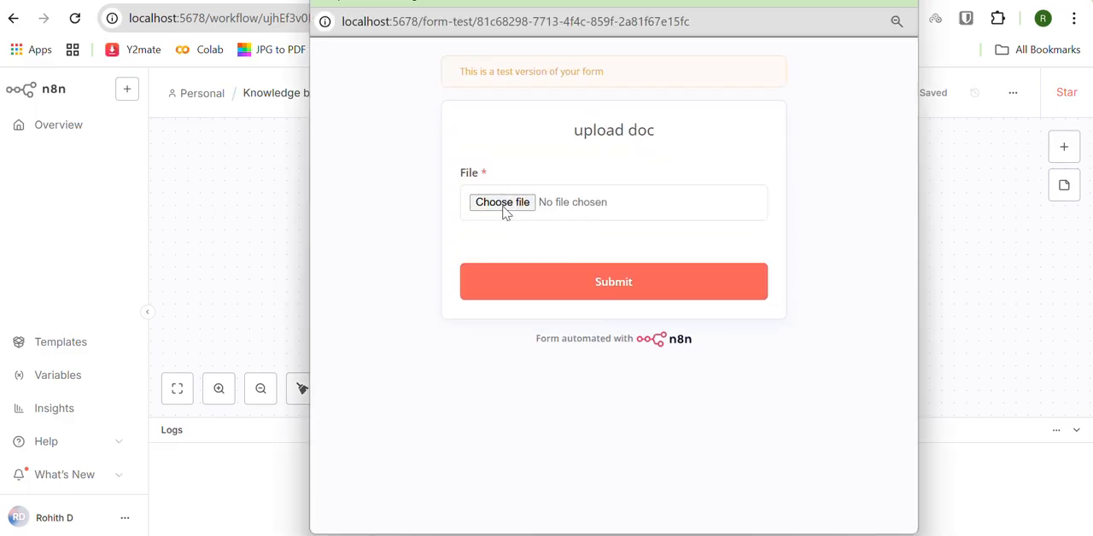
Step: Browse the Downloads folder from the upload form's File field, cancel the selection and close the form without submitting
click(505, 211)
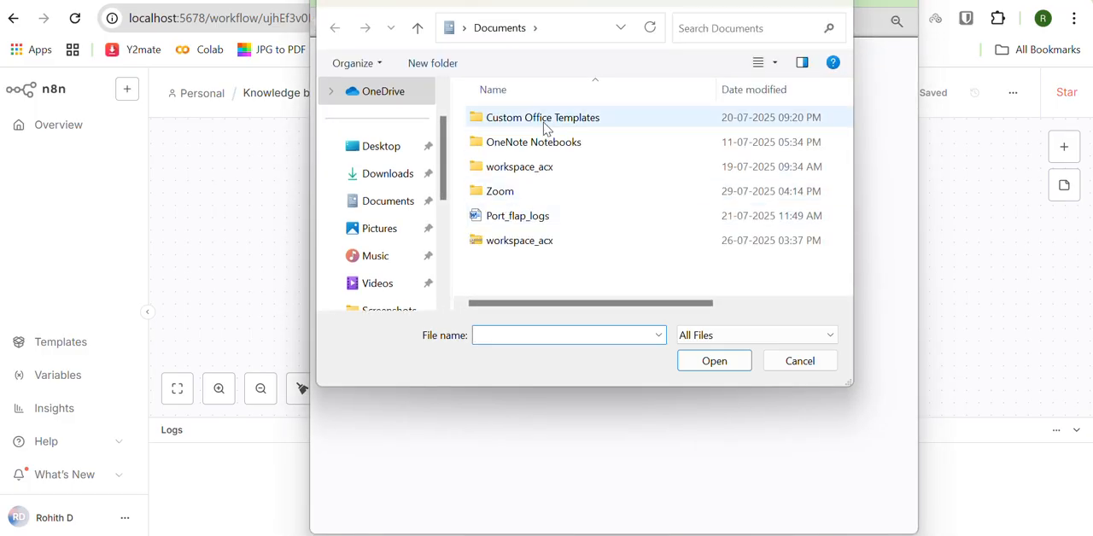
click(402, 174)
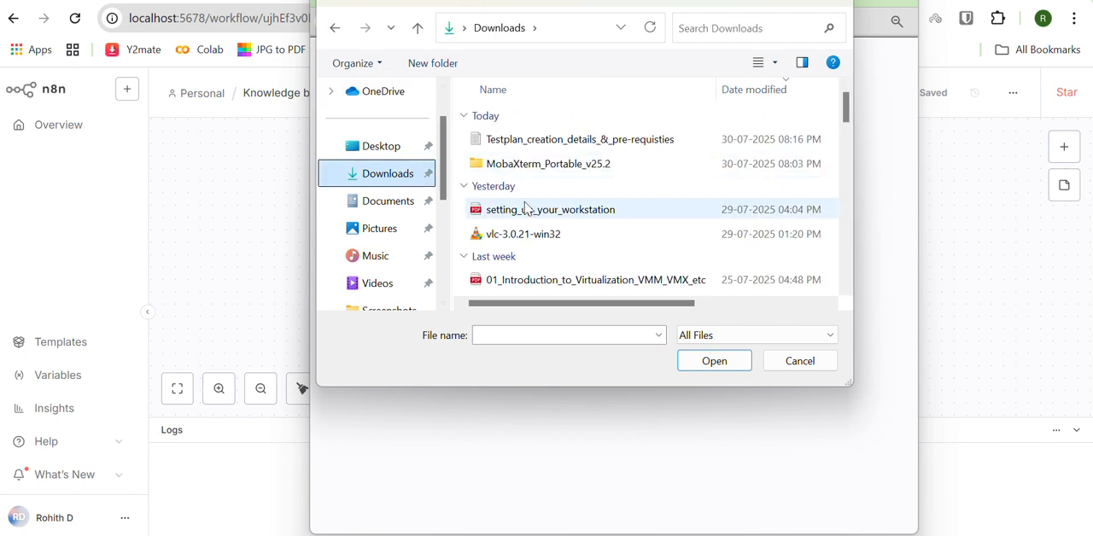
scroll(527, 213, down, 1)
scroll(523, 214, down, 1)
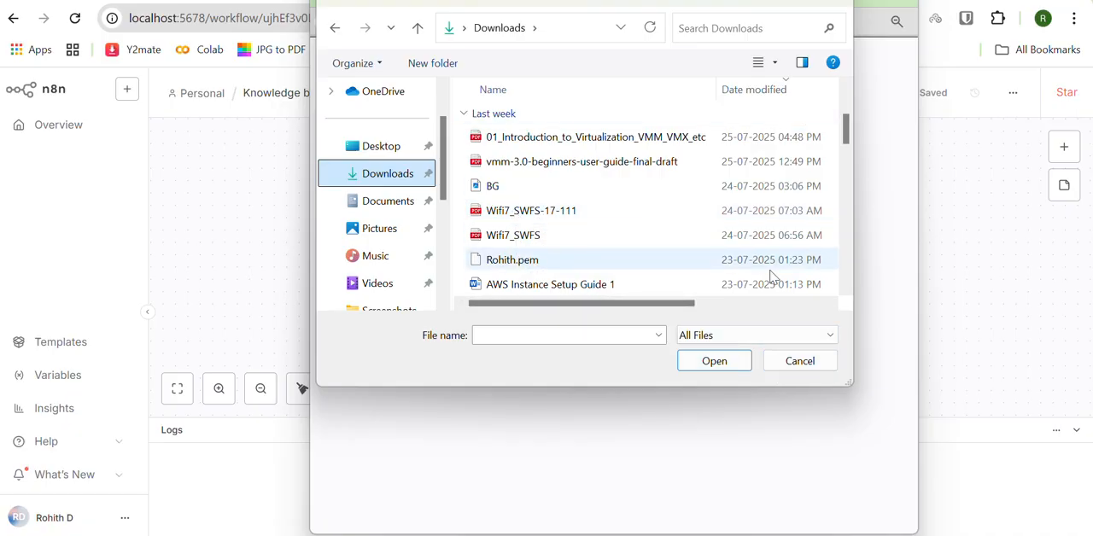
click(773, 370)
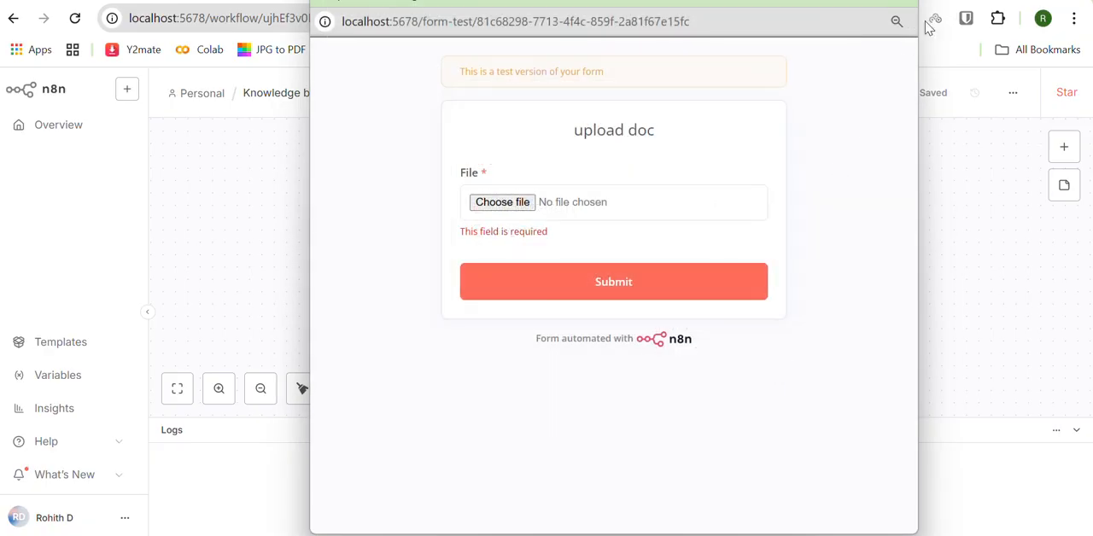
click(896, 4)
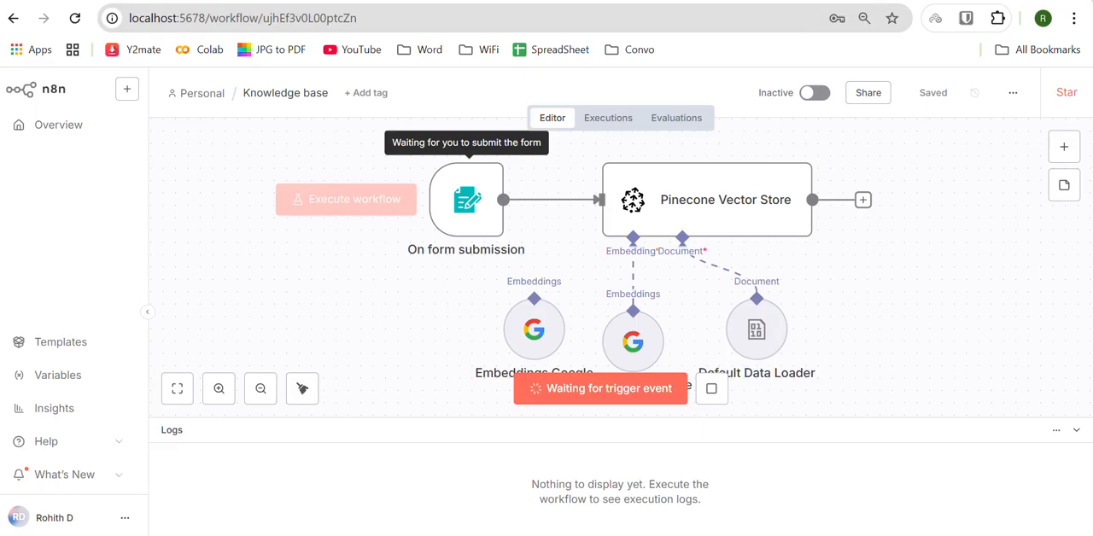
Step: Switch to Pinecone and examine the n8n1 index's record count and its record search section
key(ctrl+Tab)
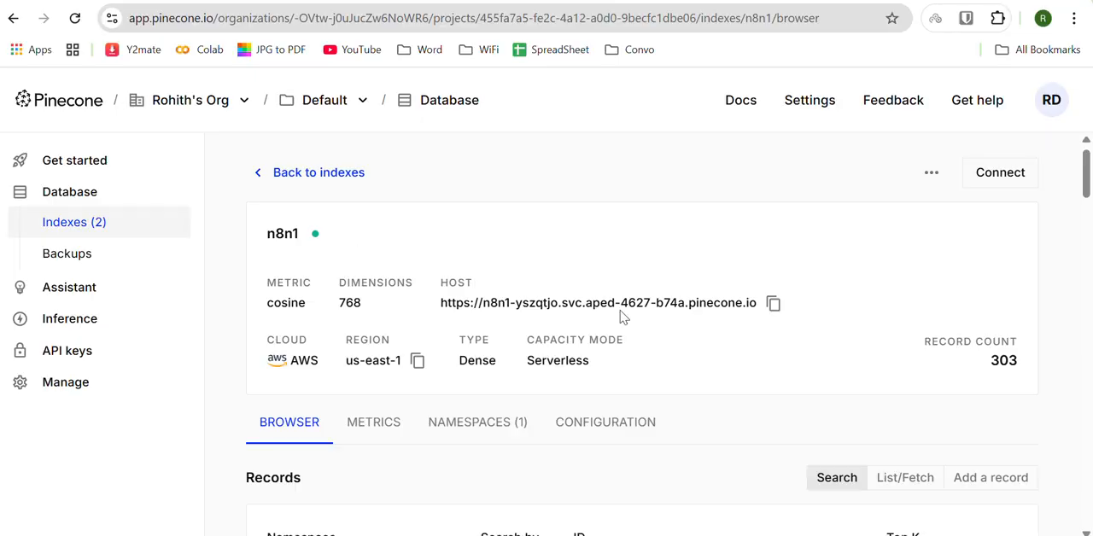
scroll(768, 359, down, 1)
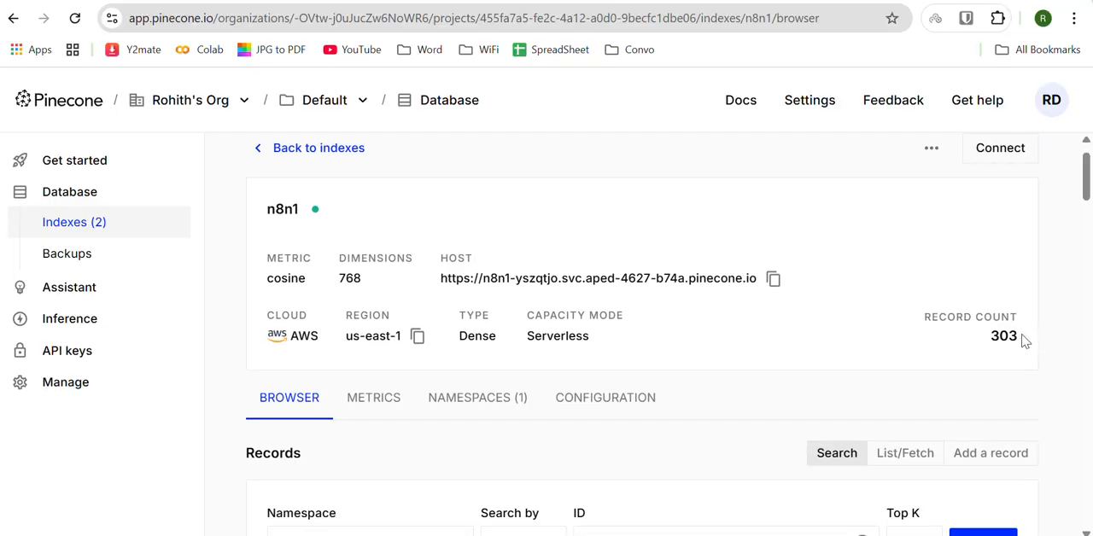
drag(1025, 341, 922, 317)
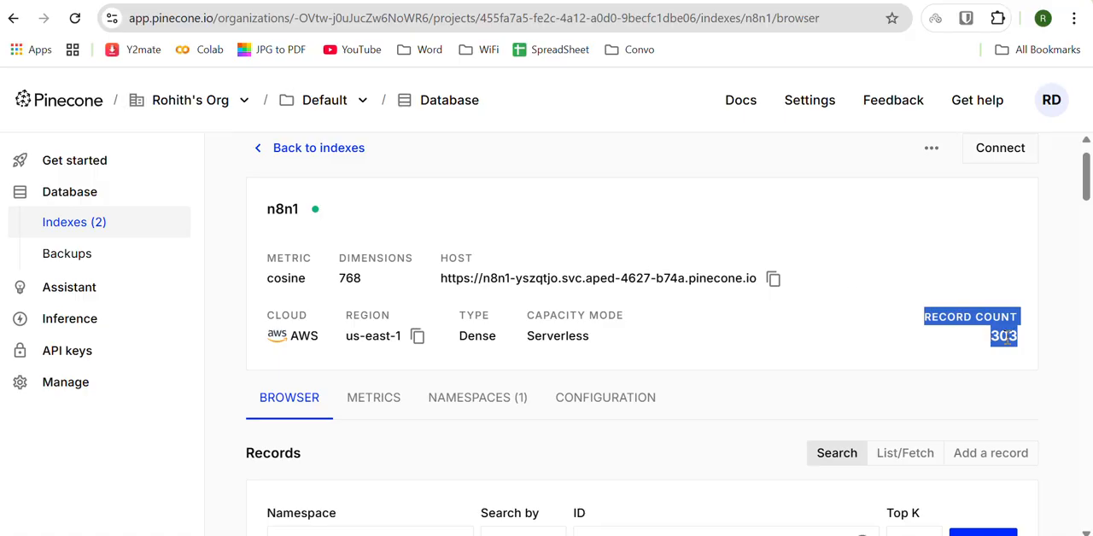
drag(1017, 344, 952, 324)
scroll(752, 331, down, 1)
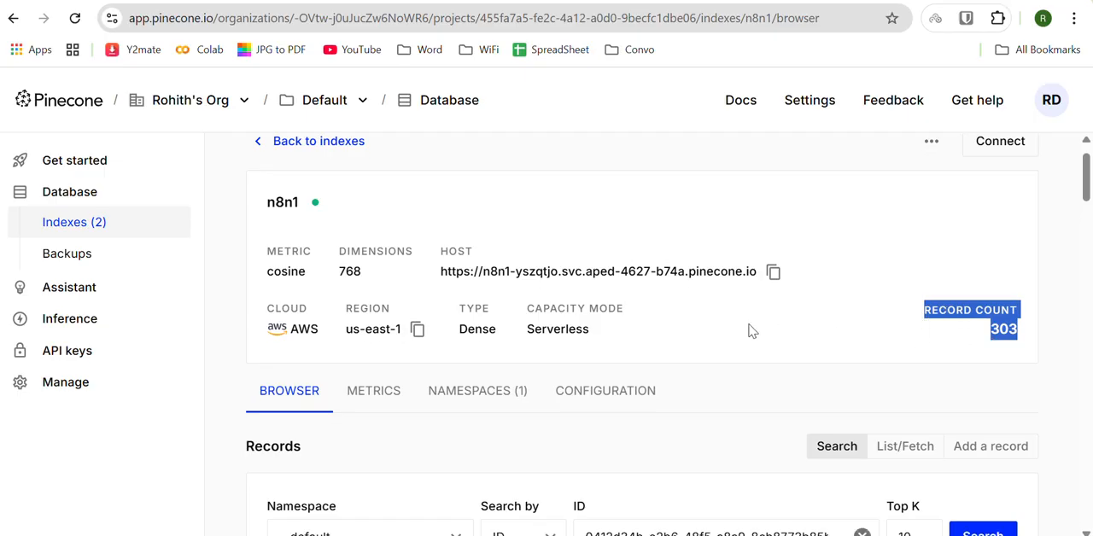
scroll(751, 331, down, 2)
scroll(752, 331, up, 1)
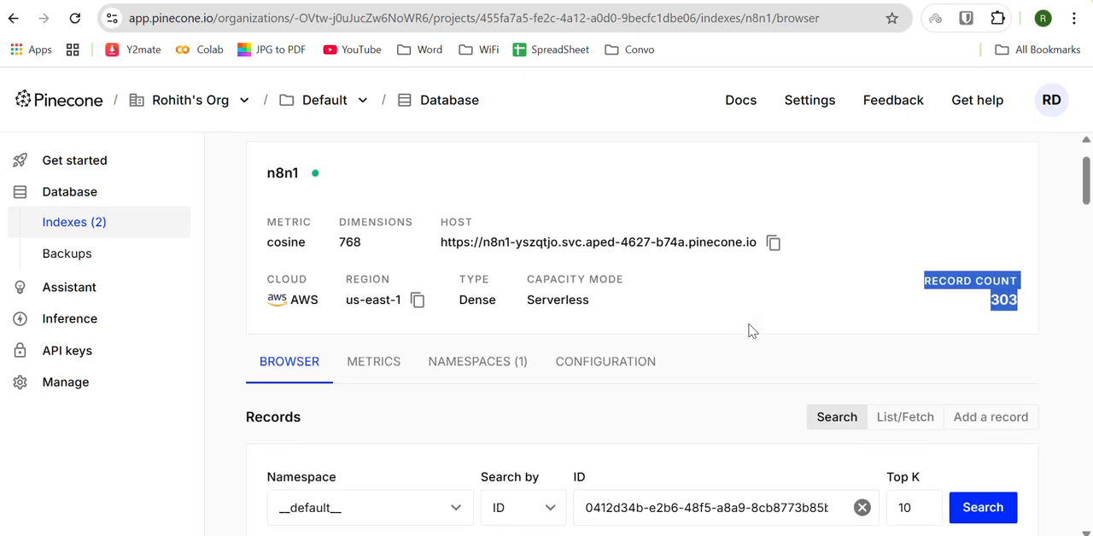
click(1028, 304)
drag(1025, 304, 926, 281)
scroll(736, 302, down, 1)
scroll(735, 300, down, 2)
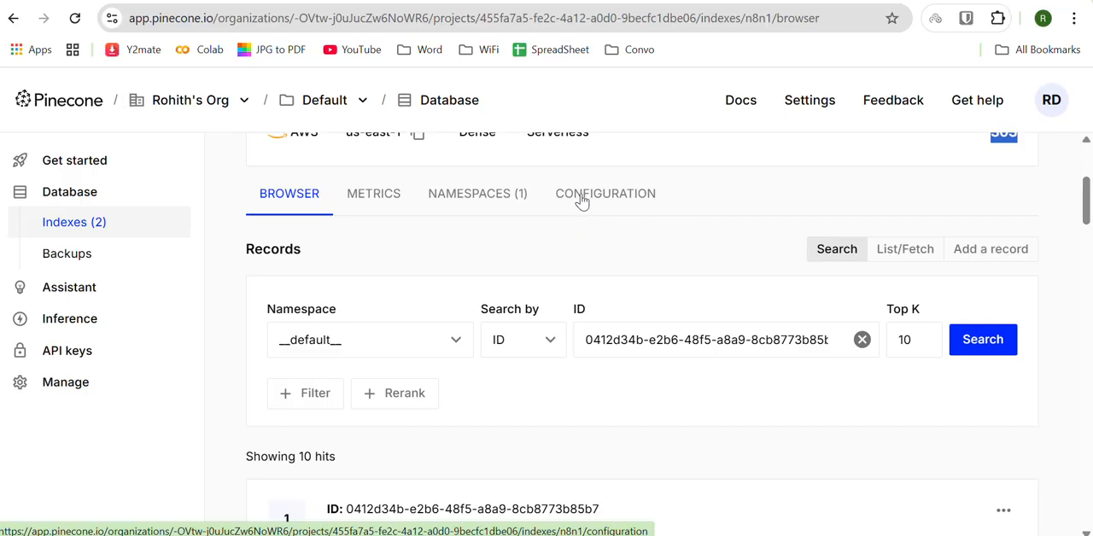
Step: Return to n8n, open My workflow from the Personal workflows, enlarge its chat and logs area, and fit the nodes to the canvas
click(696, 1)
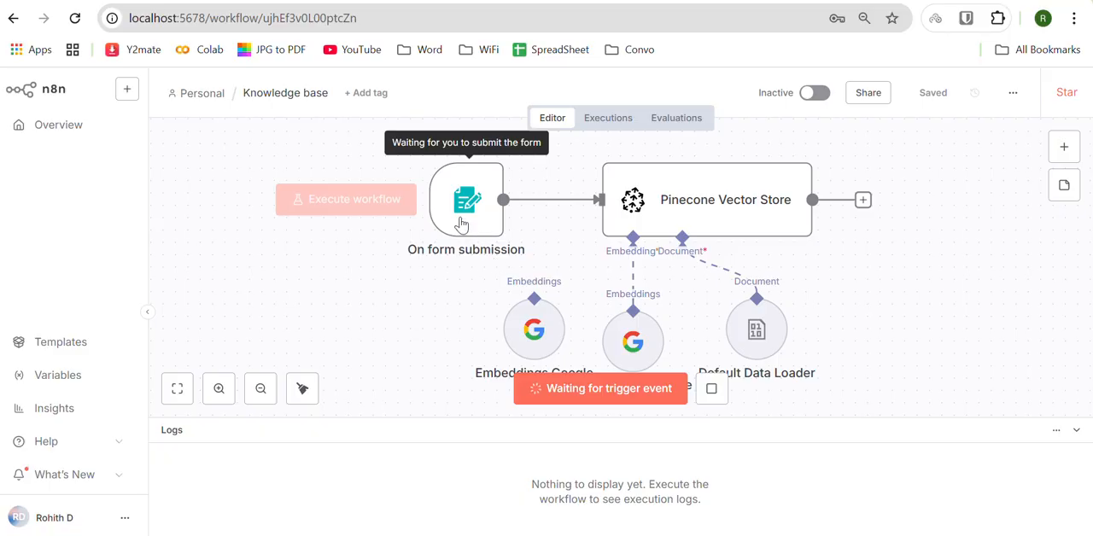
click(205, 95)
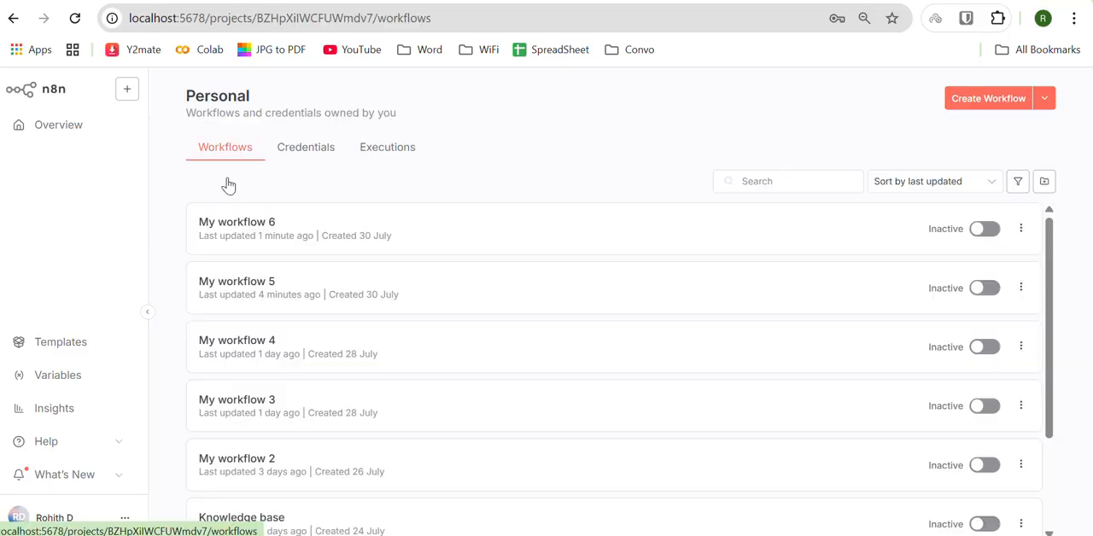
scroll(268, 327, down, 3)
click(290, 445)
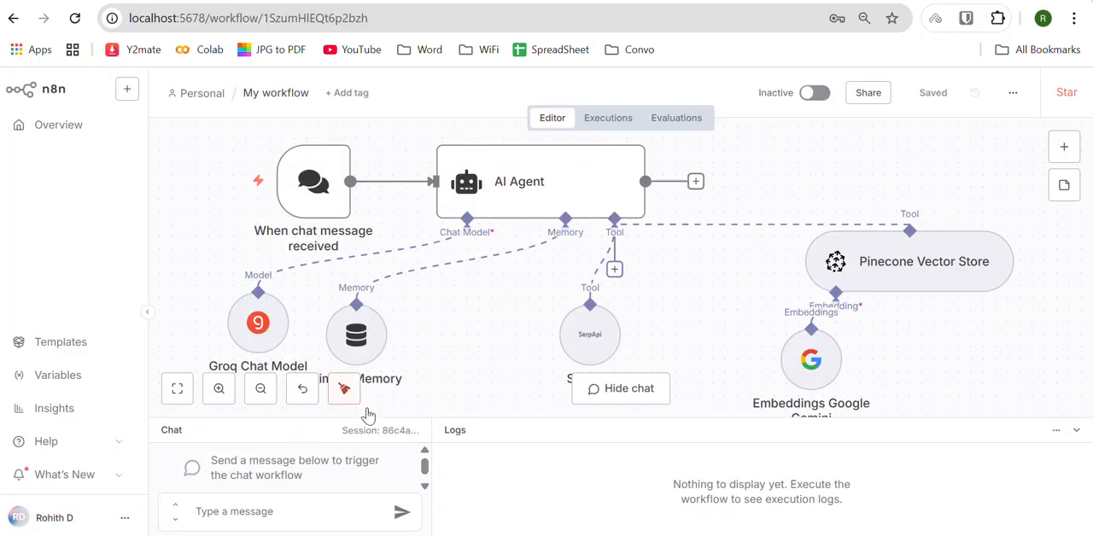
drag(489, 420, 514, 333)
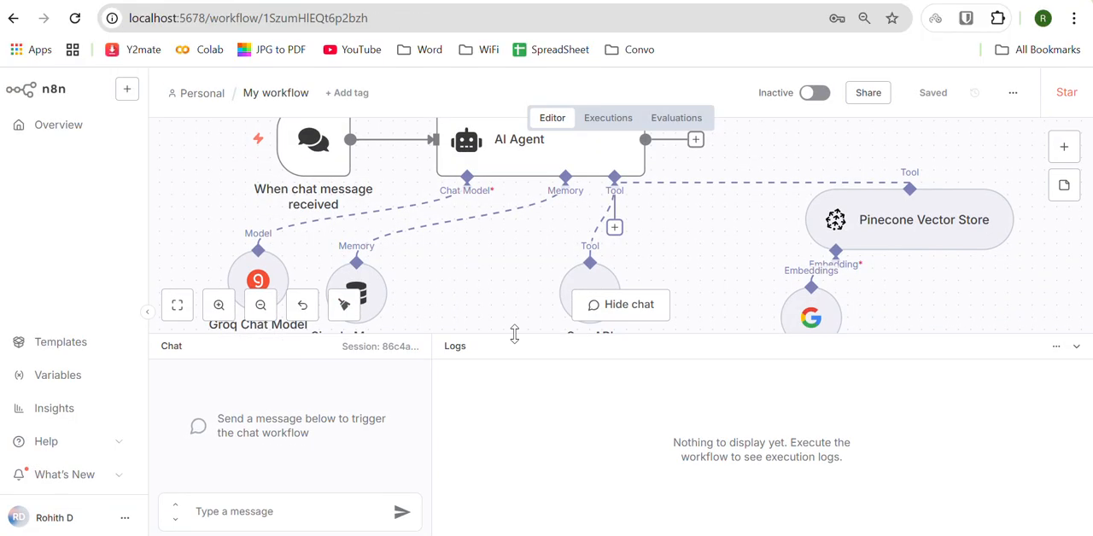
click(189, 314)
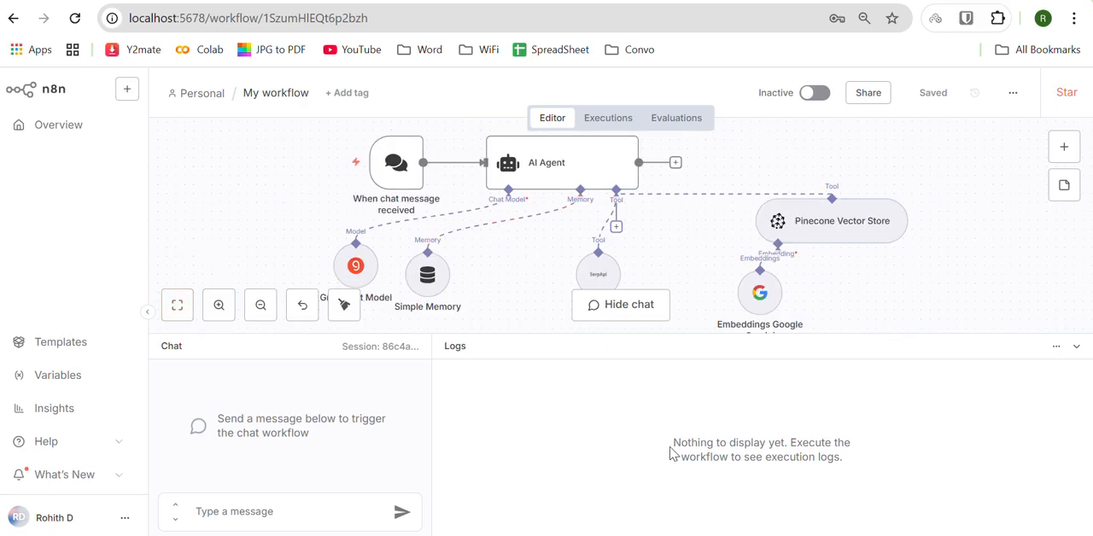
Step: Copy the WiFi 7 Multi-Link Operation QA test plan prompt from the Notepad notes and send it in My workflow's chat
key(alt+Tab)
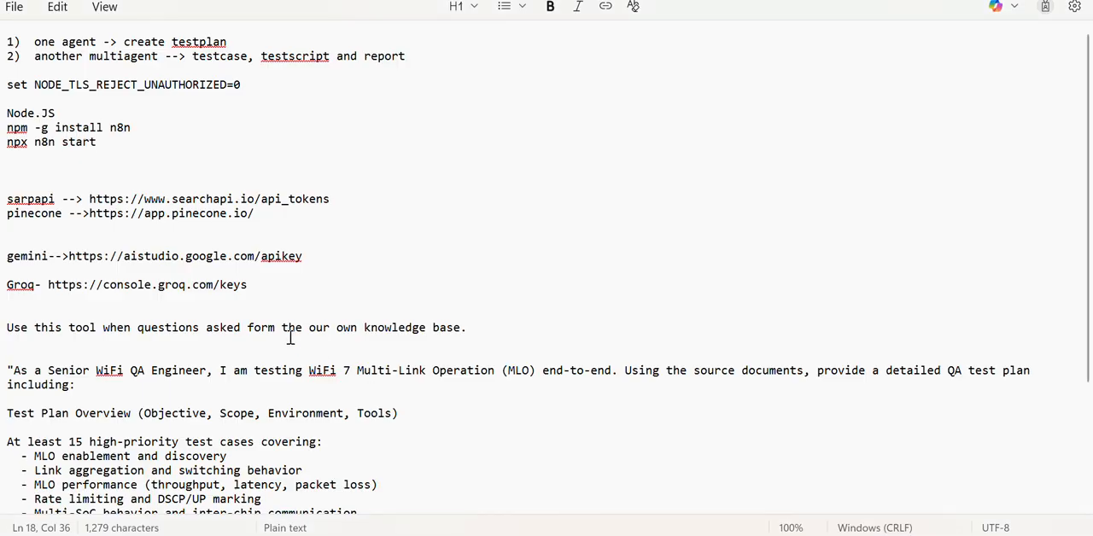
scroll(290, 338, down, 4)
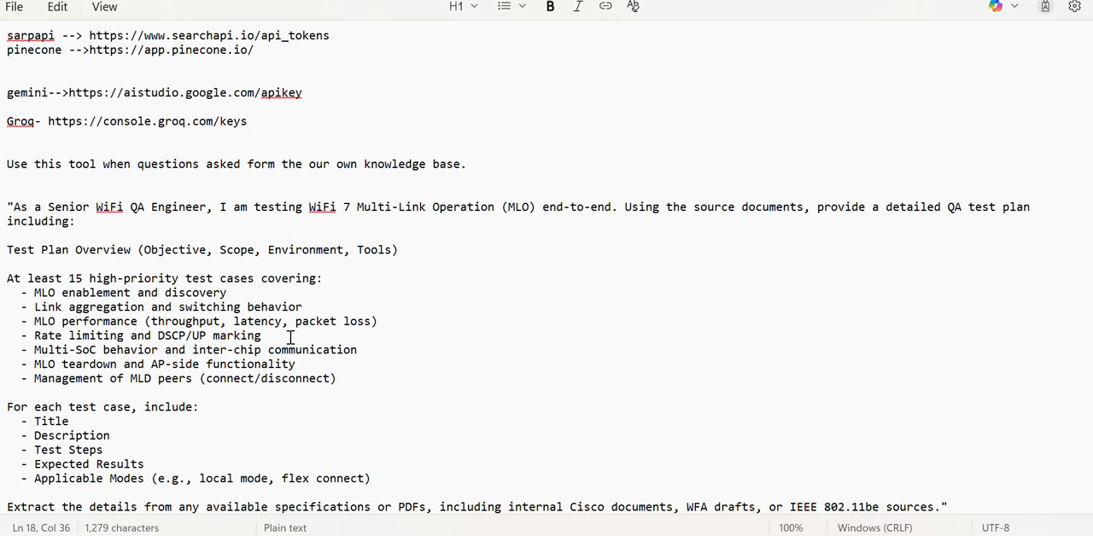
drag(942, 507, 15, 208)
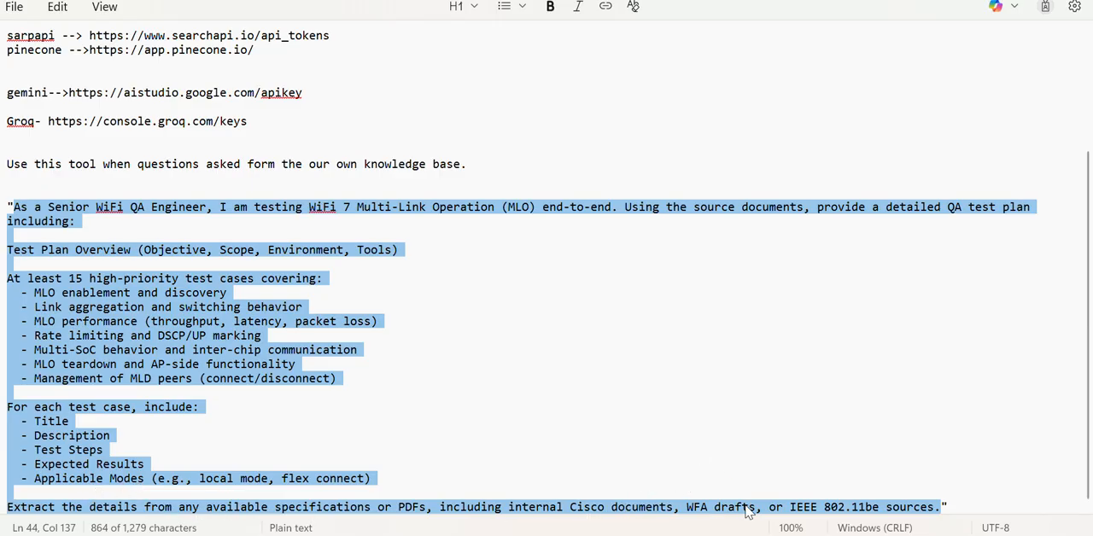
key(alt+Tab)
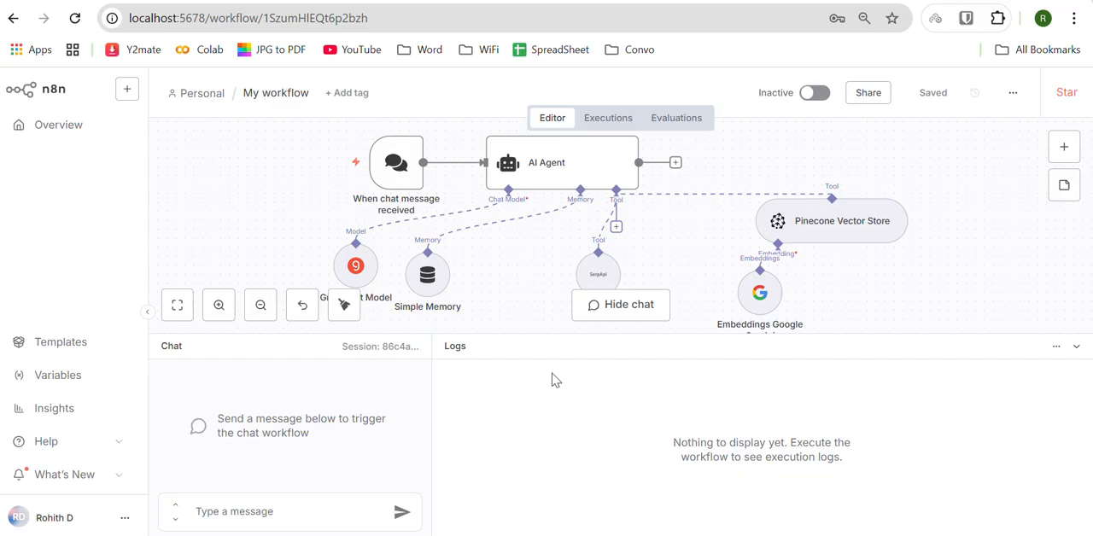
click(257, 507)
key(ctrl+v)
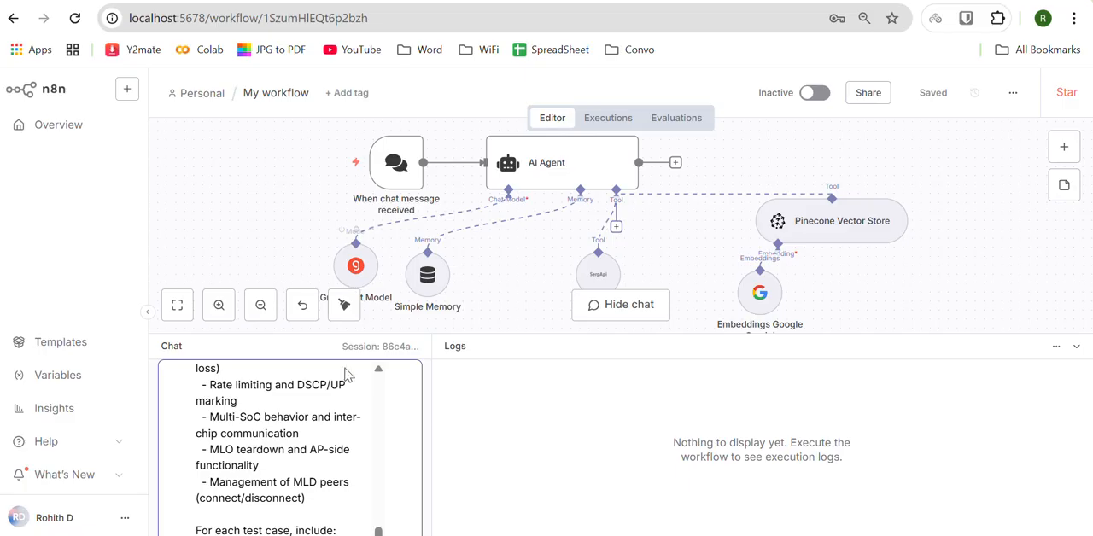
key(Return)
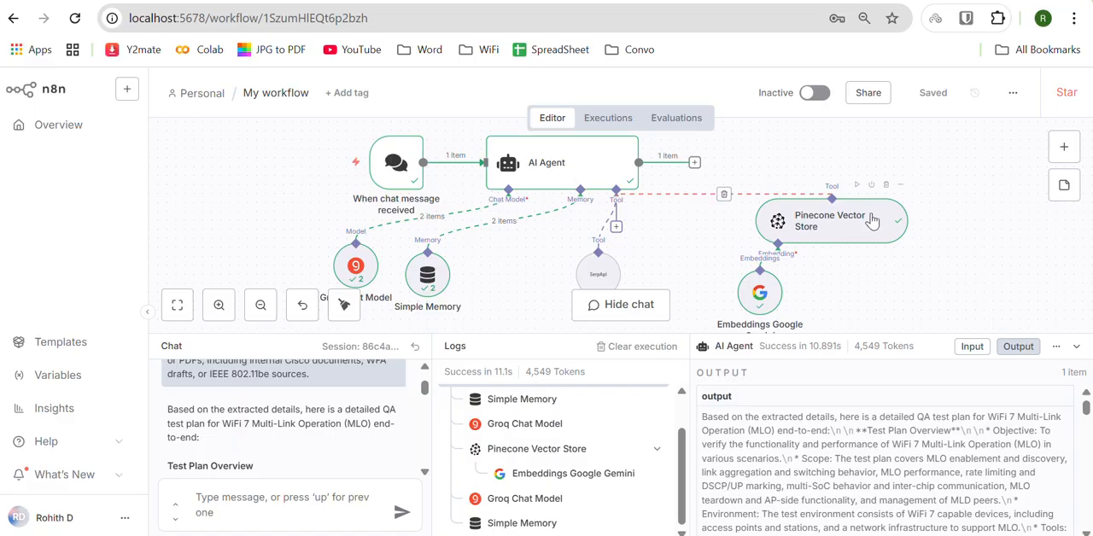
Step: Read the generated test plan in the chat, examining the MLO Enablement and Discovery case's description, test steps and expected results
scroll(264, 422, up, 1)
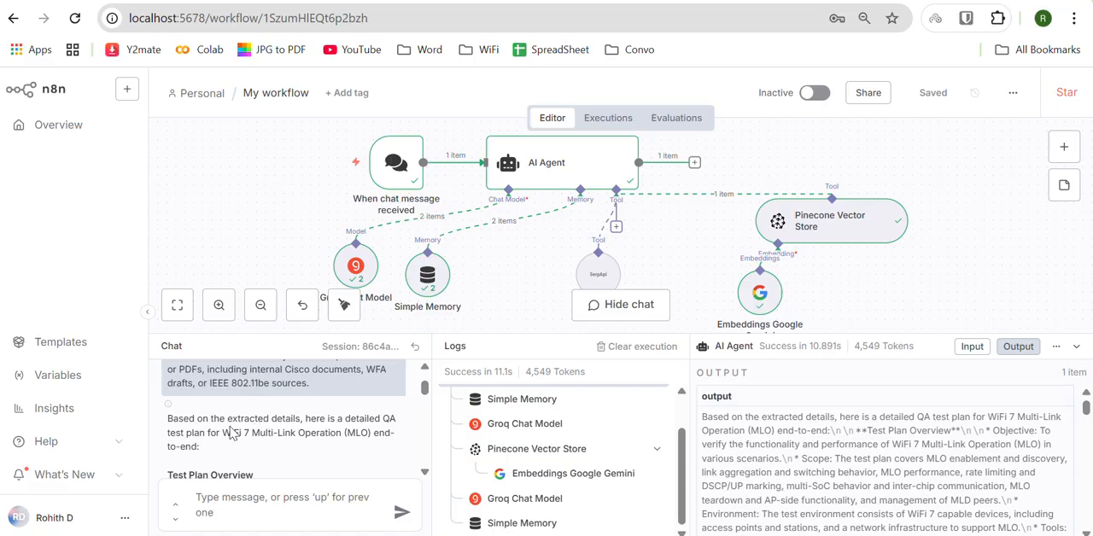
scroll(277, 434, down, 4)
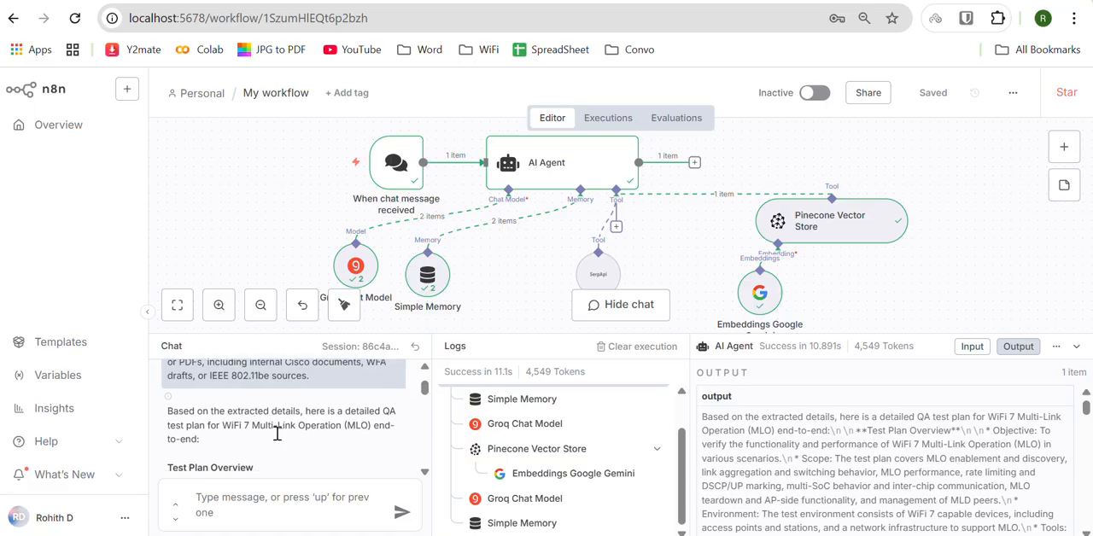
scroll(278, 434, down, 5)
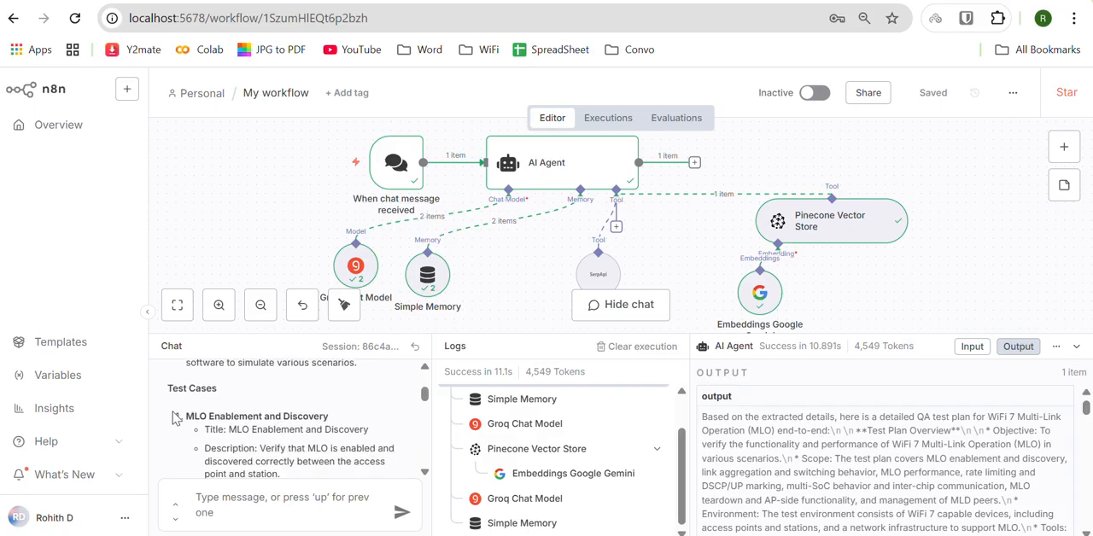
drag(183, 416, 328, 413)
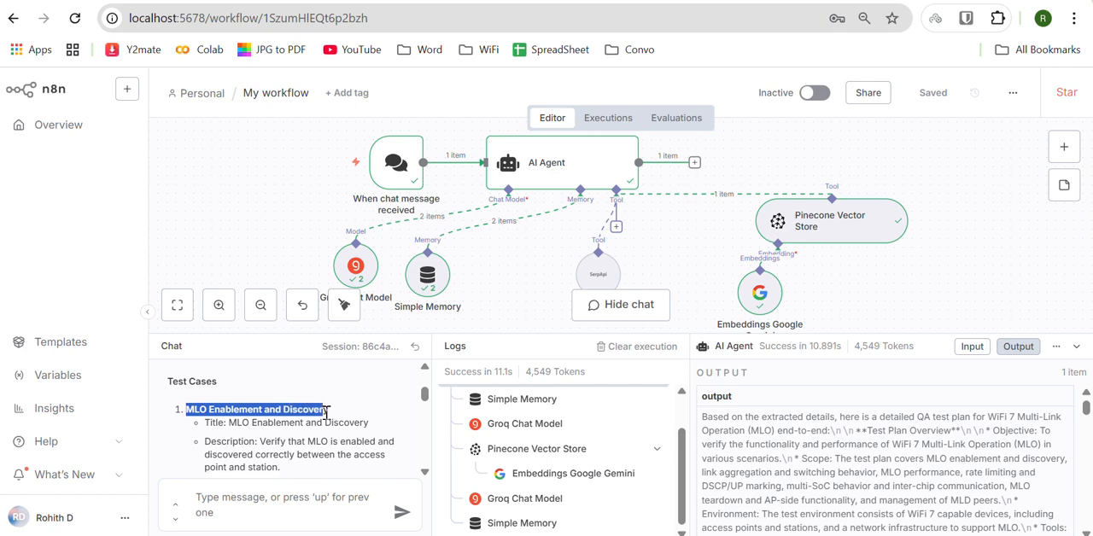
scroll(325, 416, down, 1)
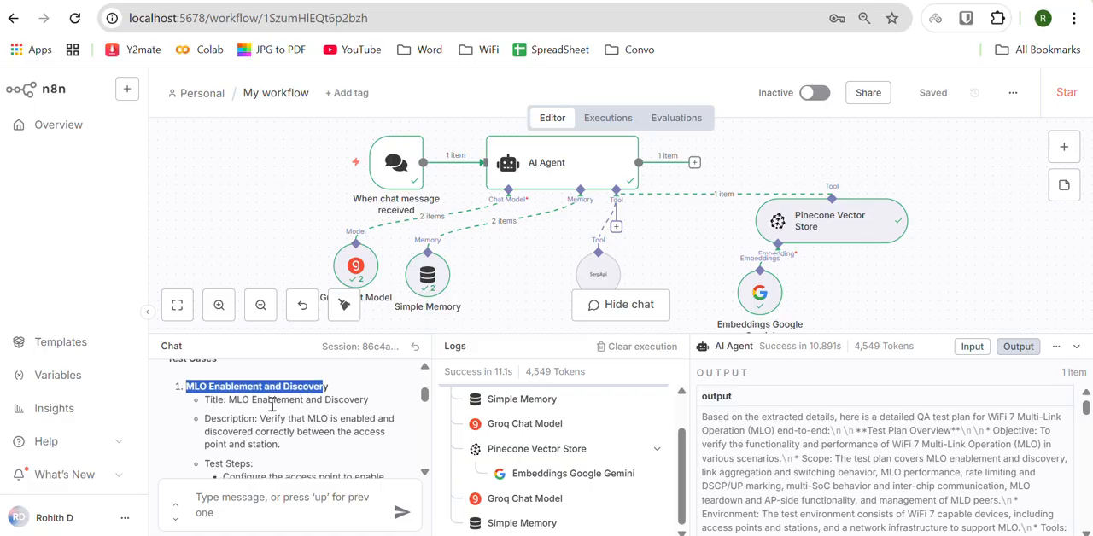
scroll(277, 407, down, 1)
scroll(282, 415, down, 2)
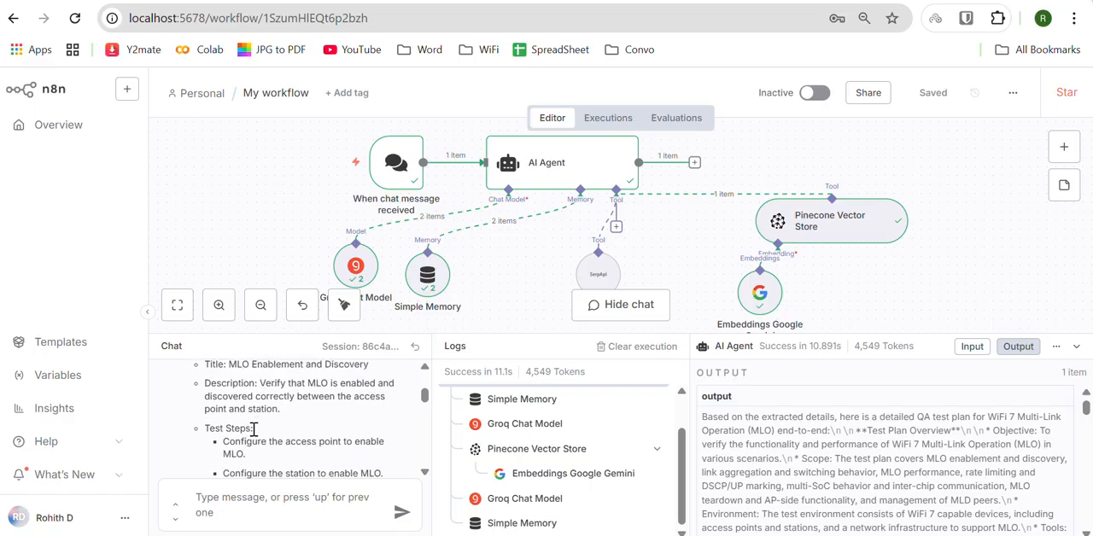
drag(226, 423, 256, 439)
scroll(254, 439, down, 2)
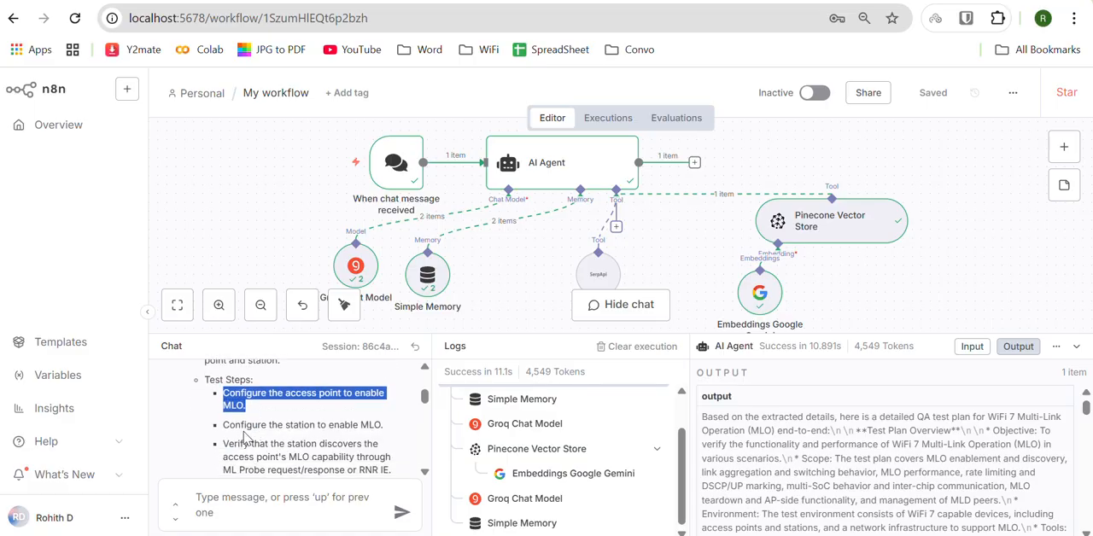
scroll(256, 437, down, 2)
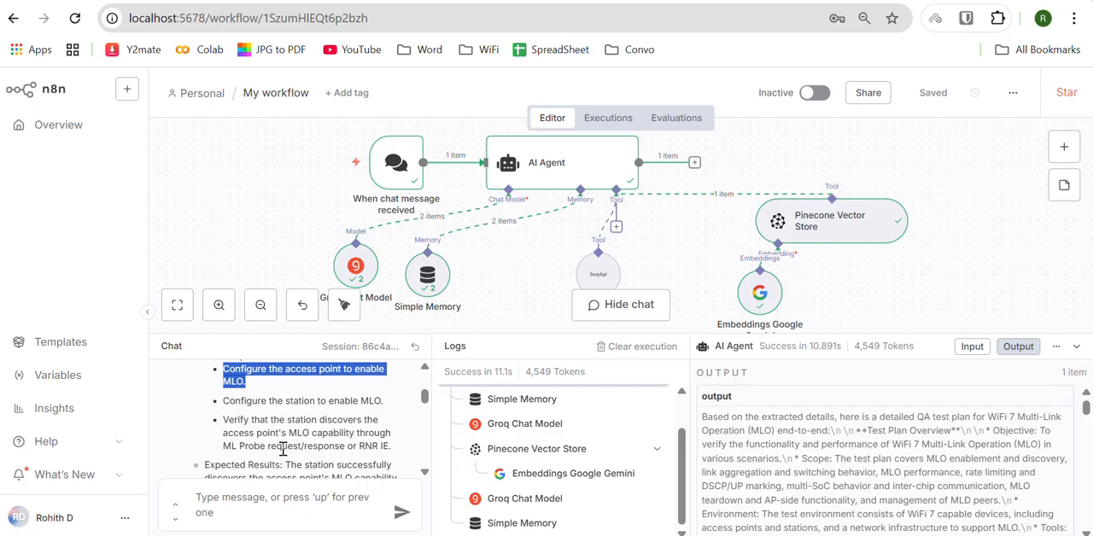
scroll(284, 450, down, 1)
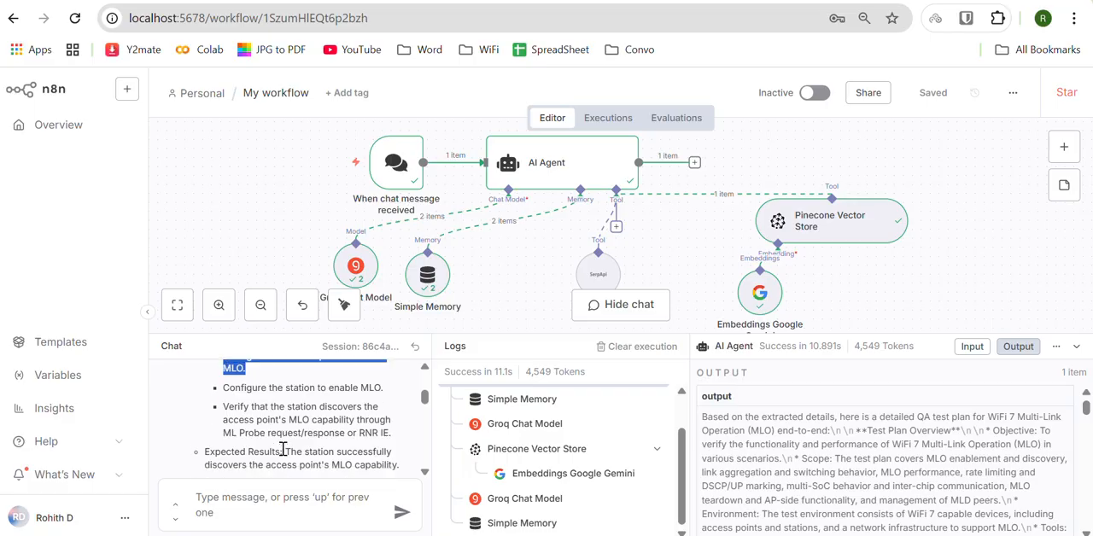
drag(223, 400, 372, 431)
scroll(372, 431, down, 1)
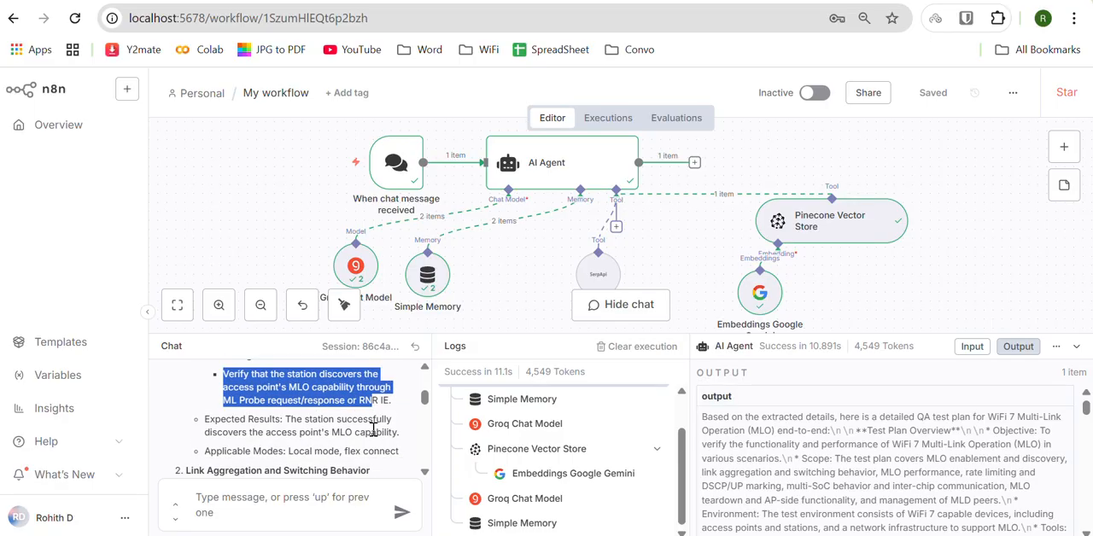
Step: Read the remaining MLO test cases in the chat, through MLO Multi-SoC Behavior with Multiple SoCs and the closing note
drag(285, 422, 211, 451)
scroll(211, 451, down, 1)
scroll(211, 451, down, 20)
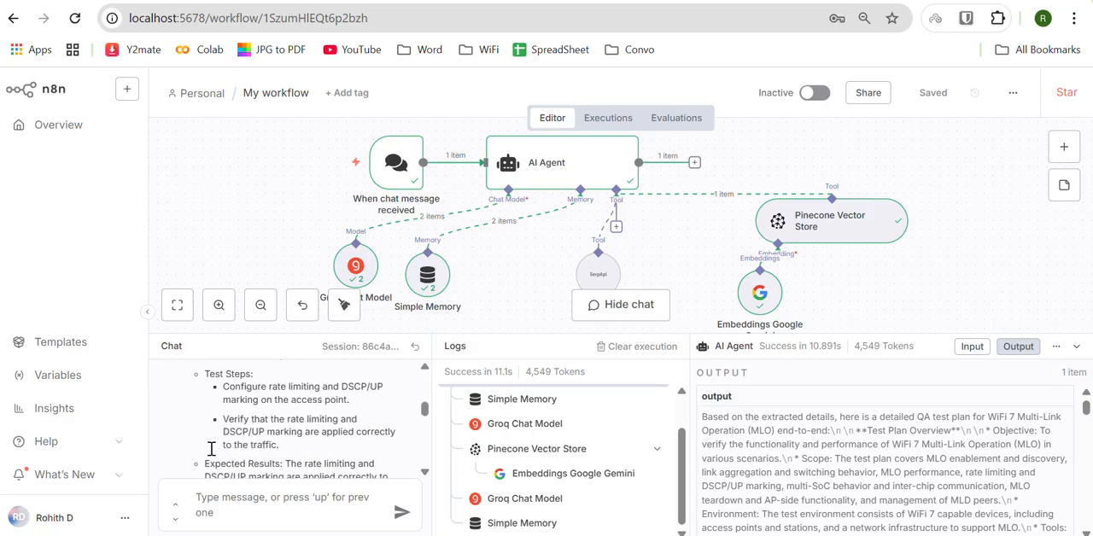
scroll(213, 455, down, 10)
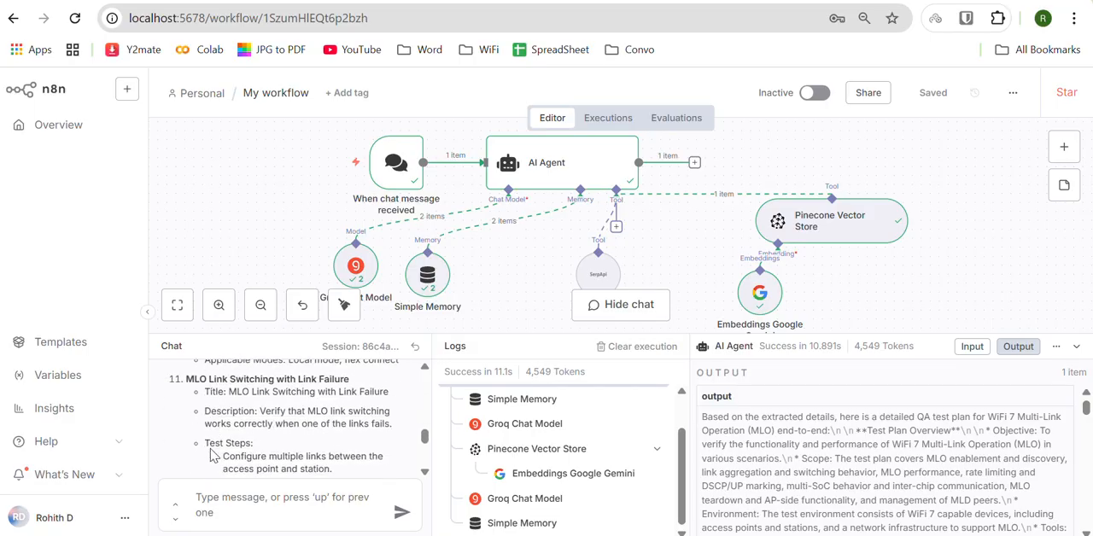
scroll(211, 455, down, 10)
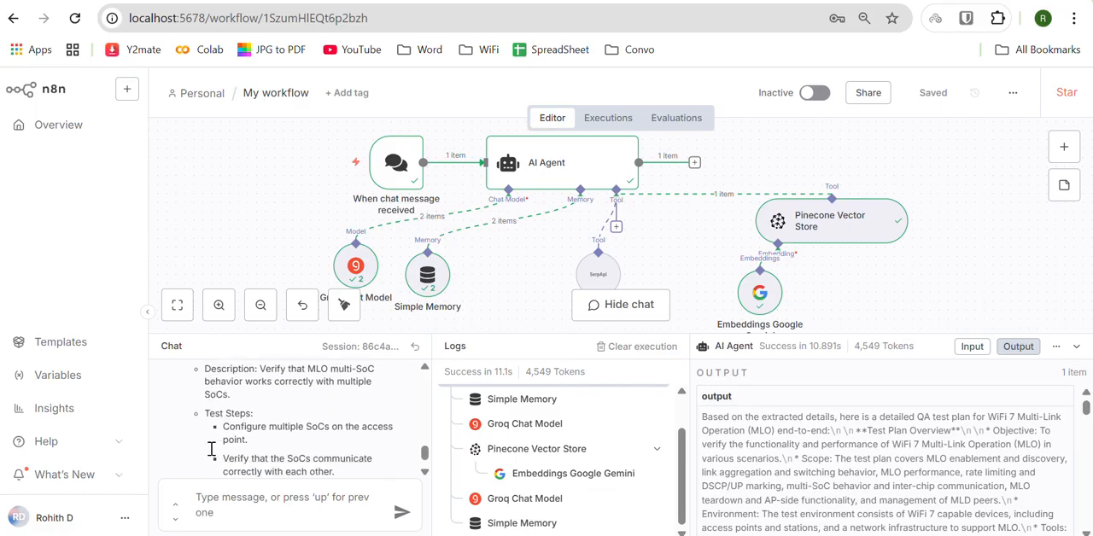
scroll(211, 456, down, 2)
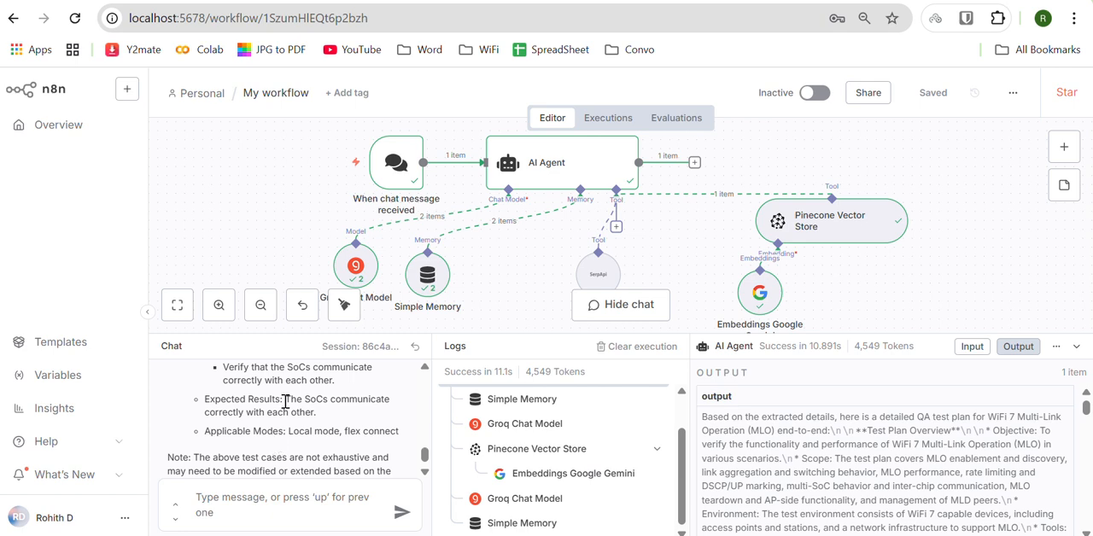
scroll(326, 427, up, 3)
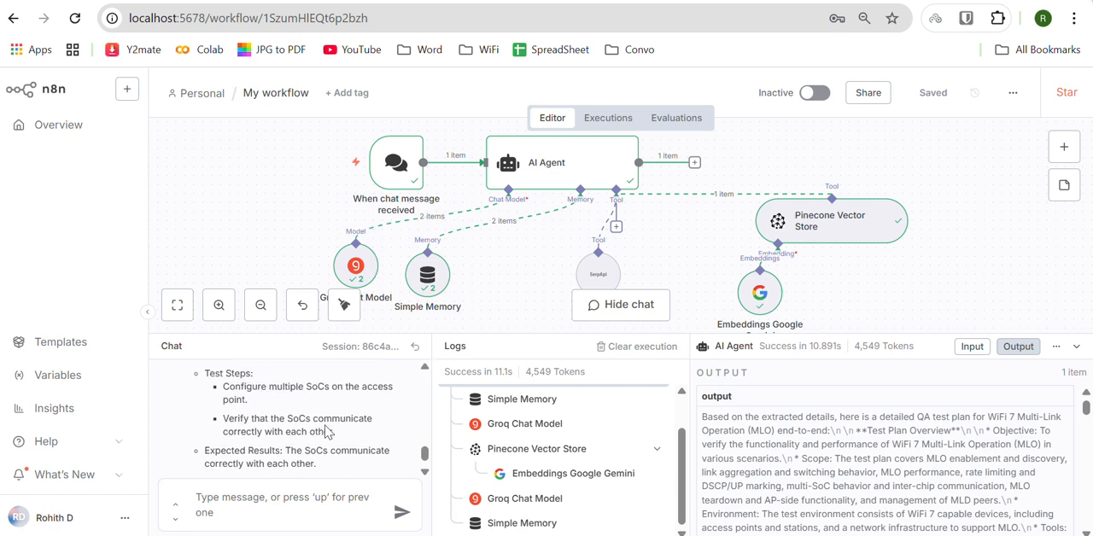
scroll(326, 431, up, 3)
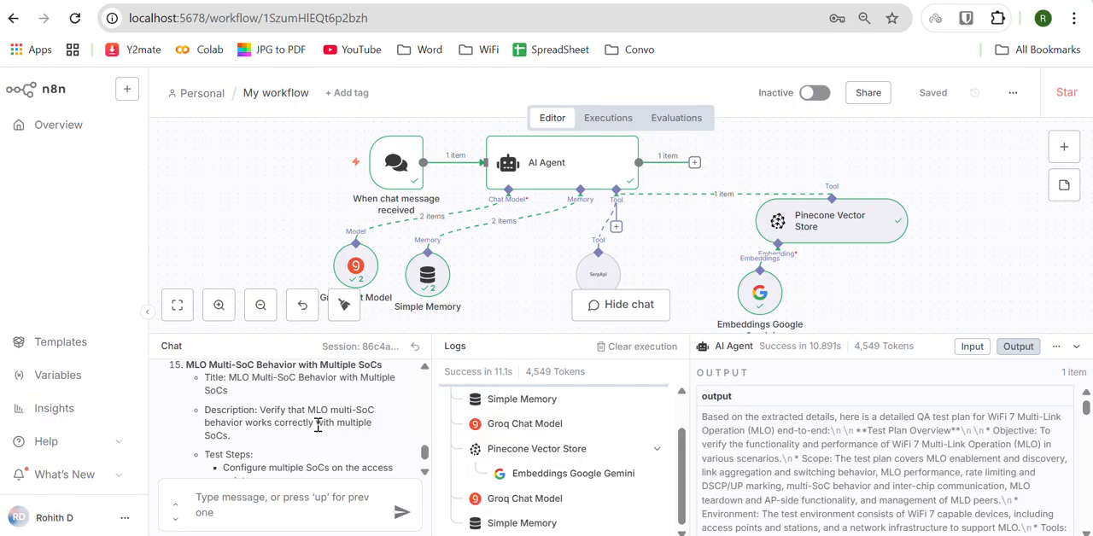
scroll(239, 408, down, 10)
Step: Ask the agent for more test cases by sending "give another 15 cases" in the chat
click(232, 495)
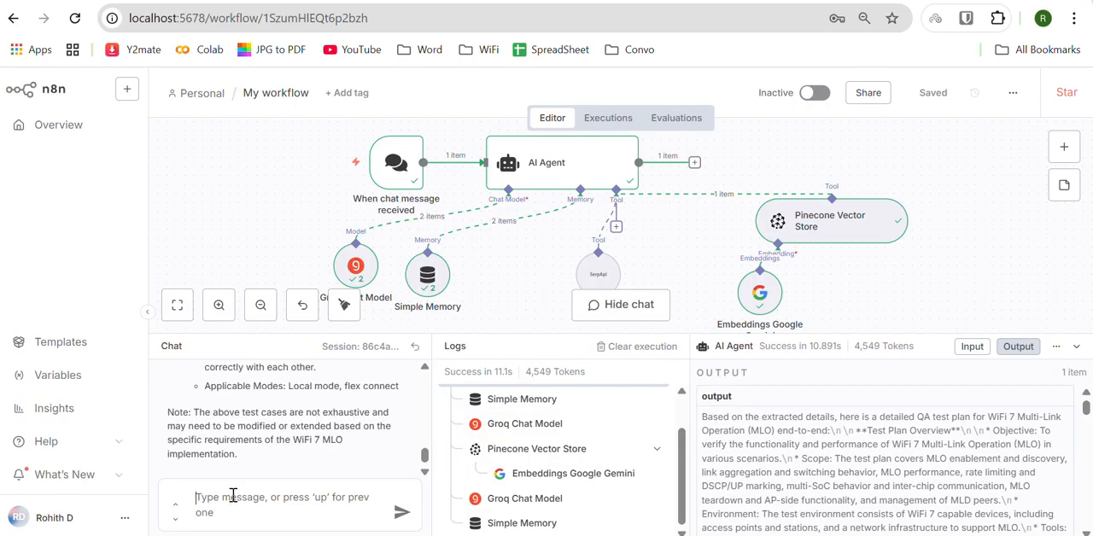
text(give a)
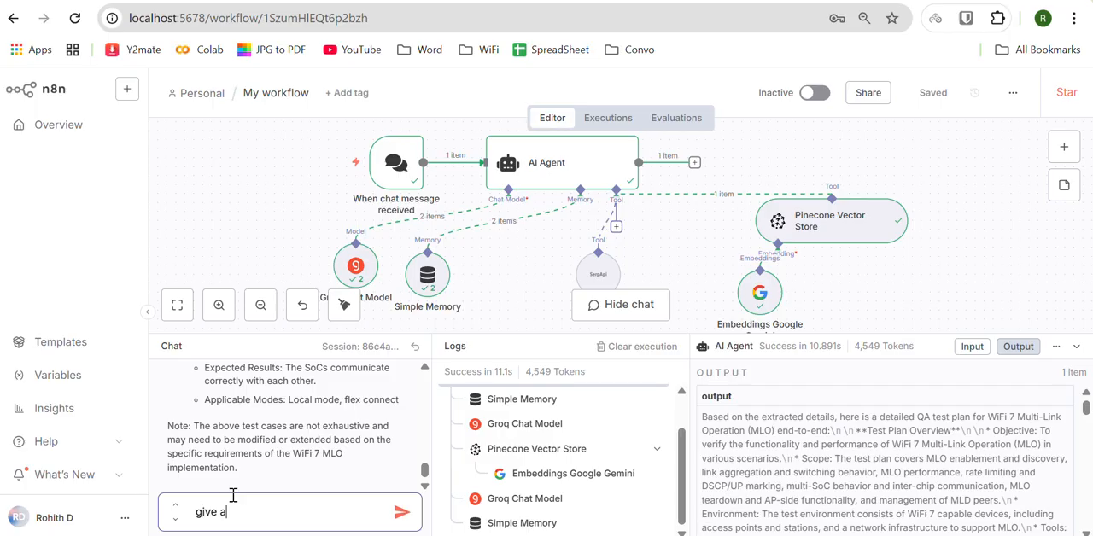
text(nother 15 cases)
key(Return)
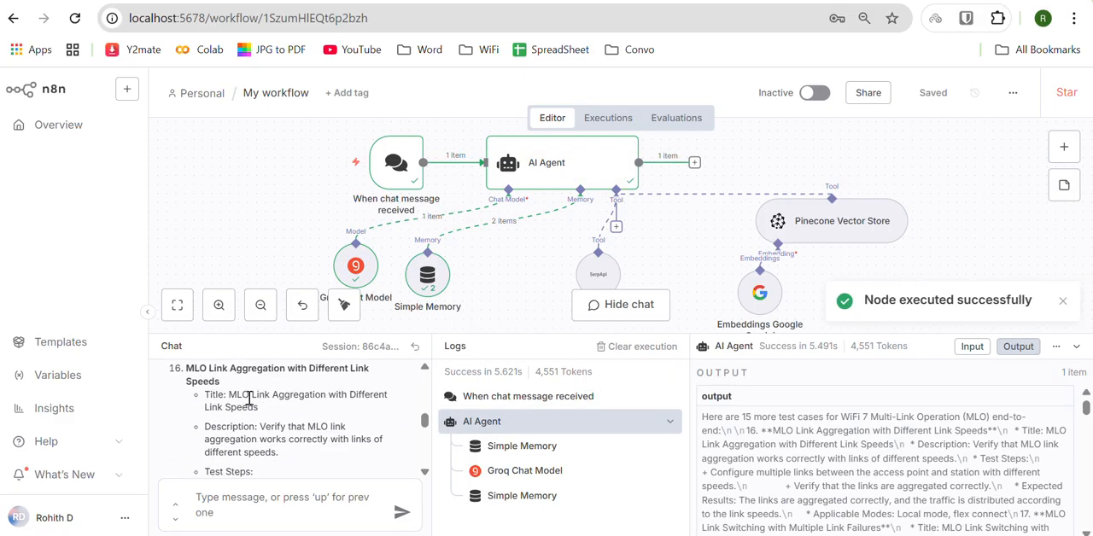
Step: Read through the additional MLO test cases in the chat, then shrink the chat and logs area to enlarge the canvas
scroll(248, 398, down, 5)
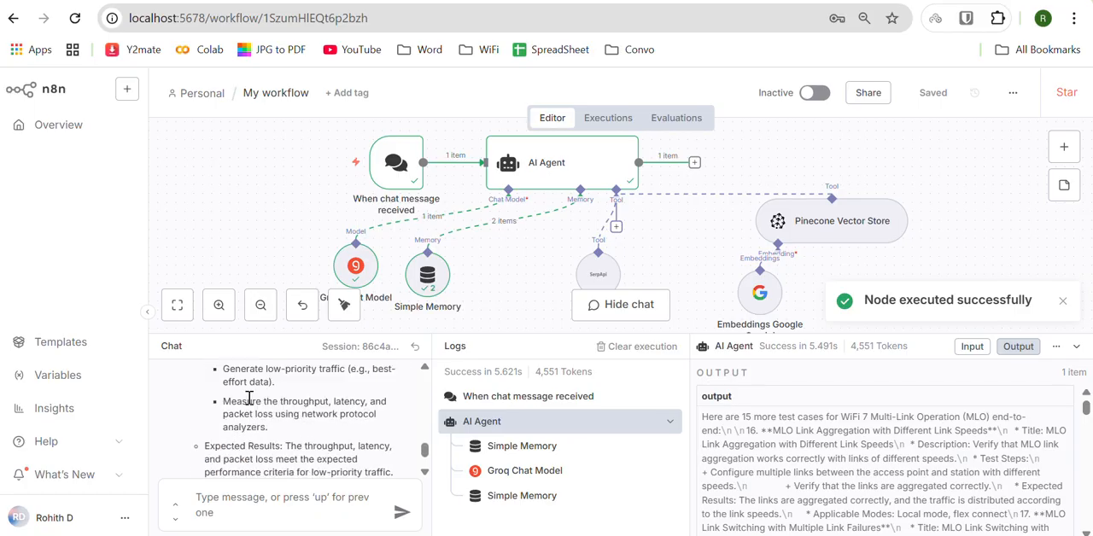
scroll(249, 398, down, 3)
scroll(249, 401, up, 4)
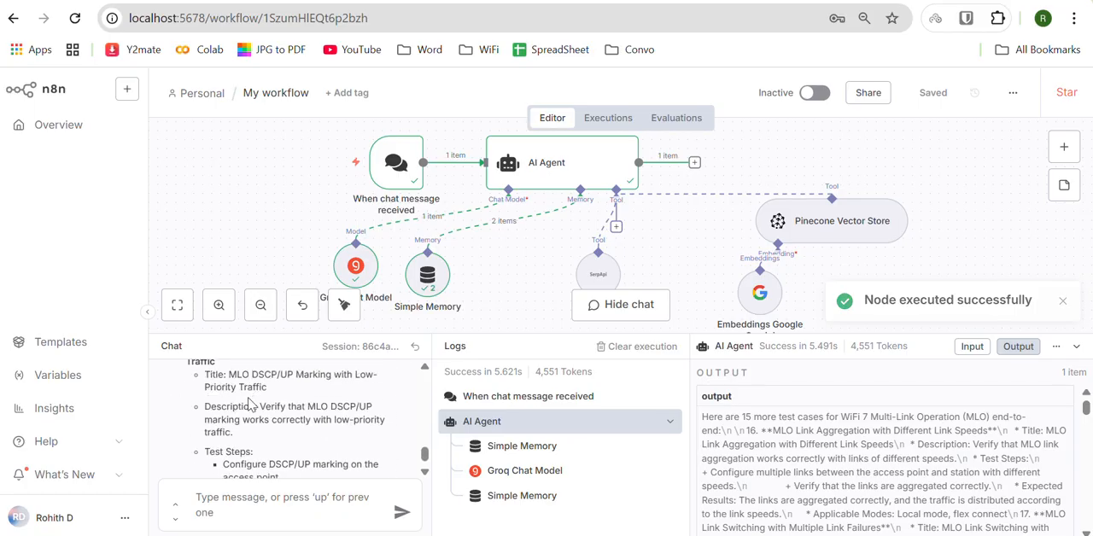
scroll(248, 402, up, 2)
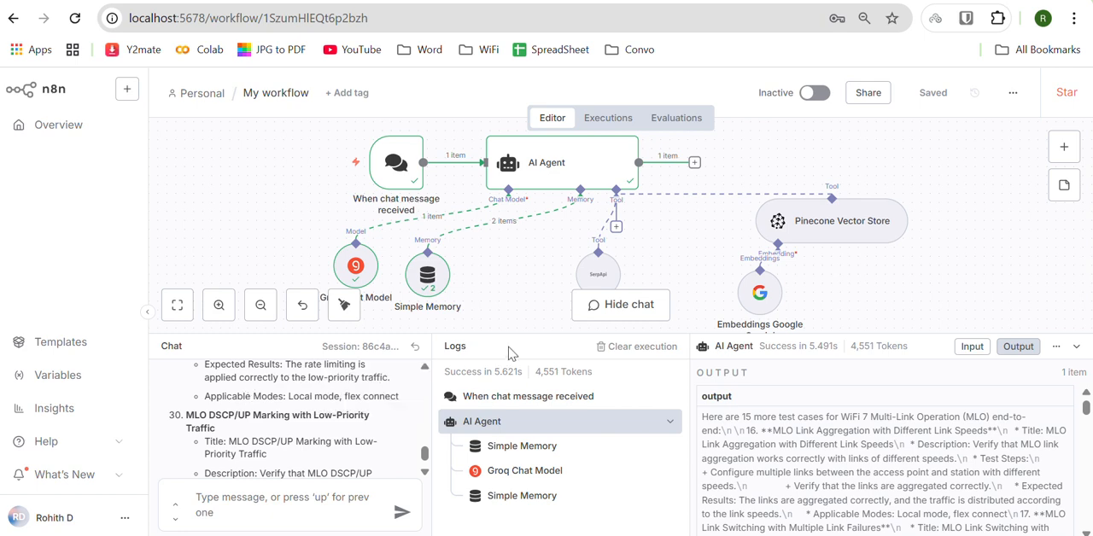
drag(519, 336, 509, 504)
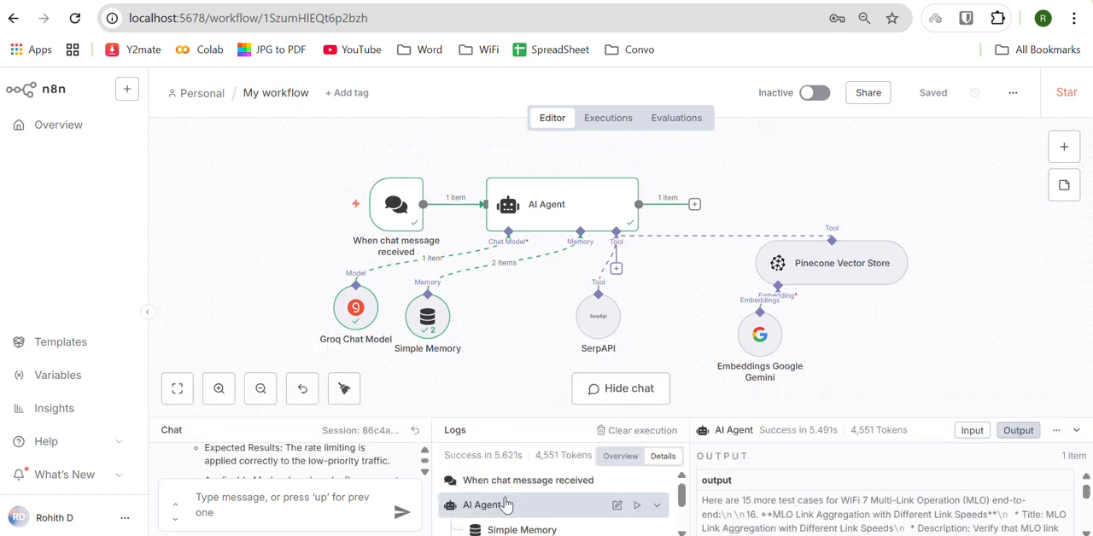
Step: Open the list of tools that can be attached to the AI Agent and examine the Model Context Protocol and Vector Stores options
click(615, 269)
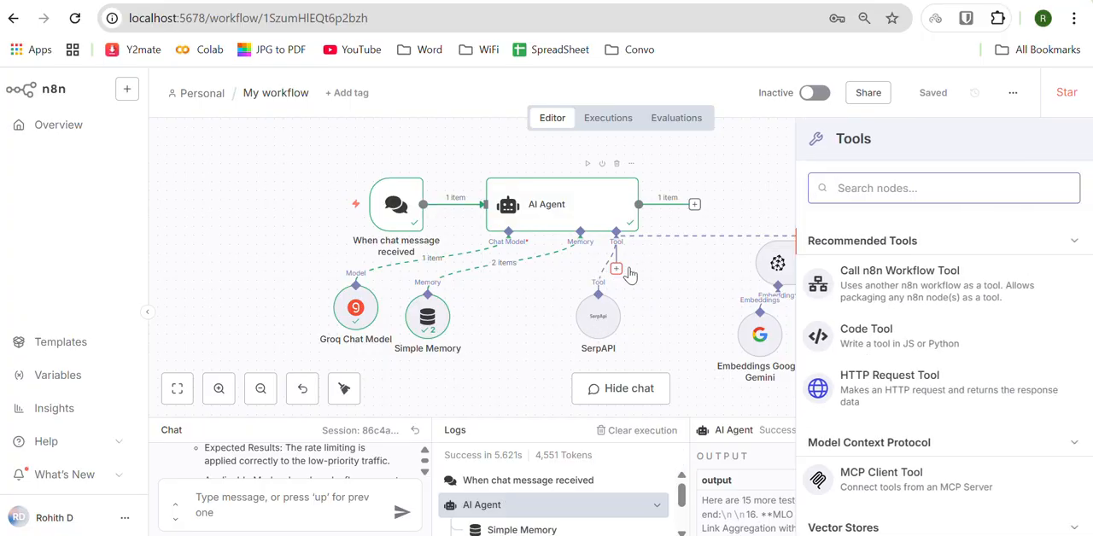
click(947, 178)
click(915, 186)
scroll(911, 281, down, 3)
scroll(911, 314, down, 5)
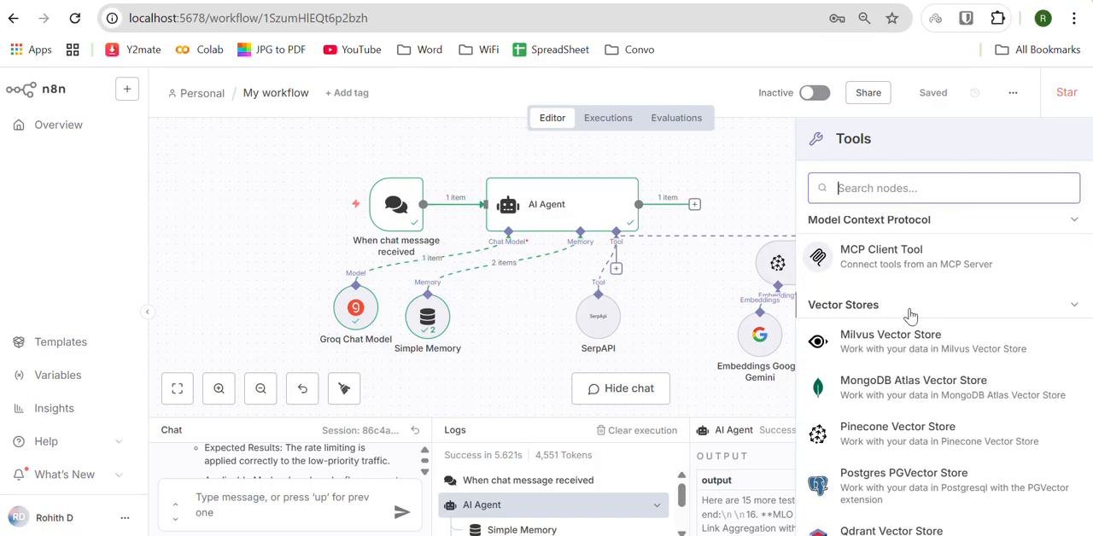
scroll(910, 314, up, 2)
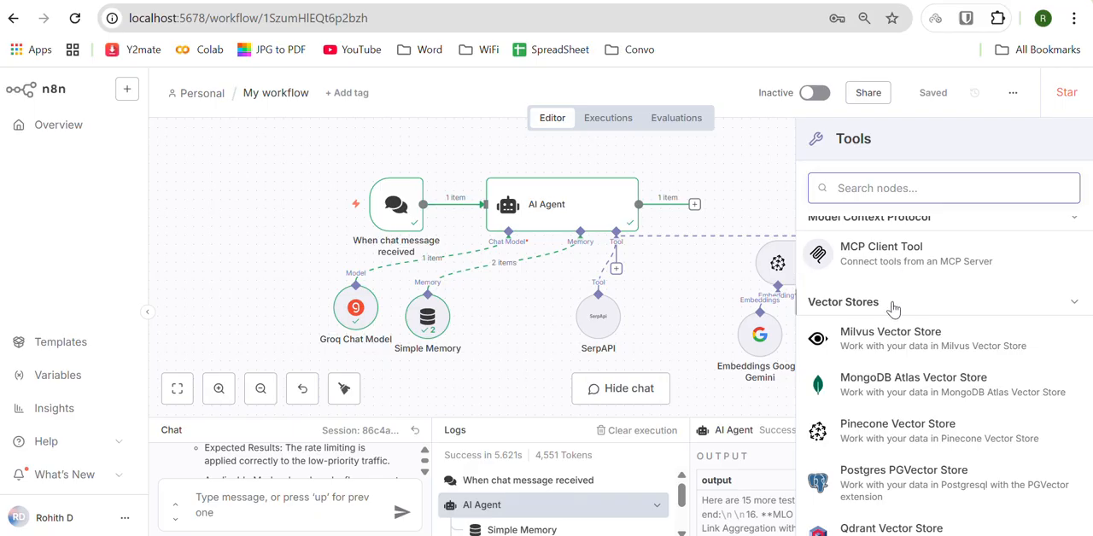
scroll(893, 308, down, 2)
scroll(888, 350, down, 4)
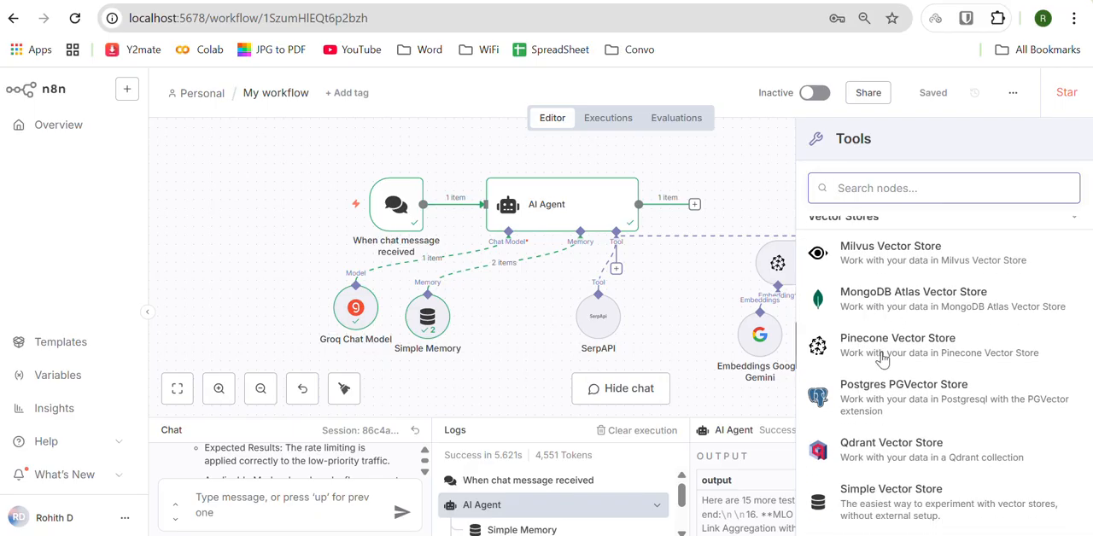
scroll(902, 365, down, 10)
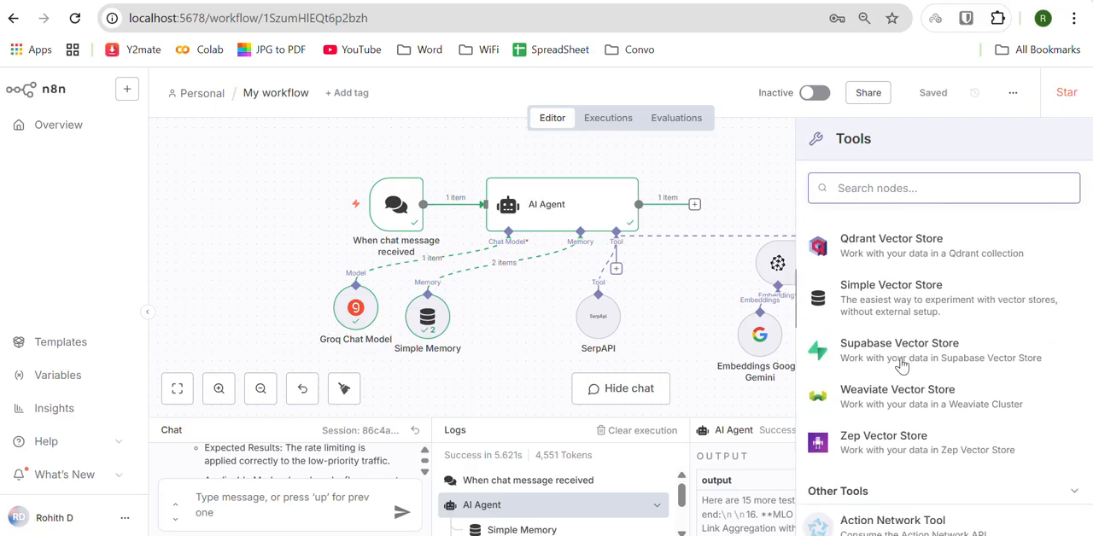
Step: Browse the Other Tools options for the AI Agent, examining the GitHub, GitLab, Gmail and Google integrations
scroll(902, 365, down, 10)
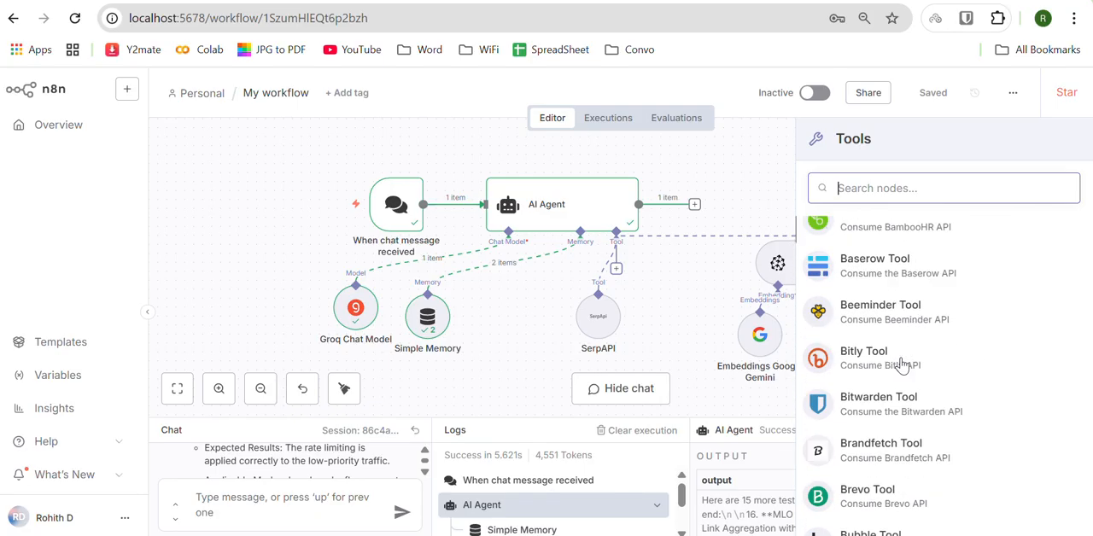
scroll(902, 365, down, 10)
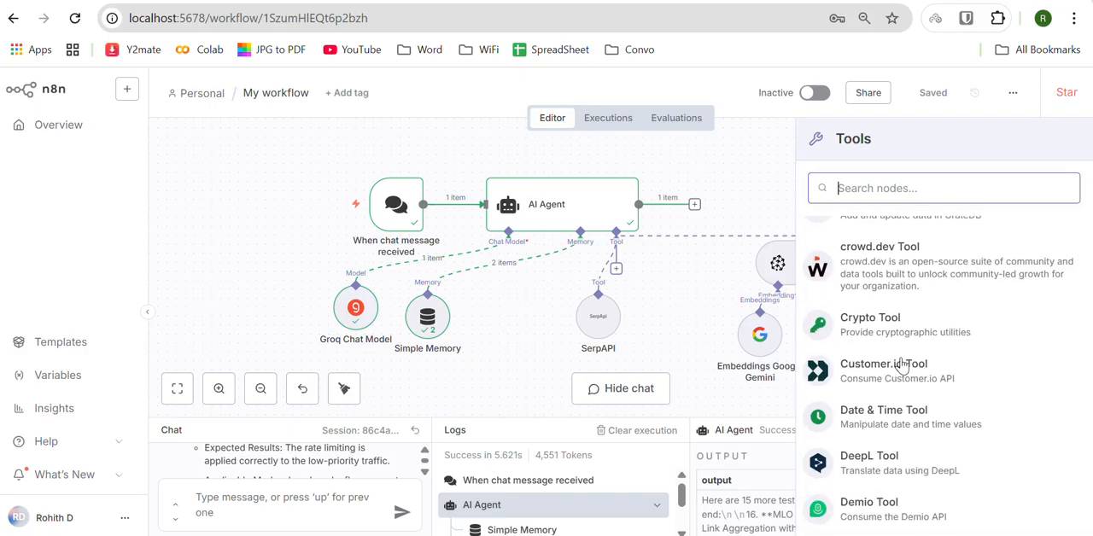
scroll(902, 365, down, 20)
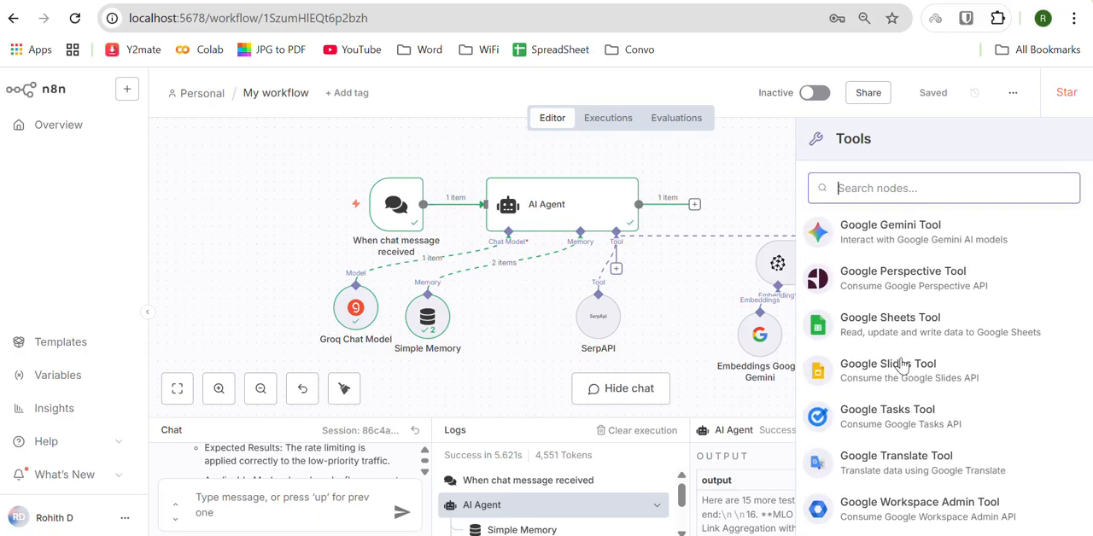
scroll(902, 364, up, 5)
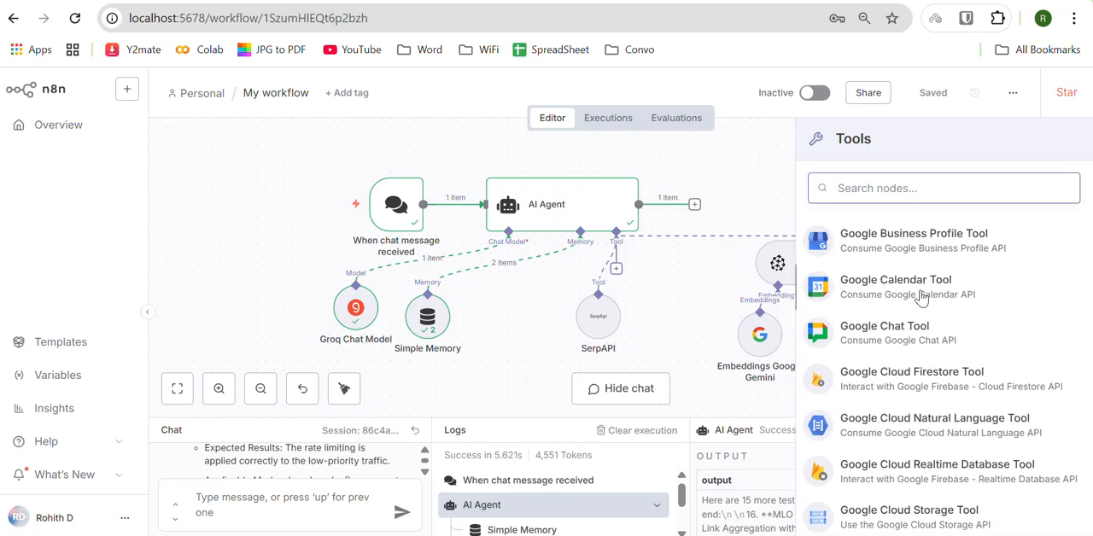
scroll(921, 298, up, 8)
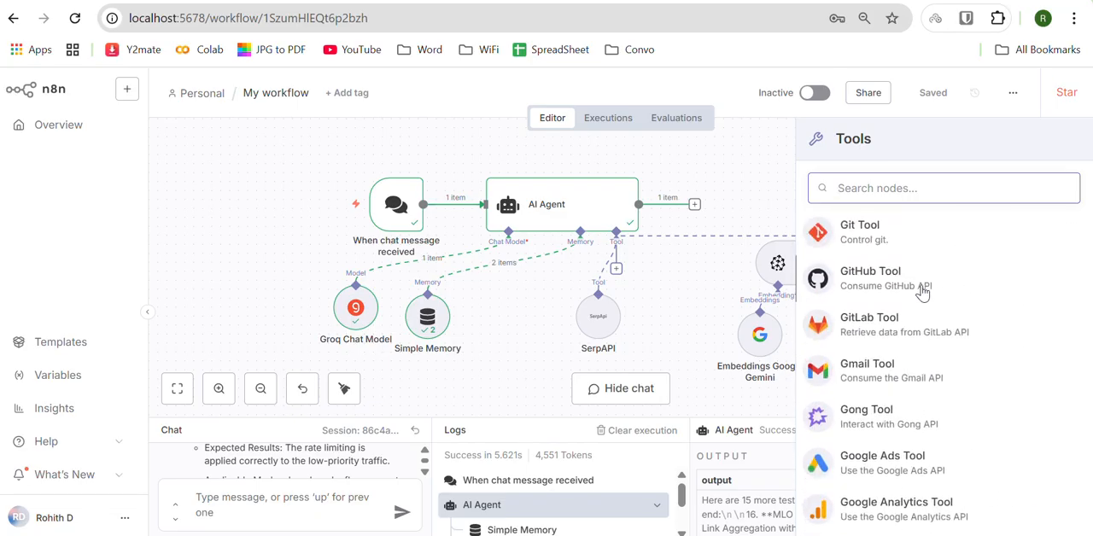
scroll(923, 292, up, 2)
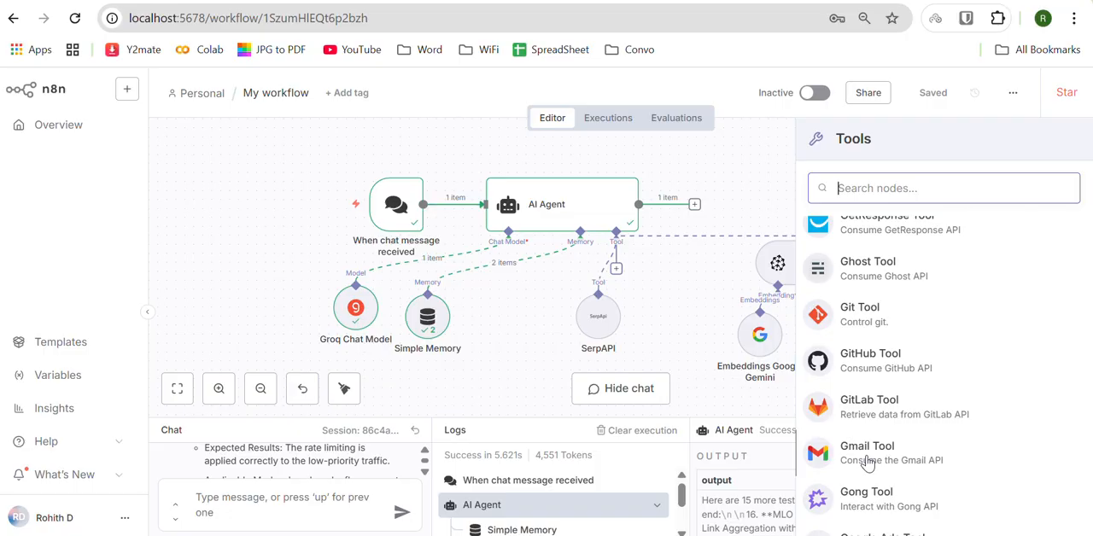
Step: Browse further integrations such as Jira Software, LinkedIn and Postgres, and close the tool list without adding one
scroll(867, 462, down, 8)
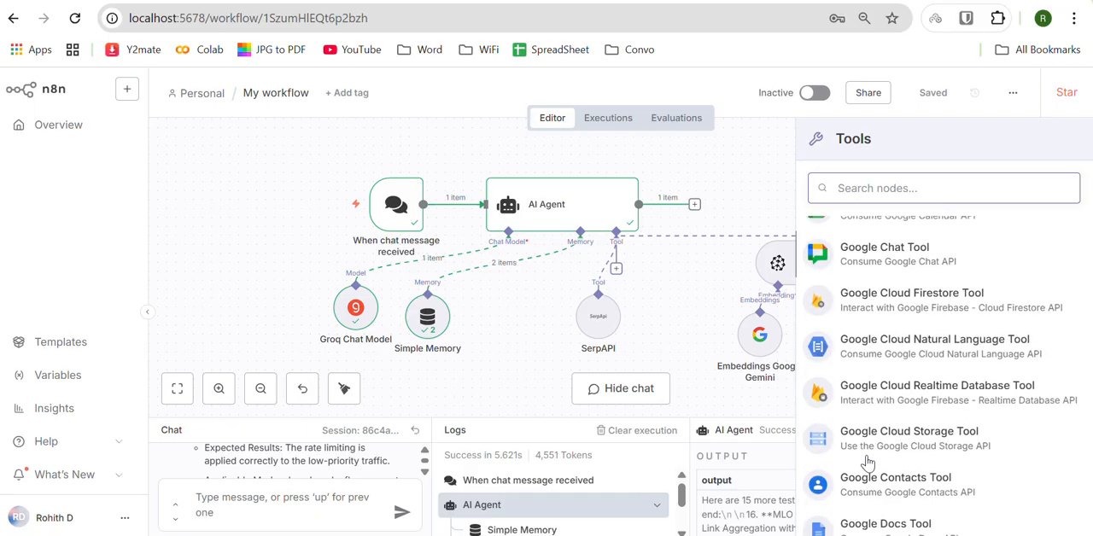
scroll(867, 462, down, 8)
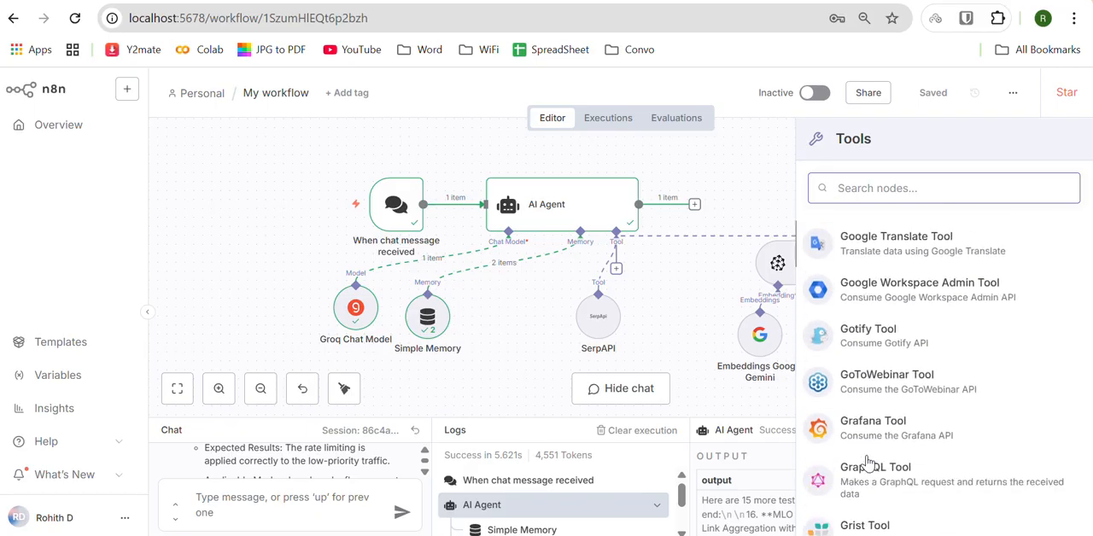
scroll(867, 462, down, 8)
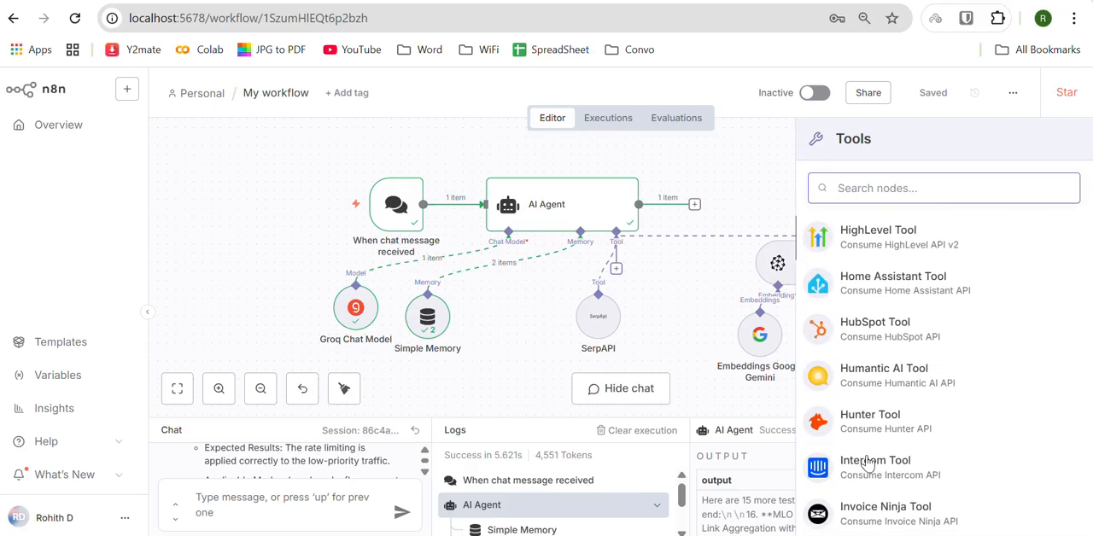
scroll(867, 462, down, 6)
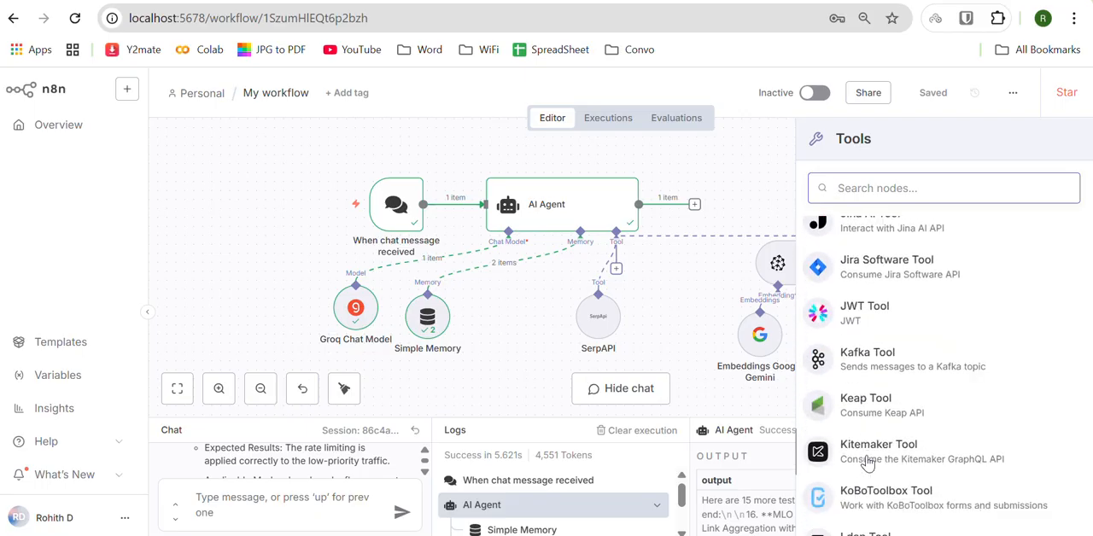
scroll(866, 462, down, 2)
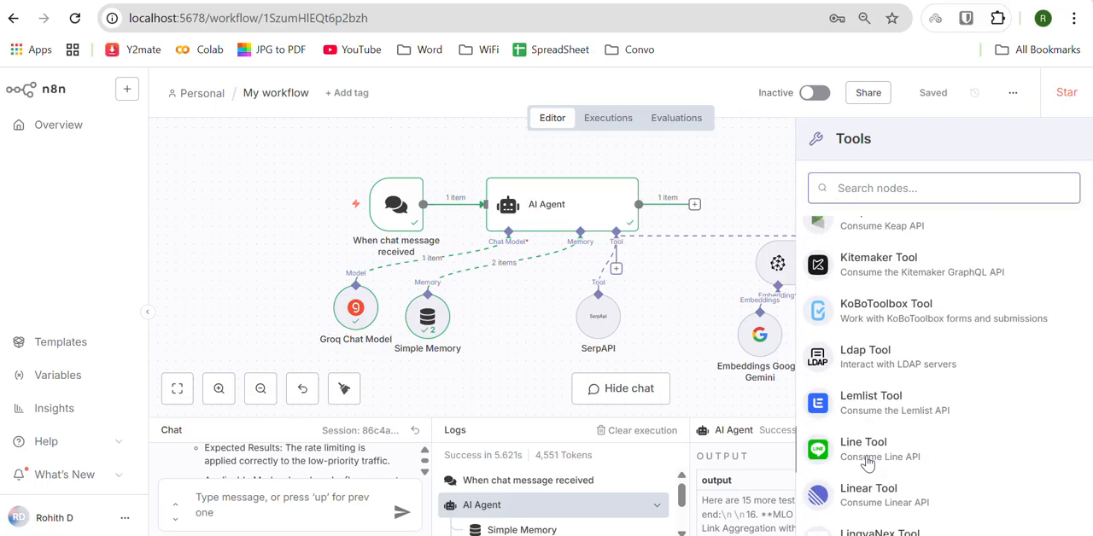
scroll(867, 462, down, 4)
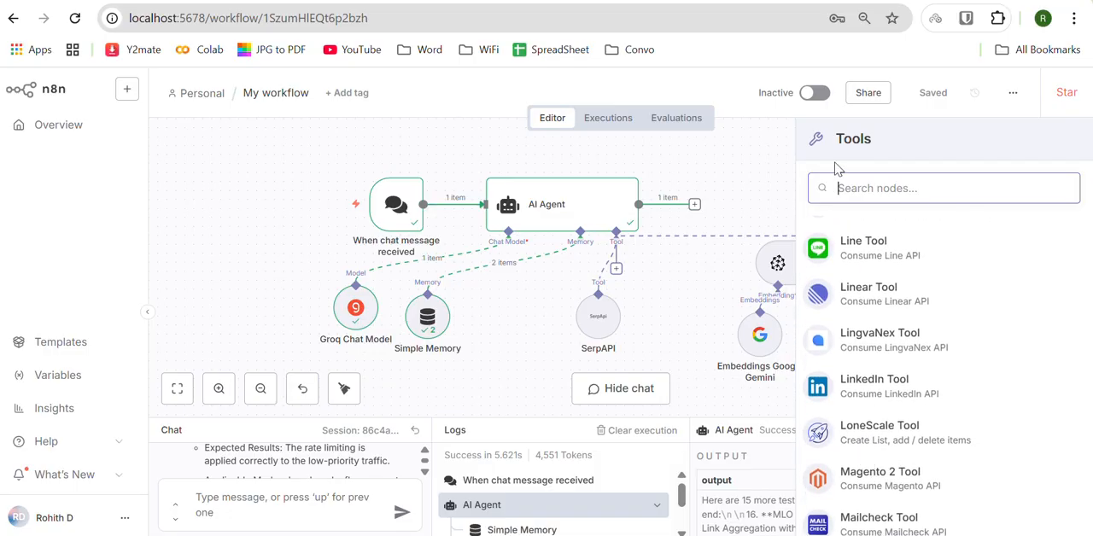
scroll(896, 299, down, 2)
scroll(897, 299, down, 15)
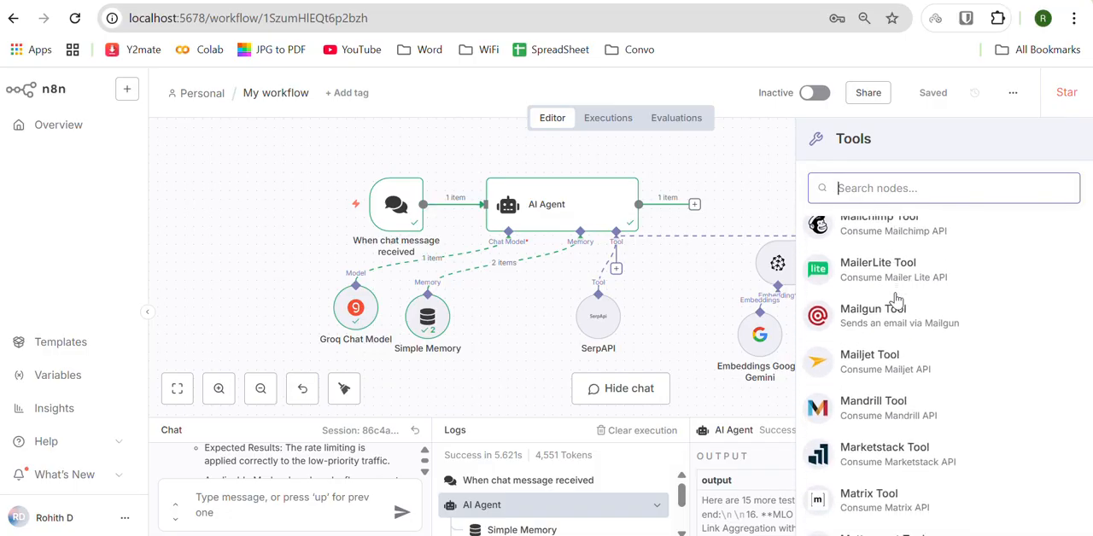
scroll(897, 299, down, 20)
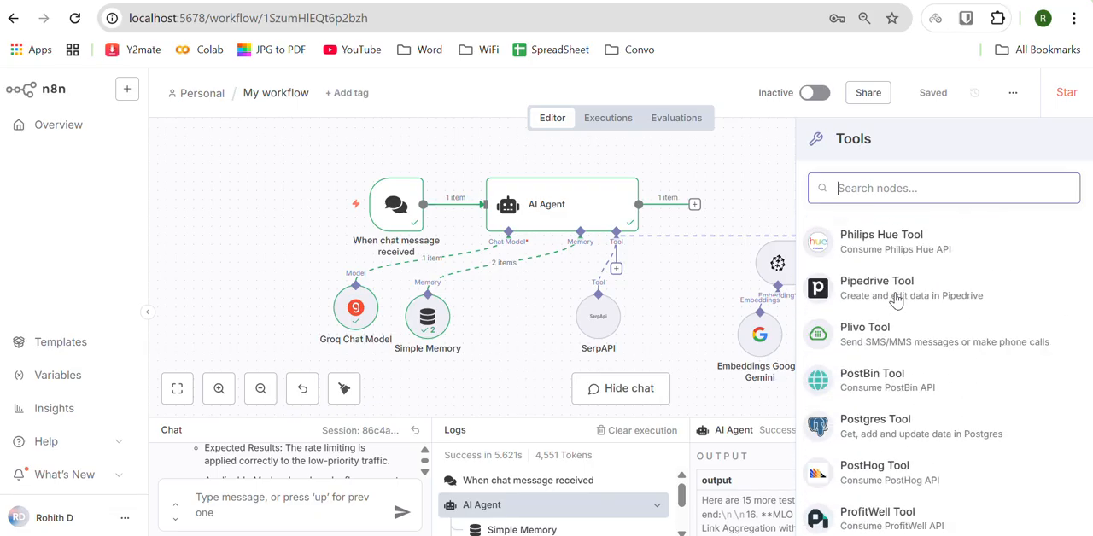
click(705, 275)
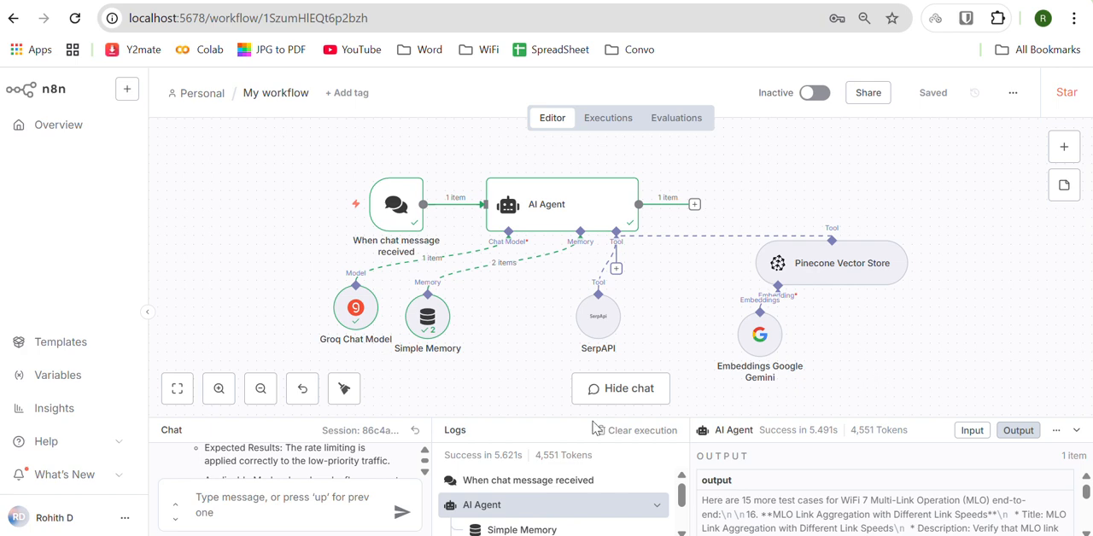
Step: Open the AI Agent node and examine its parameters, chat input and output
click(338, 494)
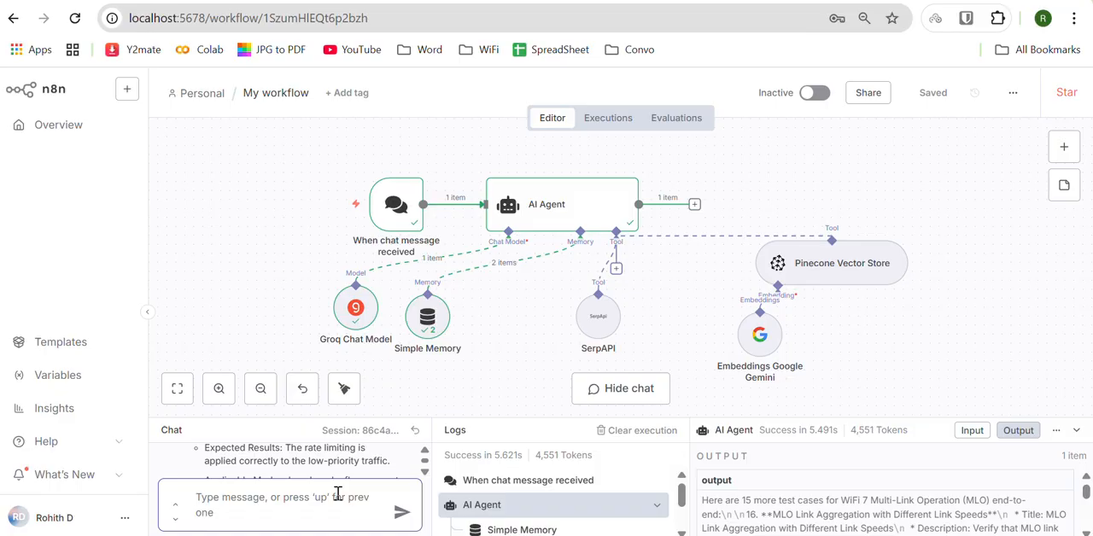
double_click(553, 206)
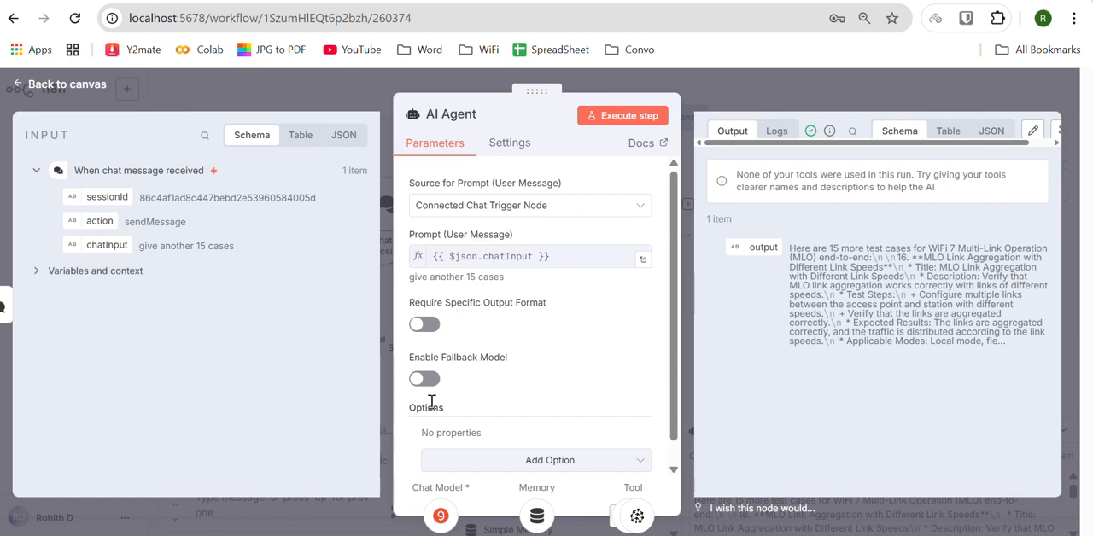
Step: Close the AI Agent node's details and examine the workflow's additional actions, such as Download and Import from File
click(19, 88)
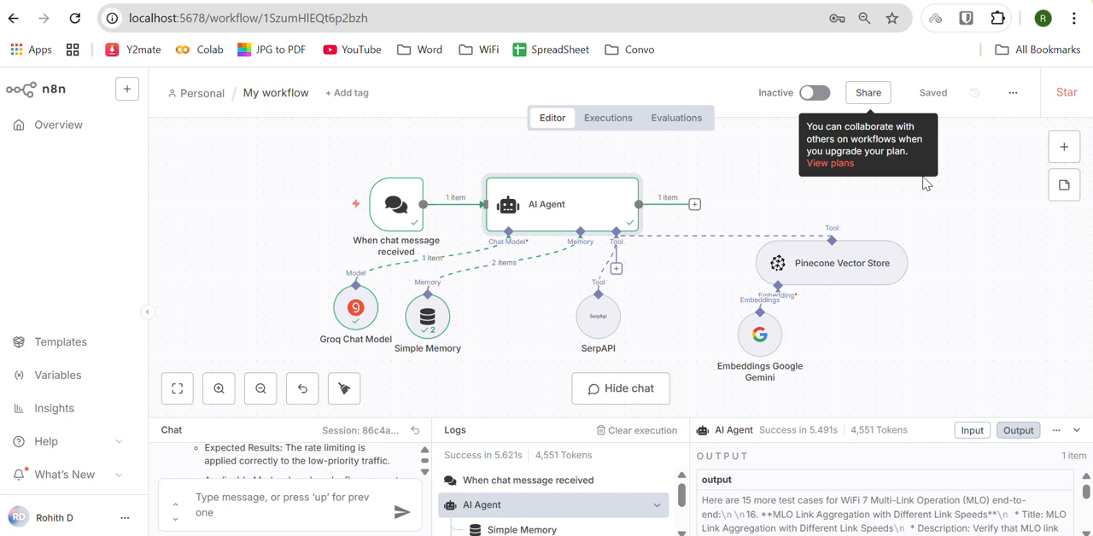
click(1013, 93)
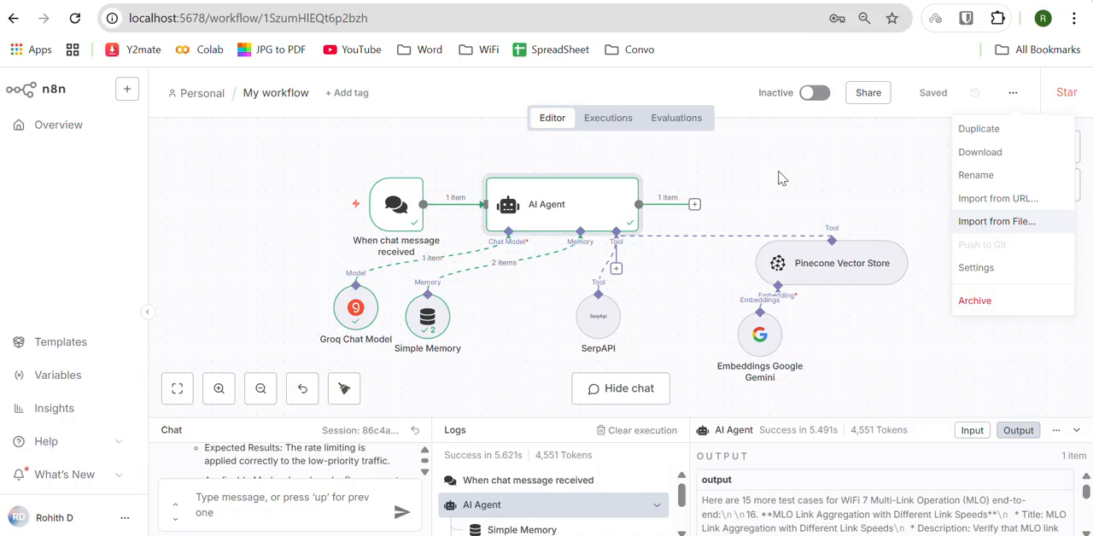
Step: Browse the AI nodes that can follow the AI Agent's output, and close the node list without adding one
click(695, 205)
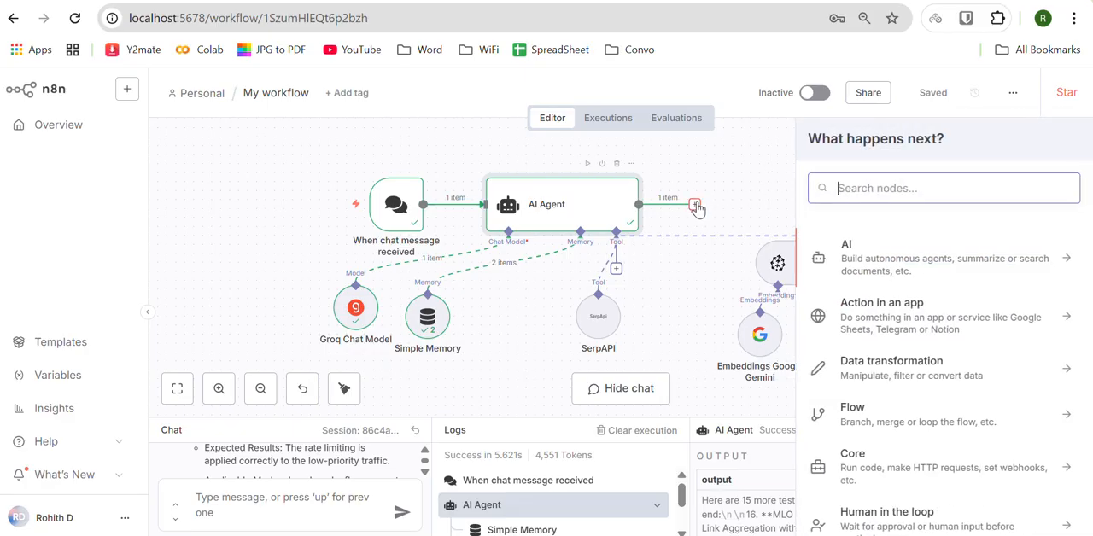
click(878, 246)
scroll(905, 378, down, 3)
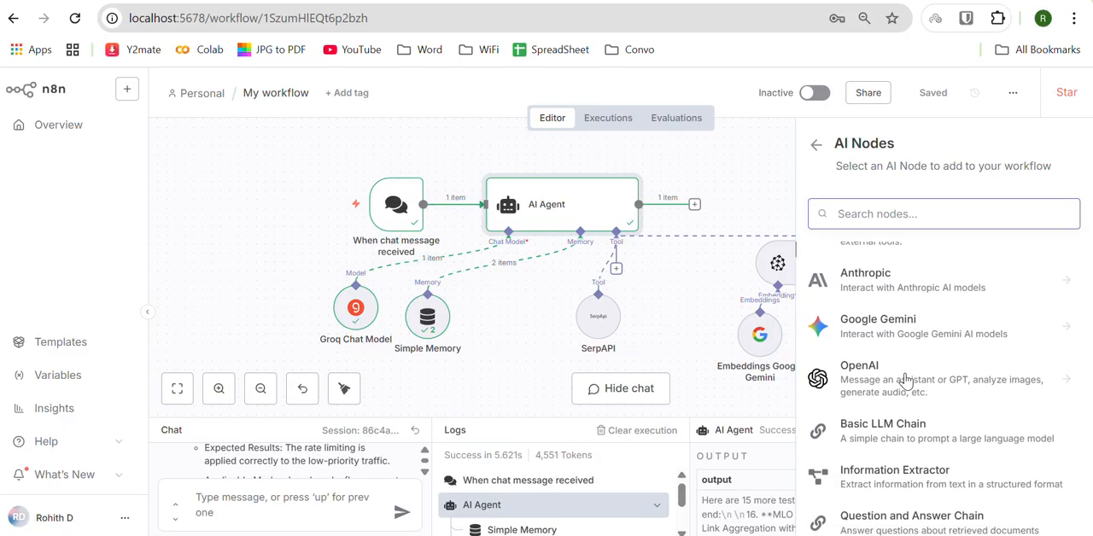
scroll(907, 379, down, 1)
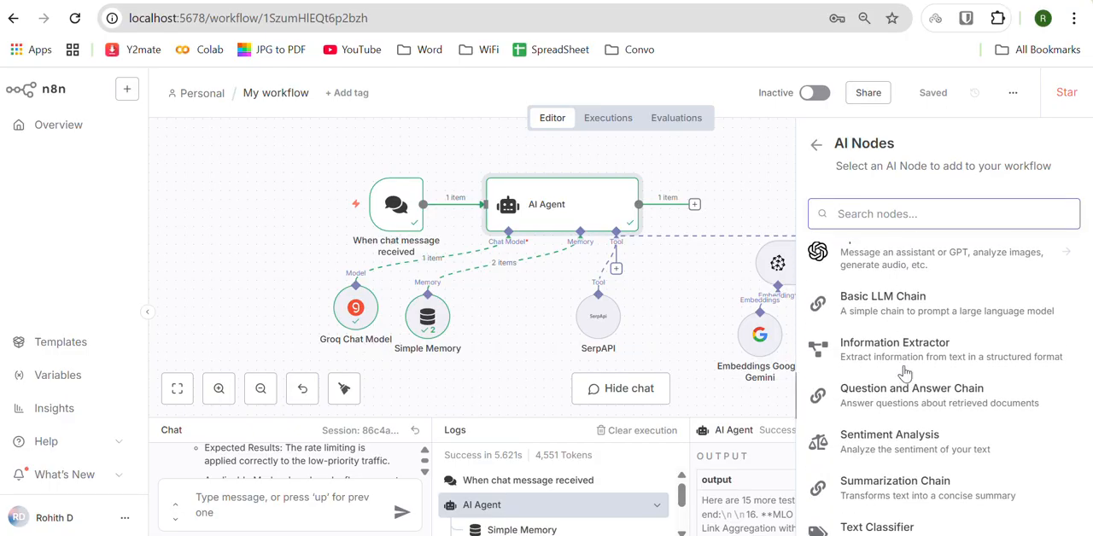
click(814, 159)
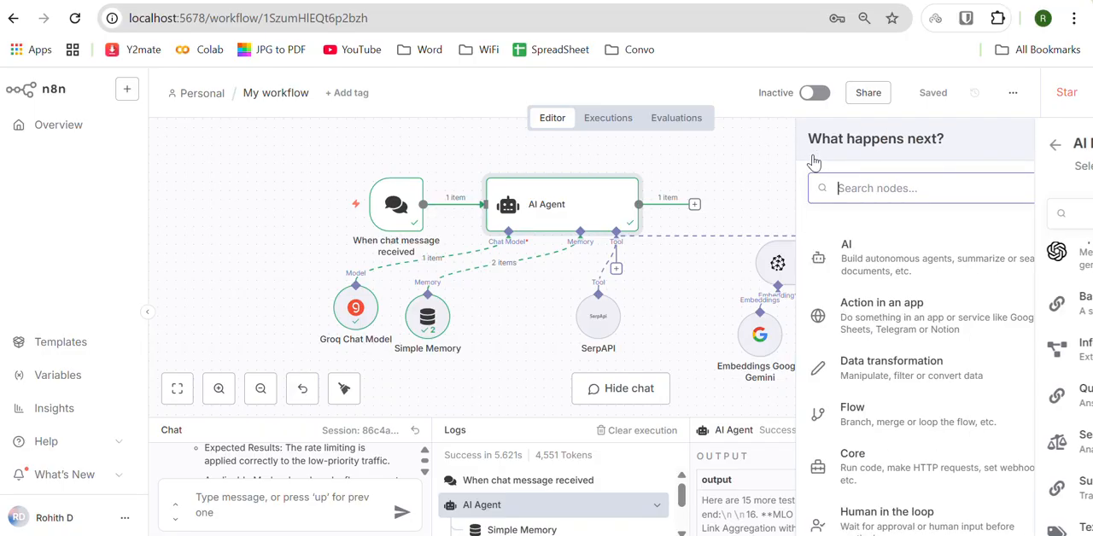
click(751, 169)
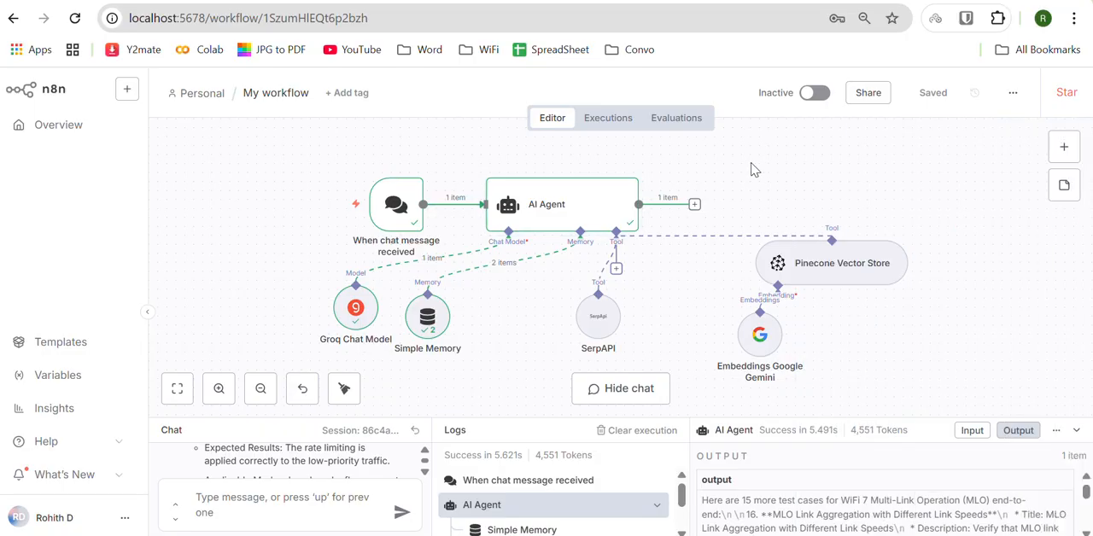